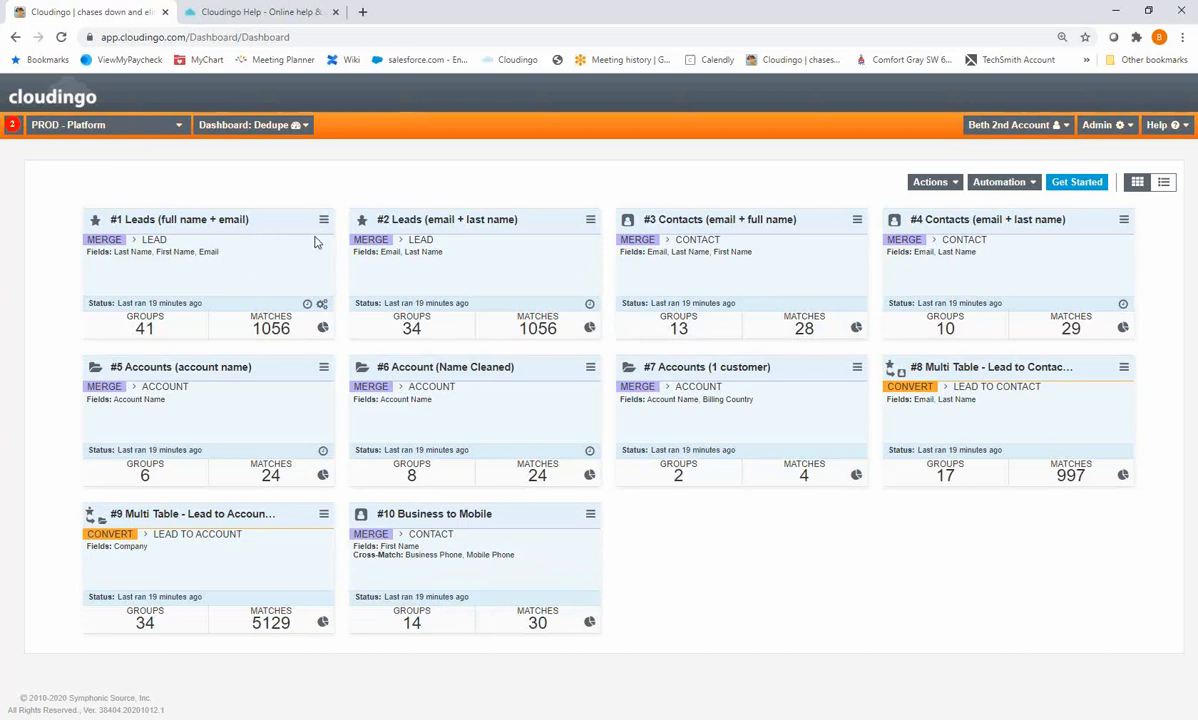
Open the "#1 Leads (full name + email)" filter for editing and go to its match fields
click(324, 221)
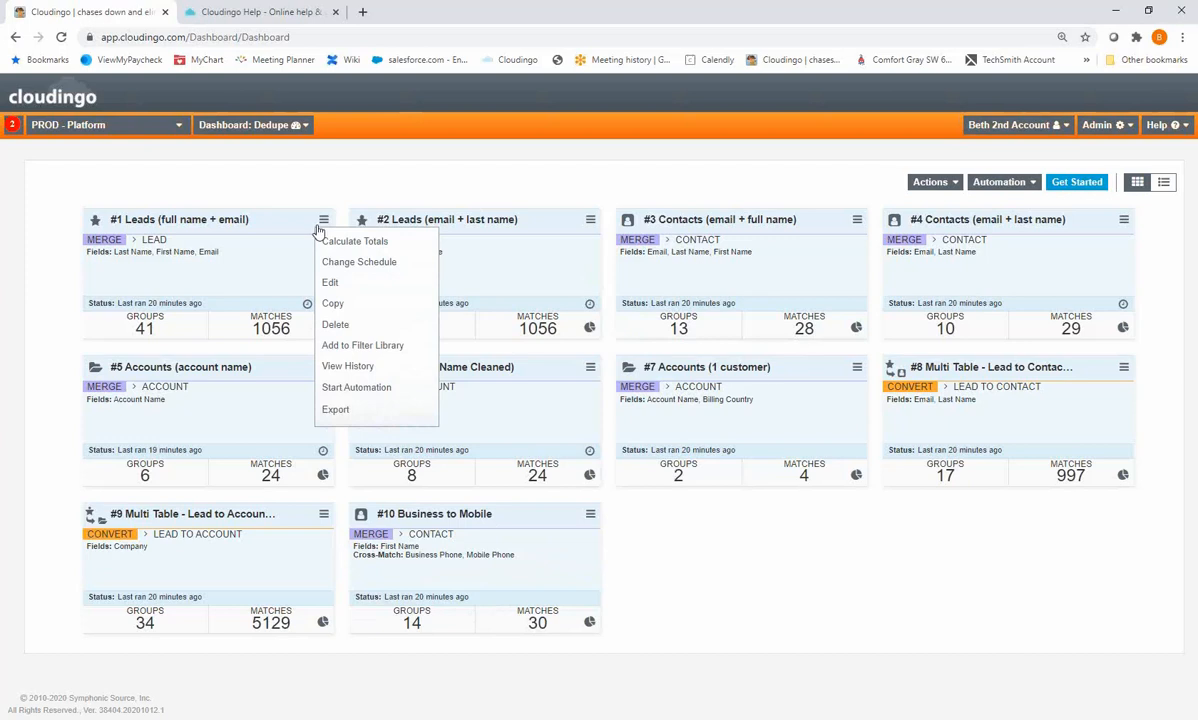
click(334, 288)
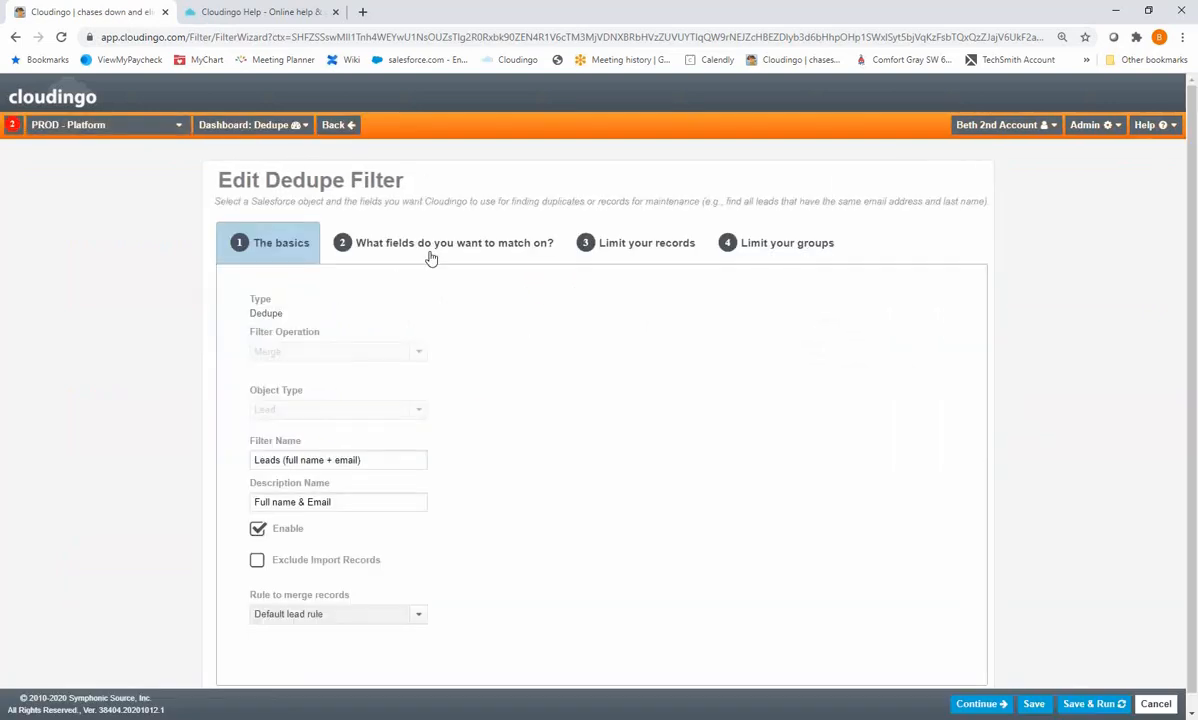
click(438, 250)
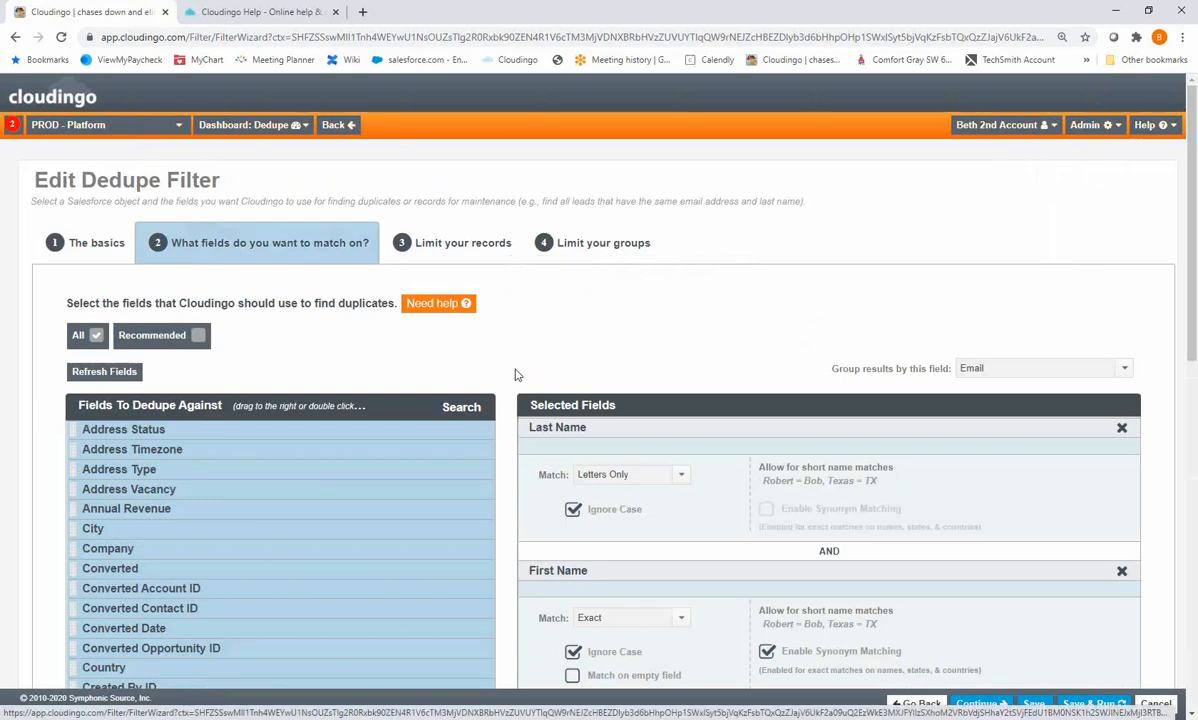
Remove Email from the filter's selected match fields and confirm the deletion
scroll(515, 374, down, 3)
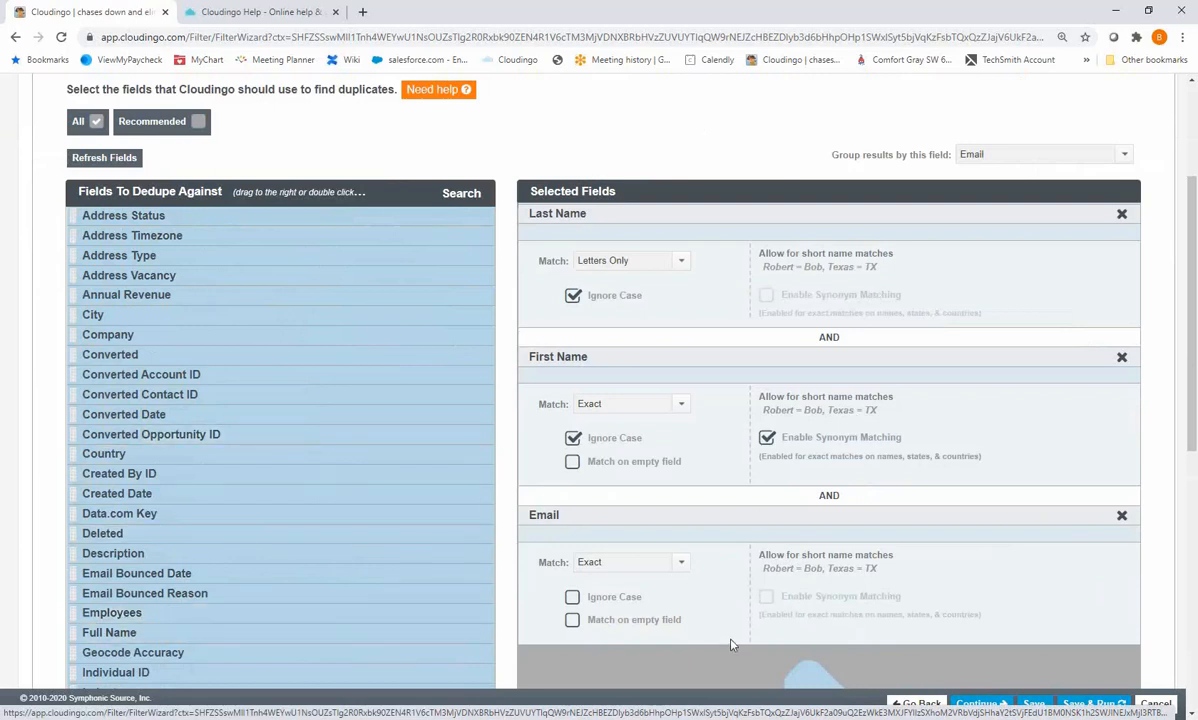
click(1121, 518)
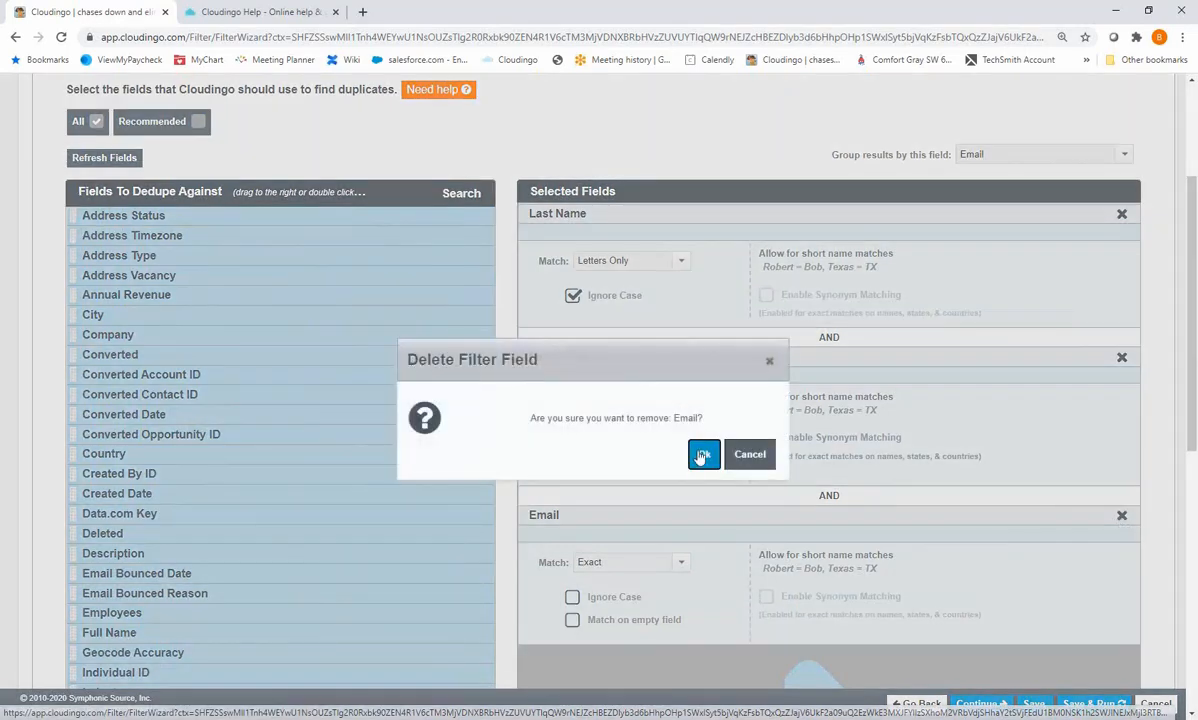
click(703, 455)
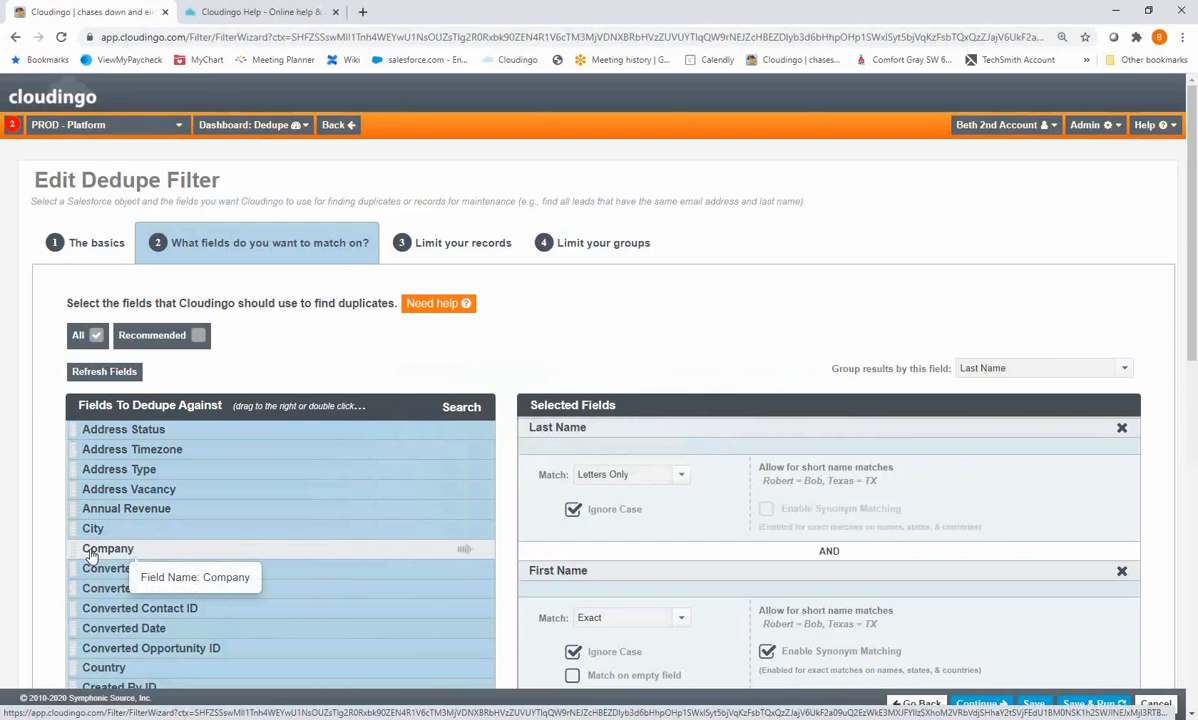
Add Company to the filter's selected match fields
drag(91, 556, 633, 540)
scroll(635, 539, down, 3)
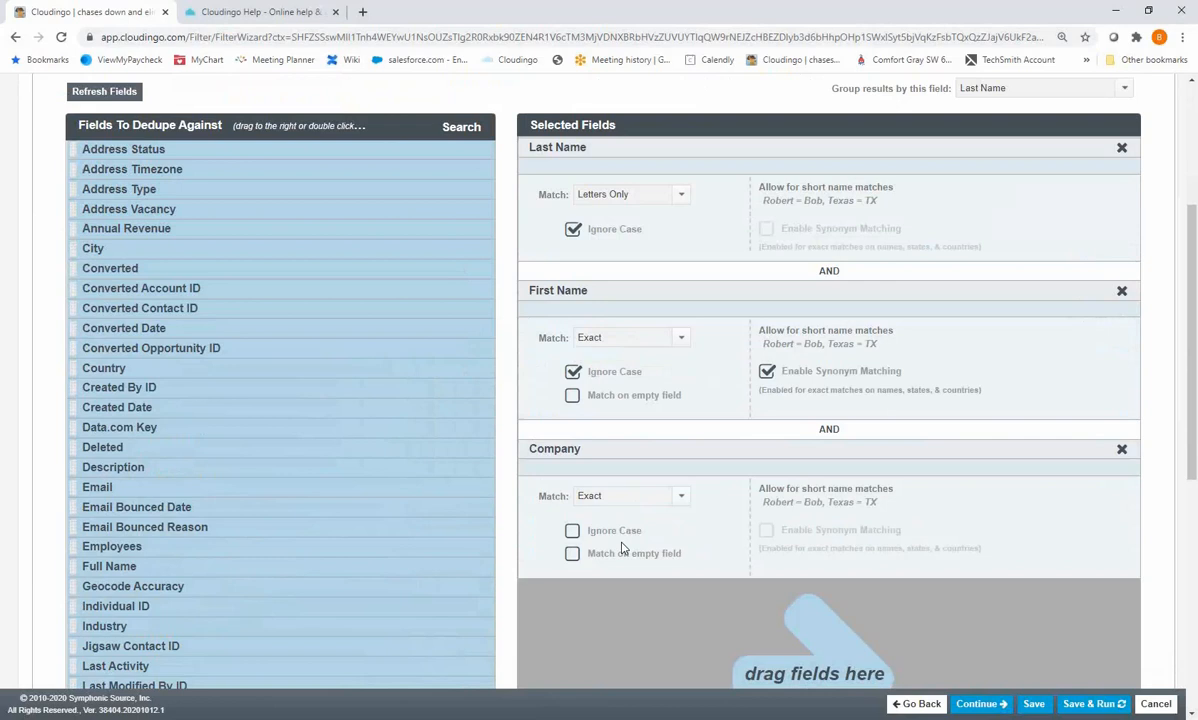
Look through the match types for Company and try First N Chars
click(682, 496)
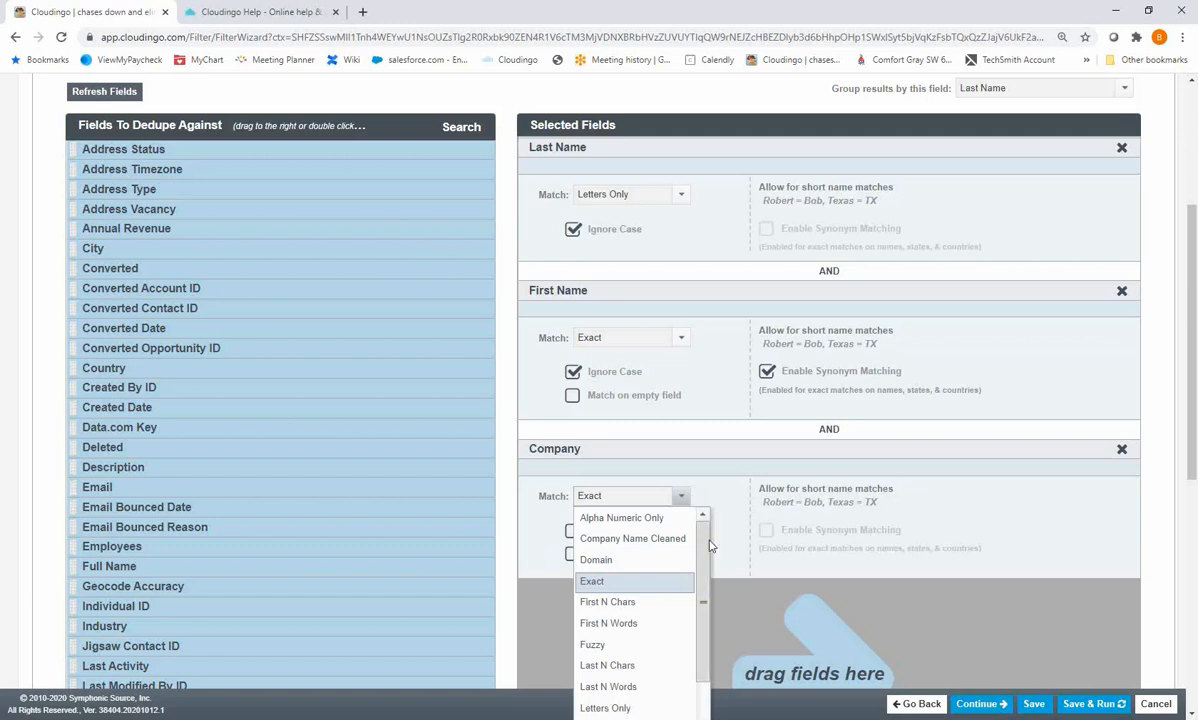
scroll(710, 561, down, 2)
scroll(710, 561, up, 2)
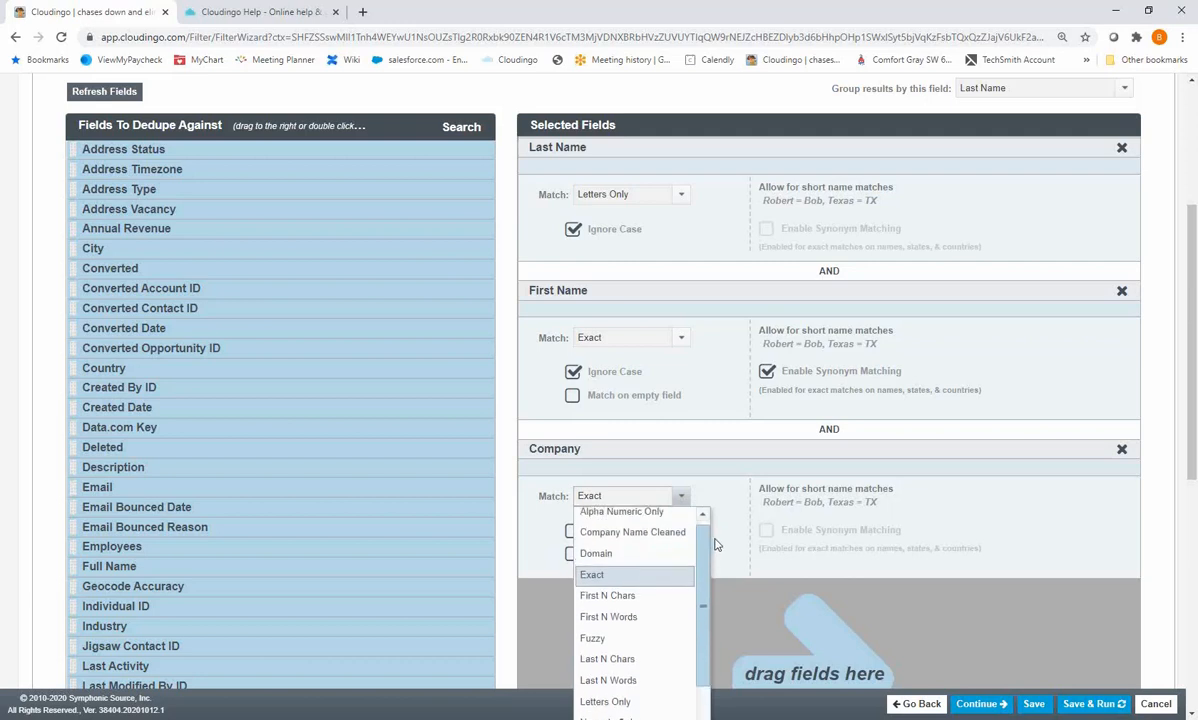
click(713, 535)
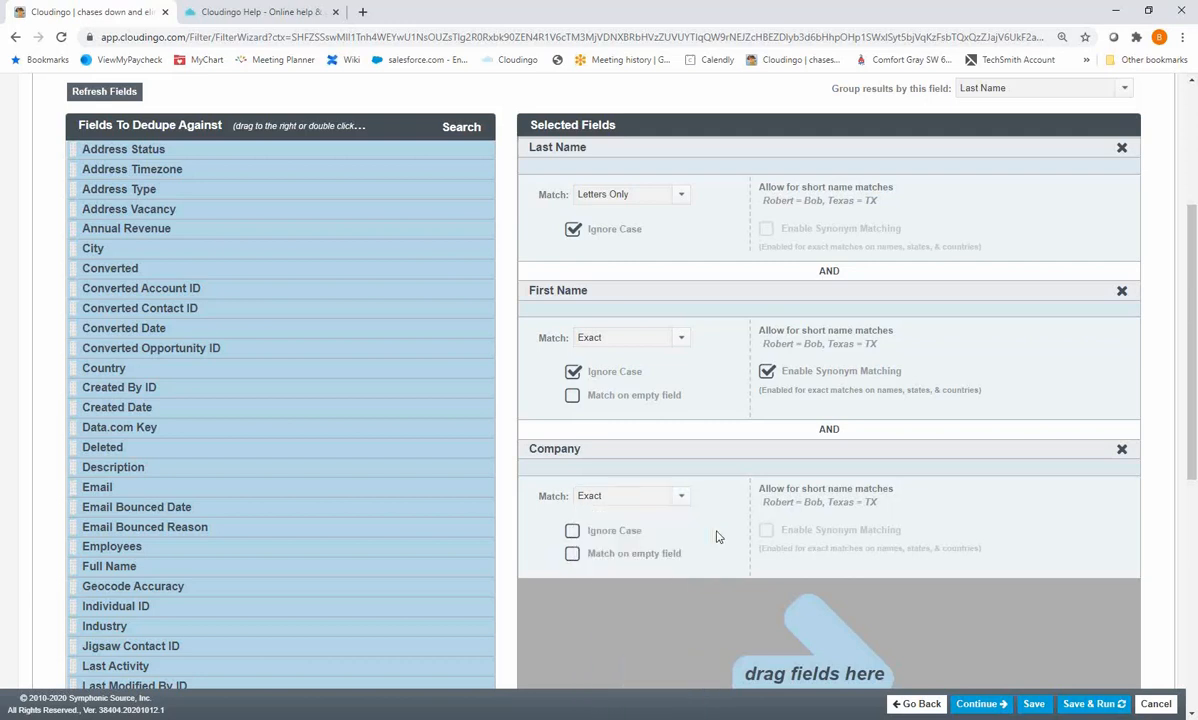
click(681, 496)
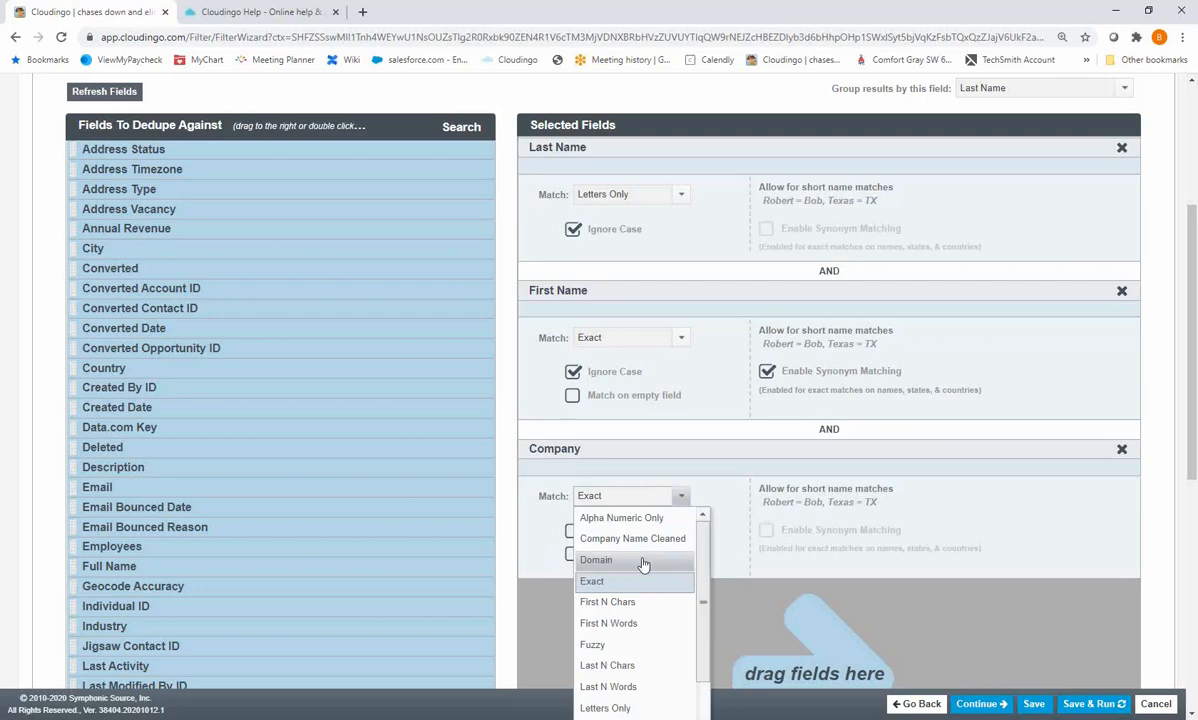
scroll(642, 566, down, 3)
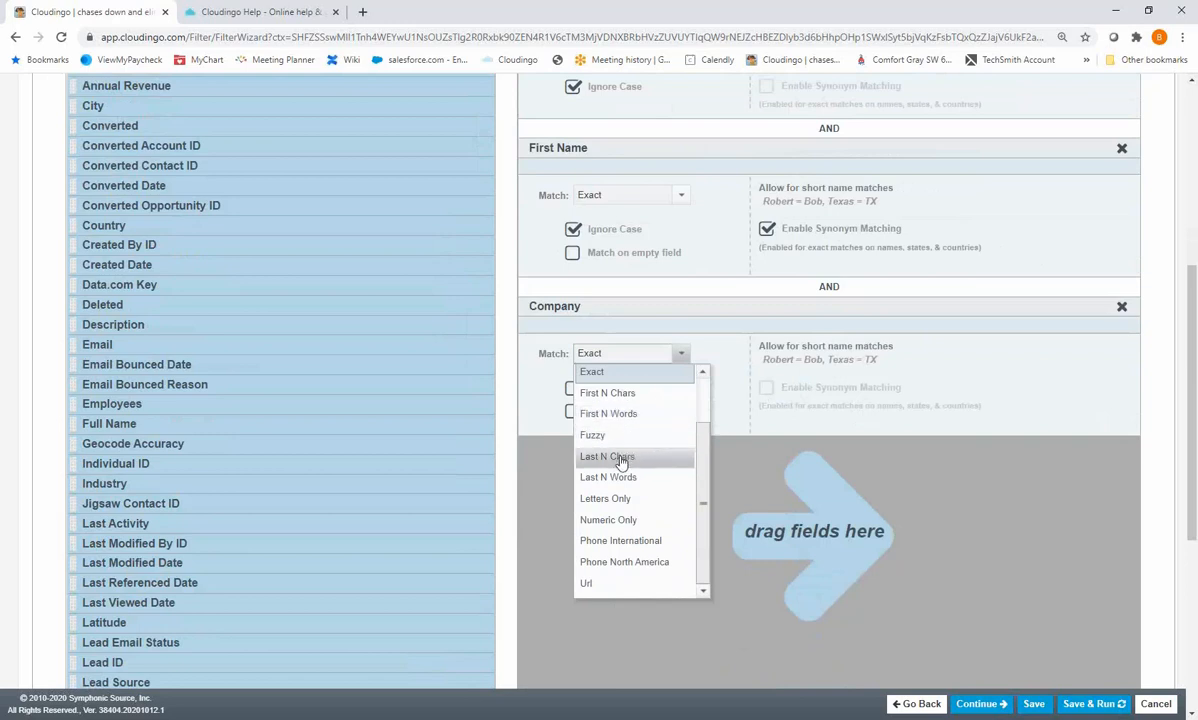
click(628, 398)
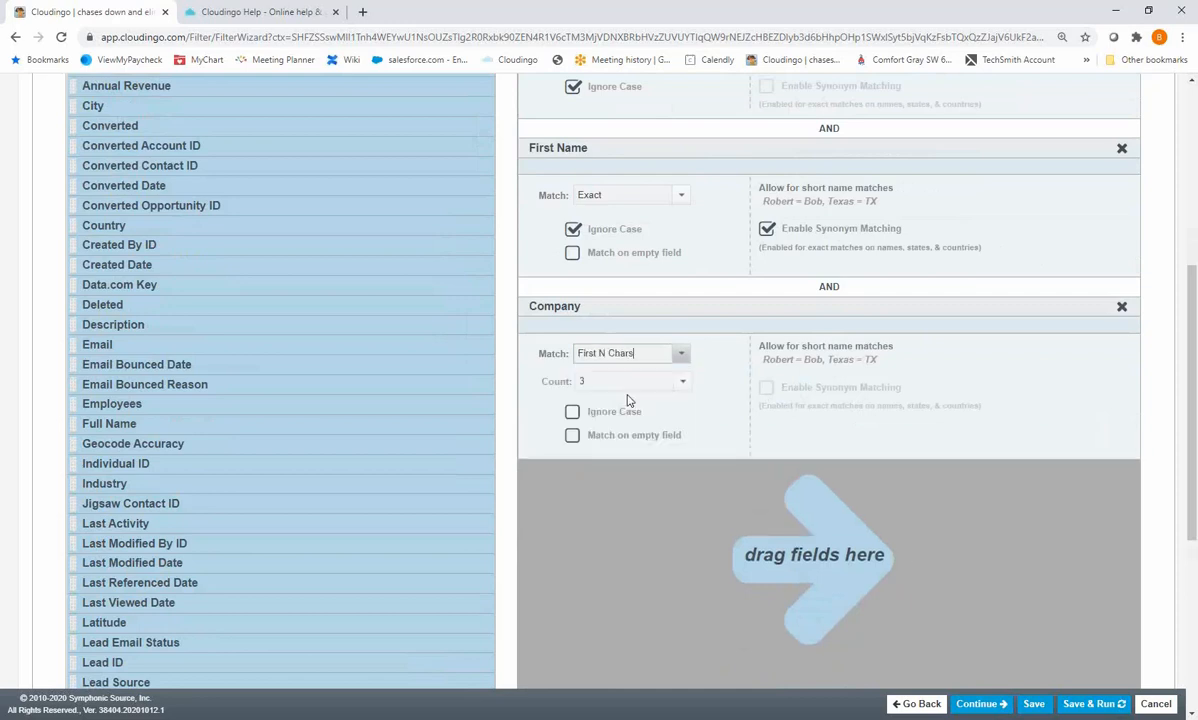
Examine the available character counts and the other match types for the Company field
click(677, 382)
scroll(669, 609, down, 15)
scroll(671, 609, down, 4)
drag(683, 600, 700, 391)
click(700, 391)
click(682, 355)
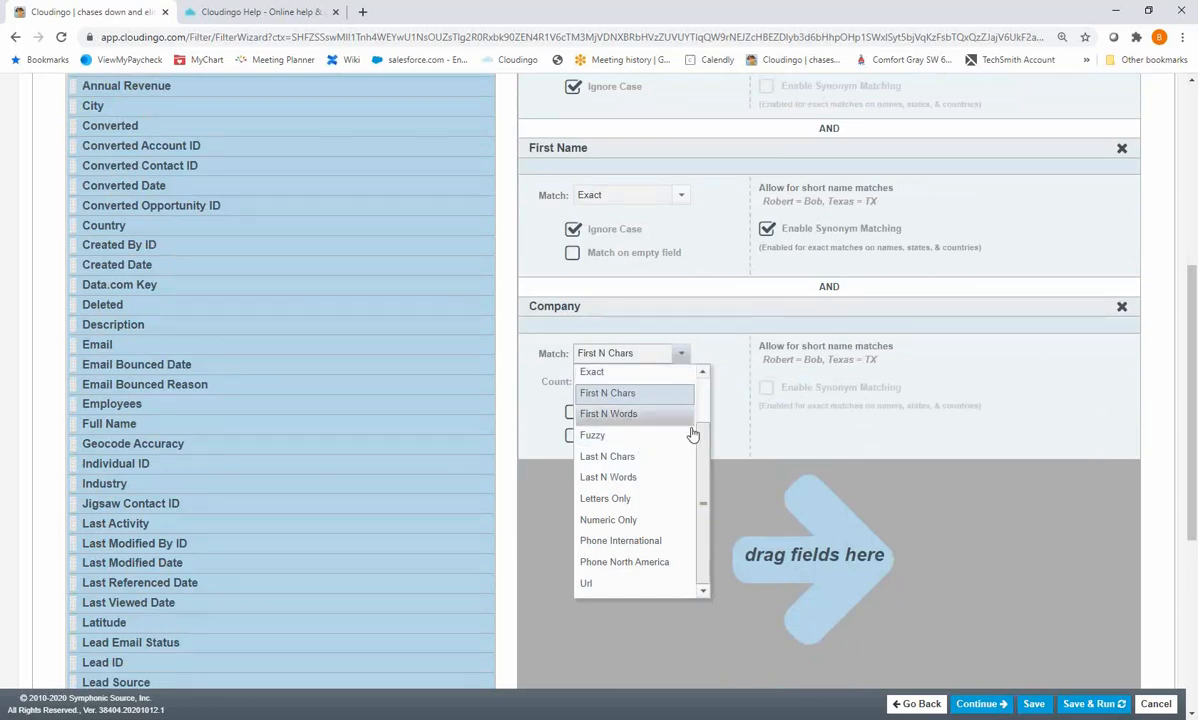
drag(705, 438, 710, 386)
click(710, 386)
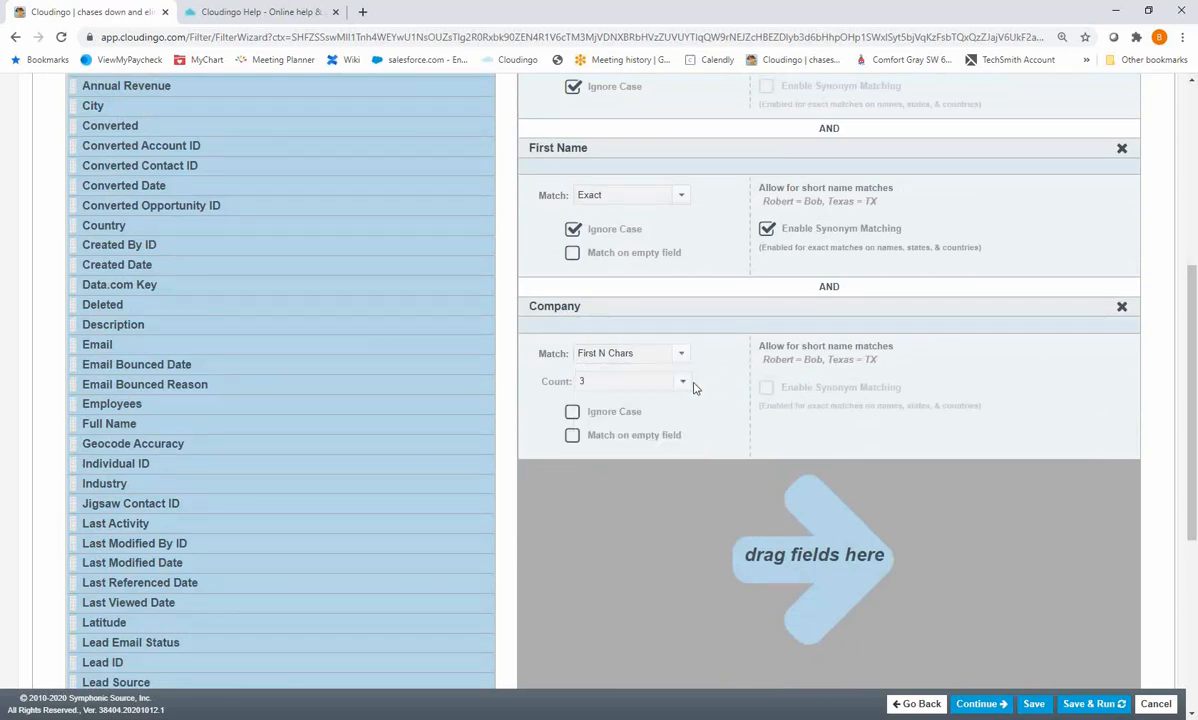
Try the Company Name Cleaned and Fuzzy match types on the Company field
click(681, 353)
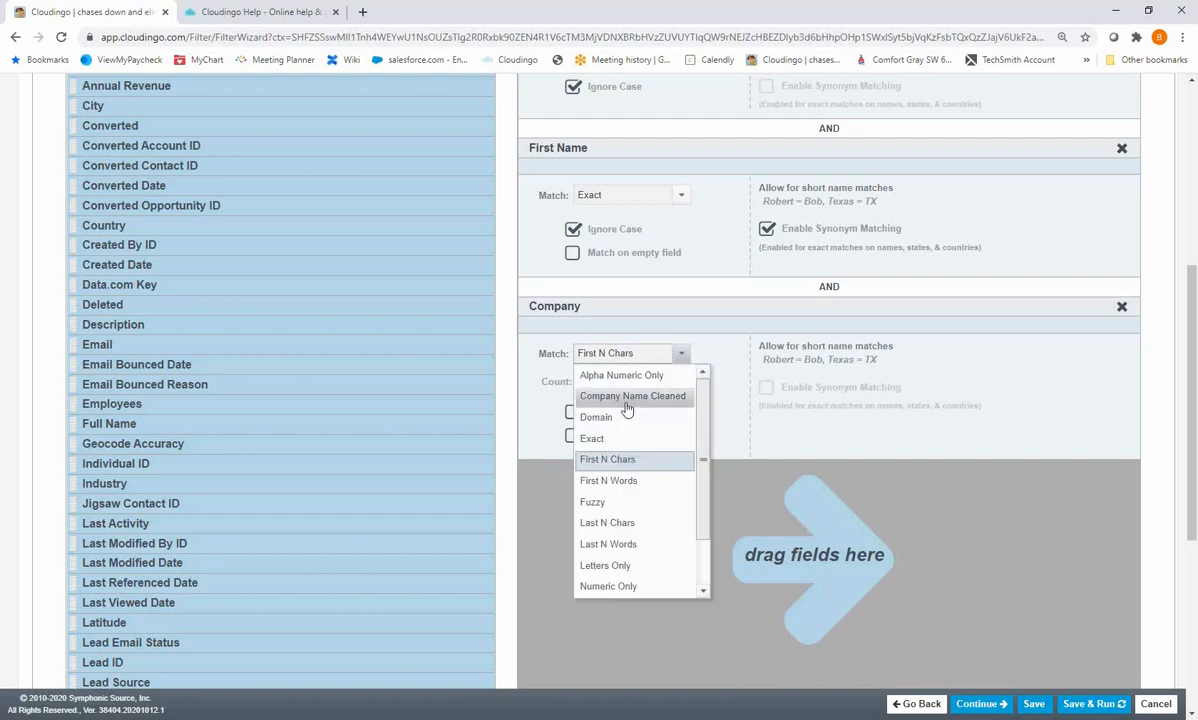
click(627, 402)
click(680, 354)
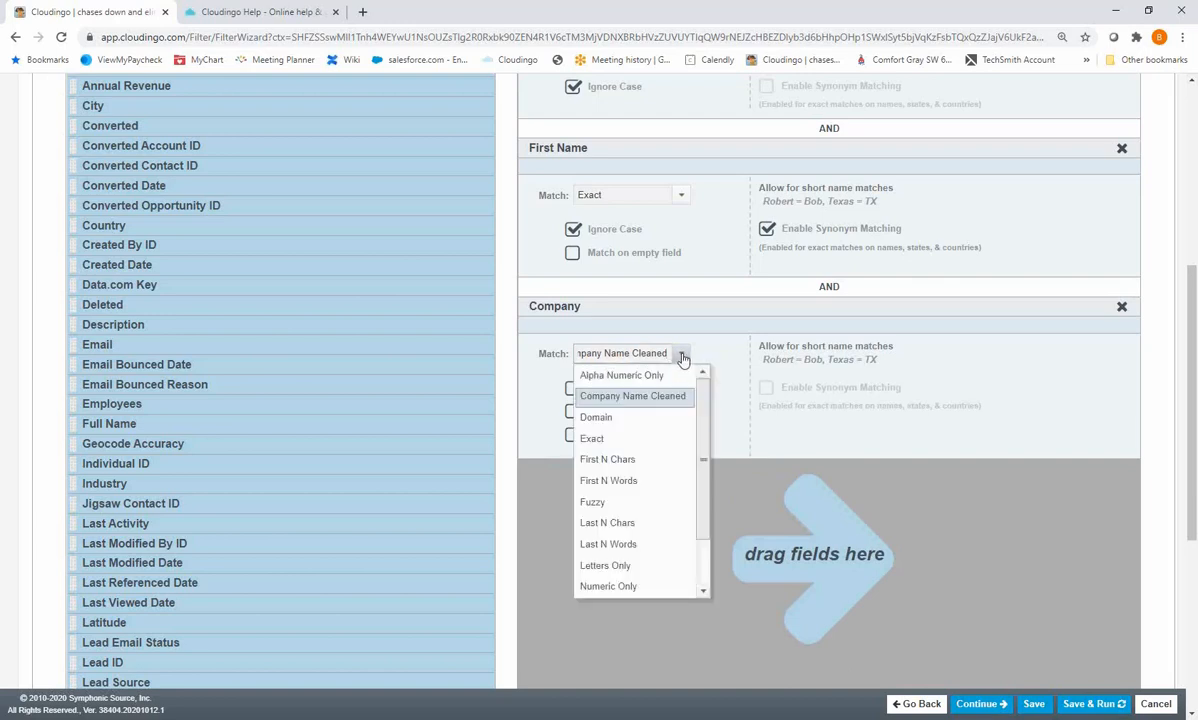
click(594, 502)
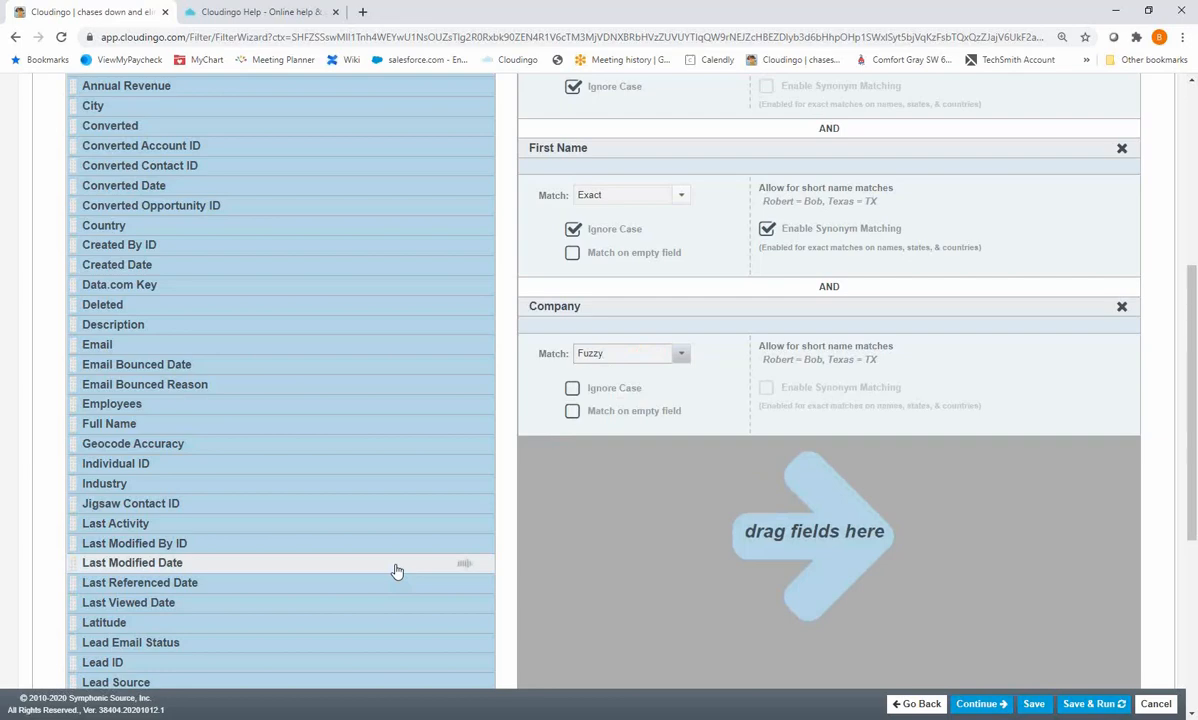
Add Street to the match fields with Fuzzy matching and enable matching on an empty field
scroll(396, 570, down, 4)
drag(278, 551, 913, 283)
scroll(900, 320, up, 3)
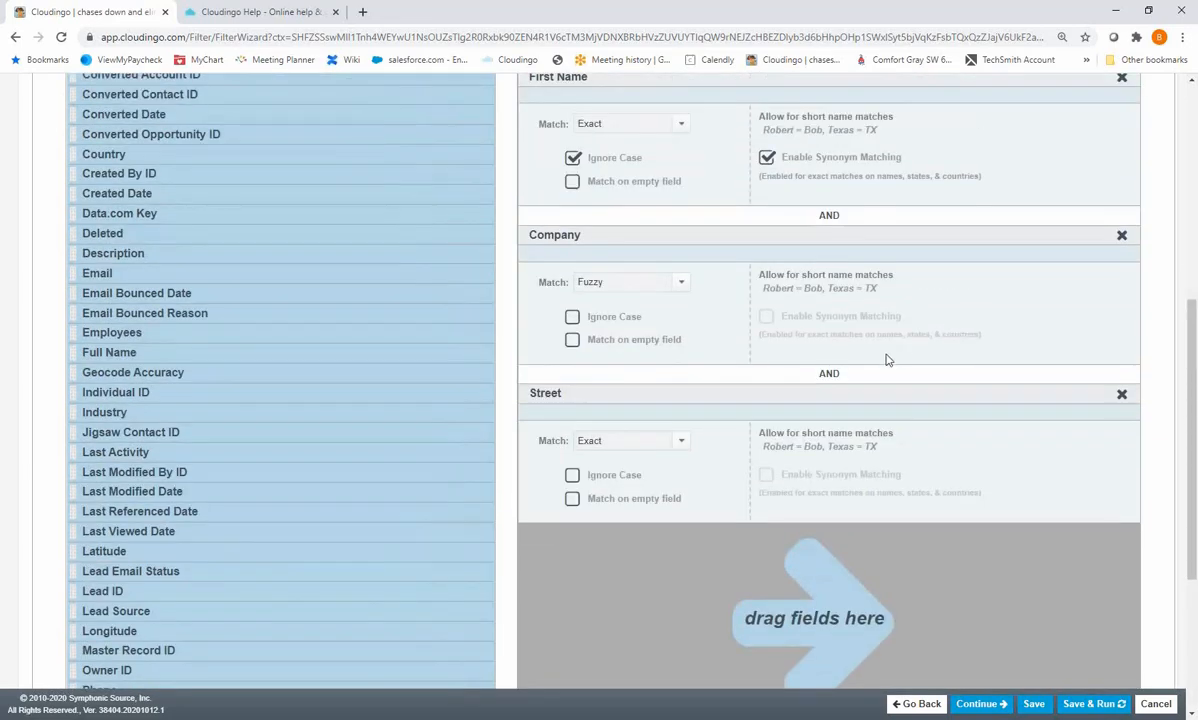
click(680, 445)
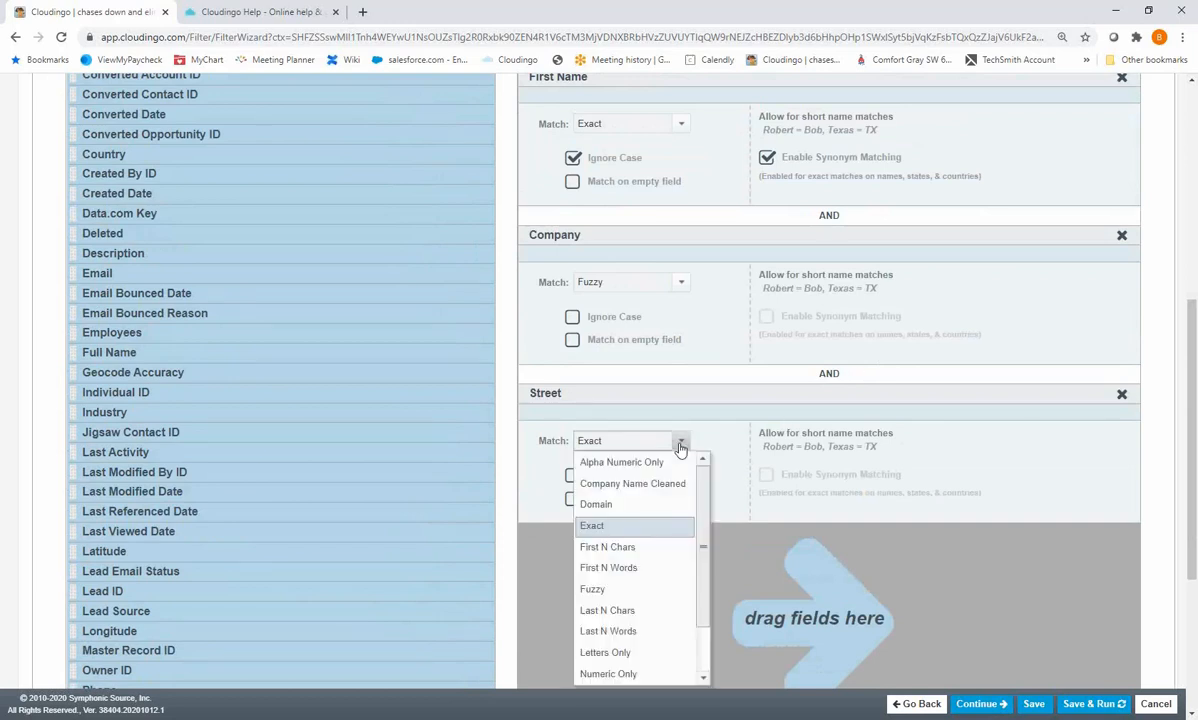
click(595, 589)
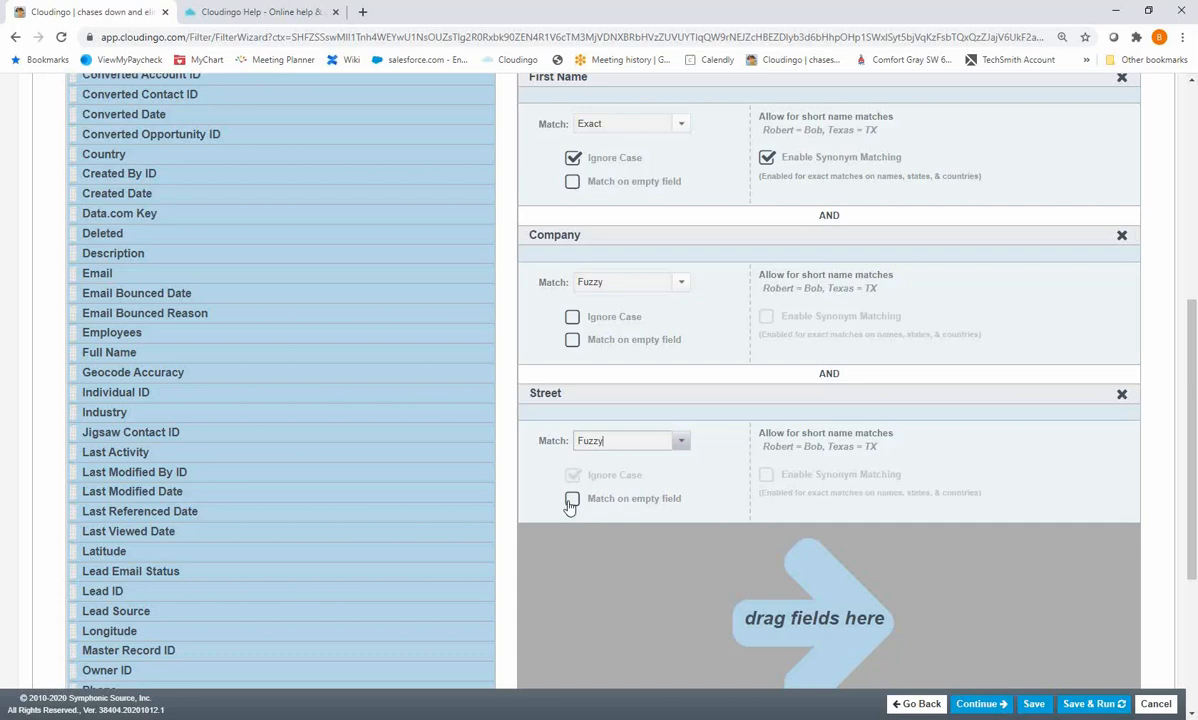
click(572, 500)
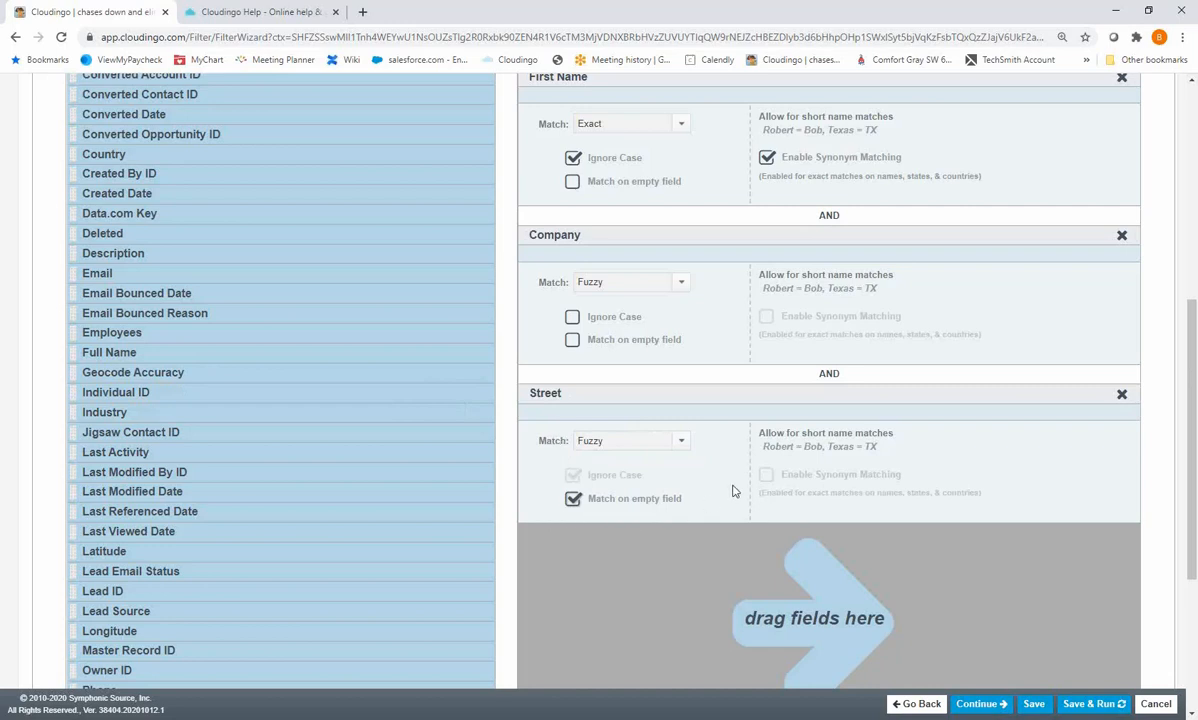
Set Company's match type to Company Name Cleaned, ignoring case and removing all spaces
click(681, 284)
click(668, 324)
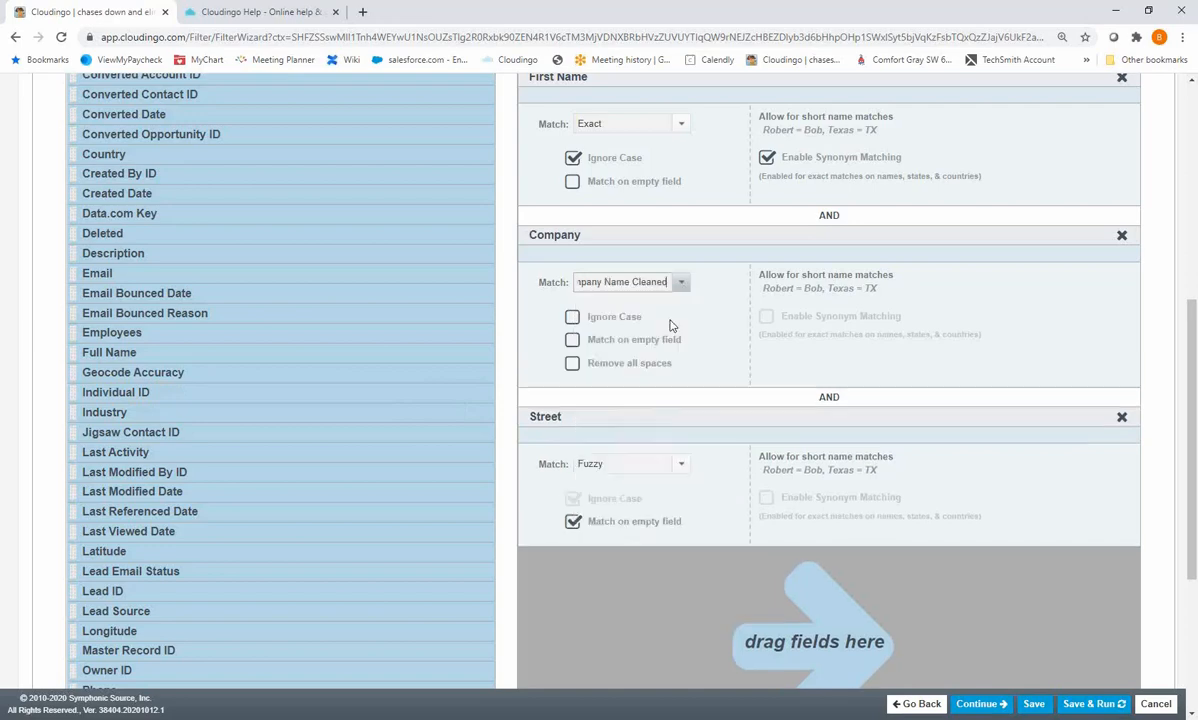
click(572, 317)
click(572, 363)
Look up where Synonyms is found among the administration options and review the selected match fields
scroll(816, 386, up, 3)
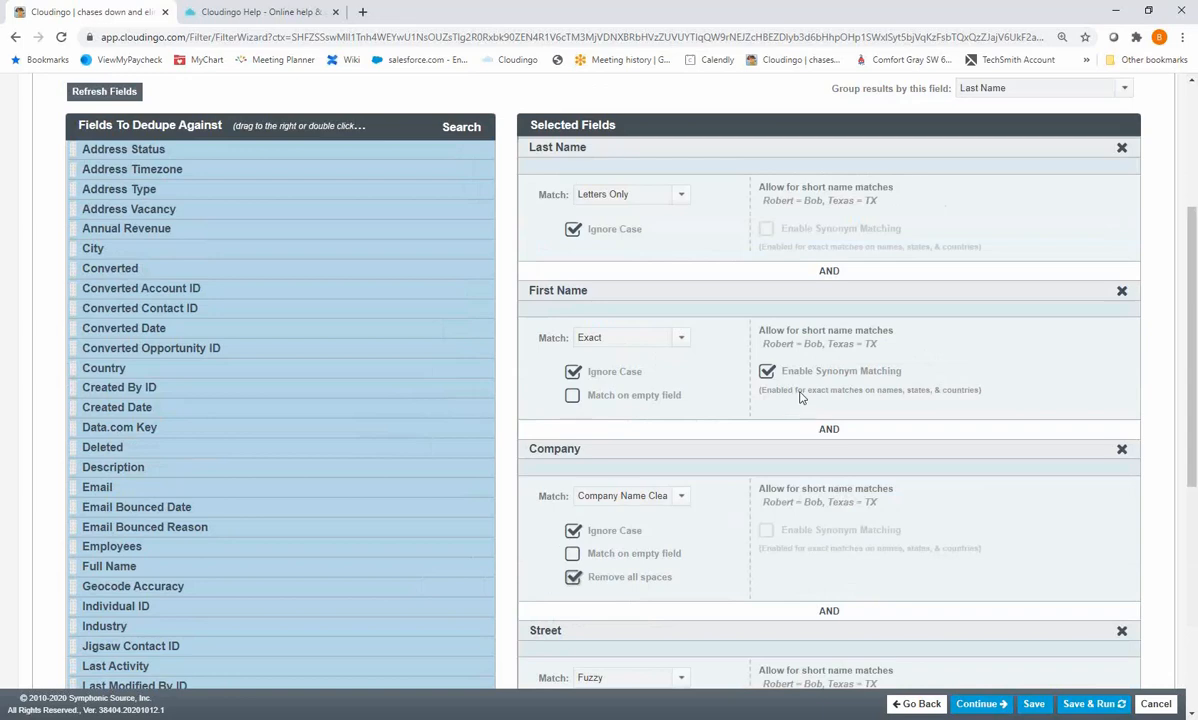
scroll(740, 393, up, 4)
click(1097, 130)
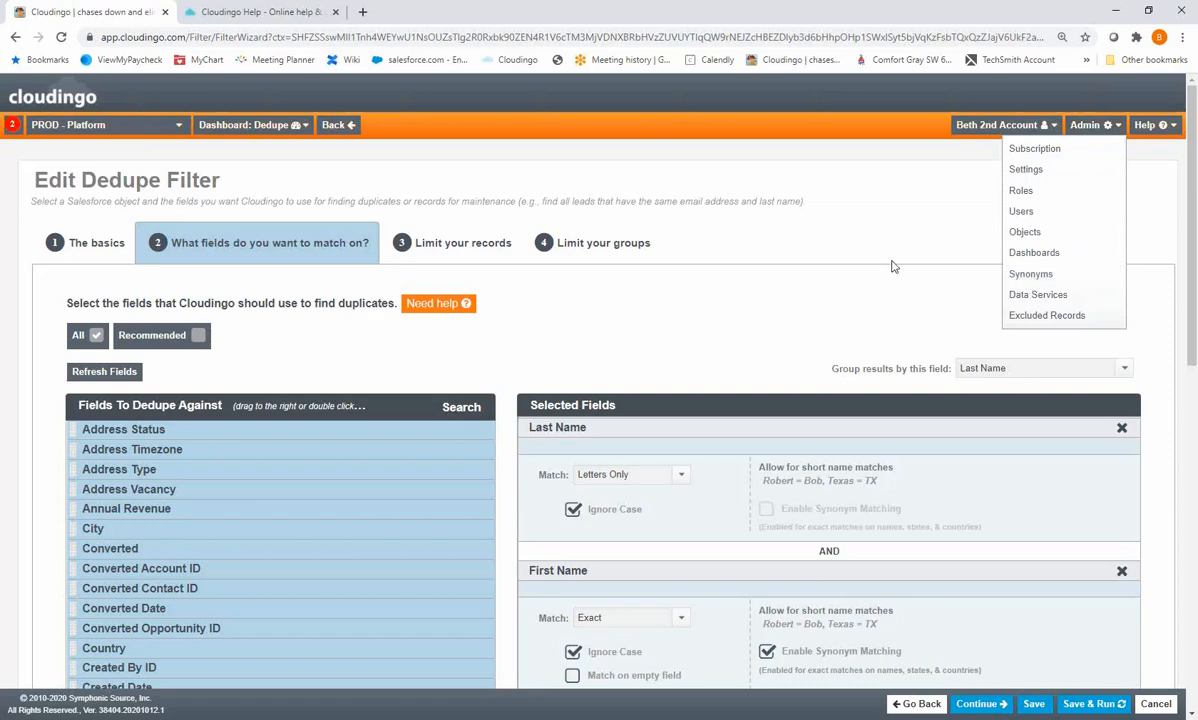
scroll(893, 266, down, 2)
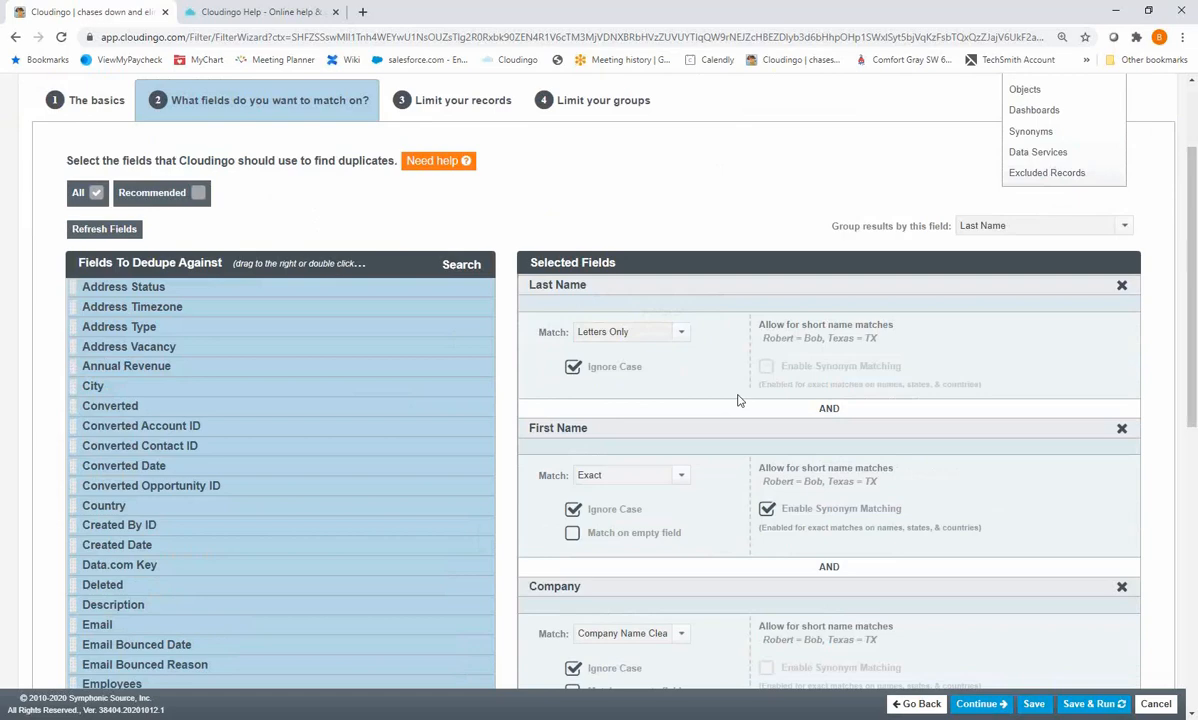
scroll(738, 400, down, 1)
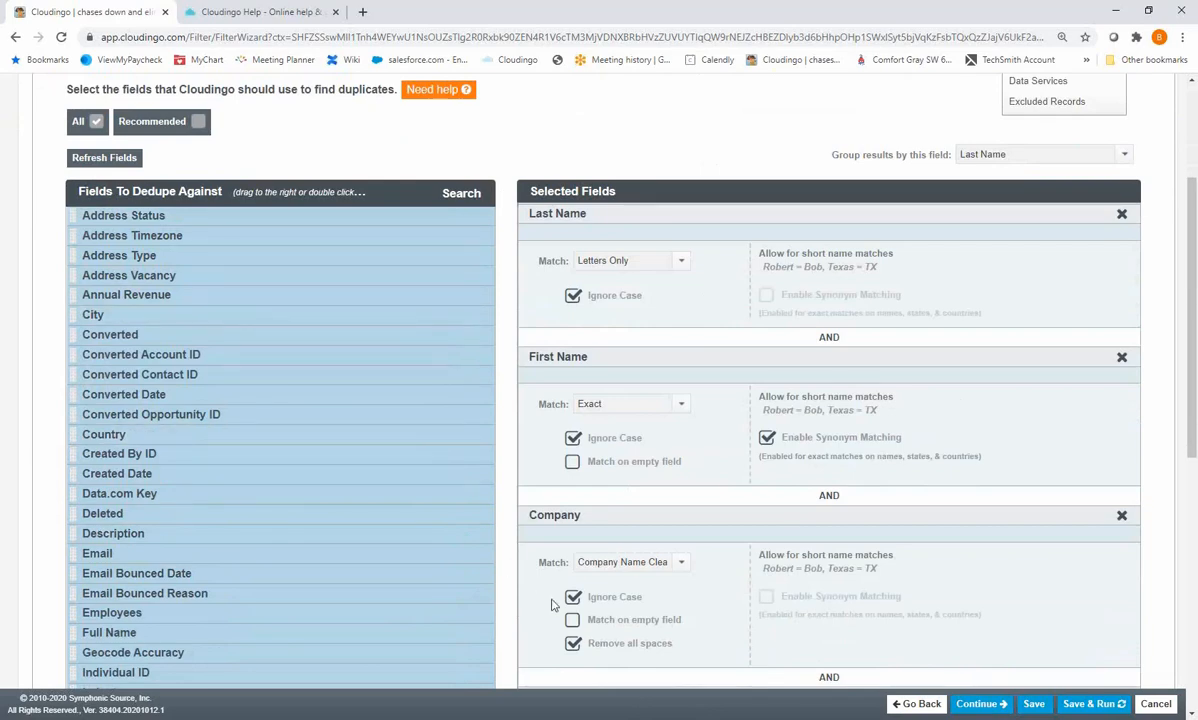
Limit the filter's records with a Country criterion that is Equal to US,CA
scroll(552, 530, up, 3)
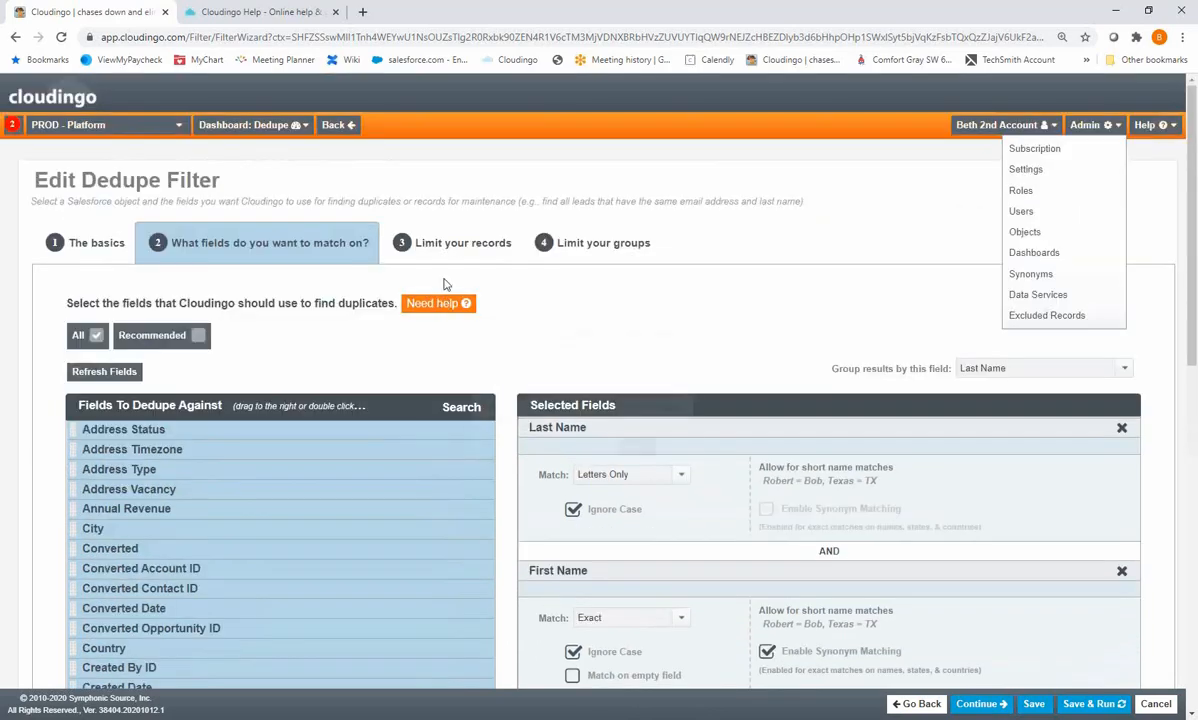
click(457, 248)
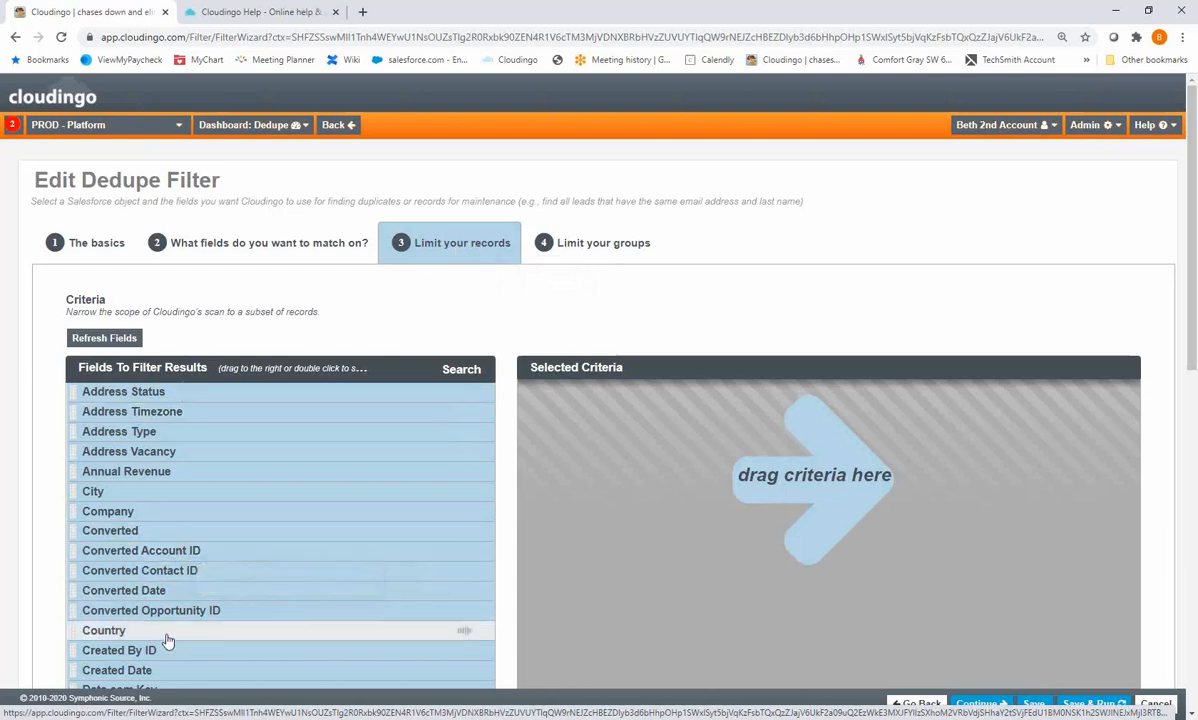
drag(155, 640, 681, 446)
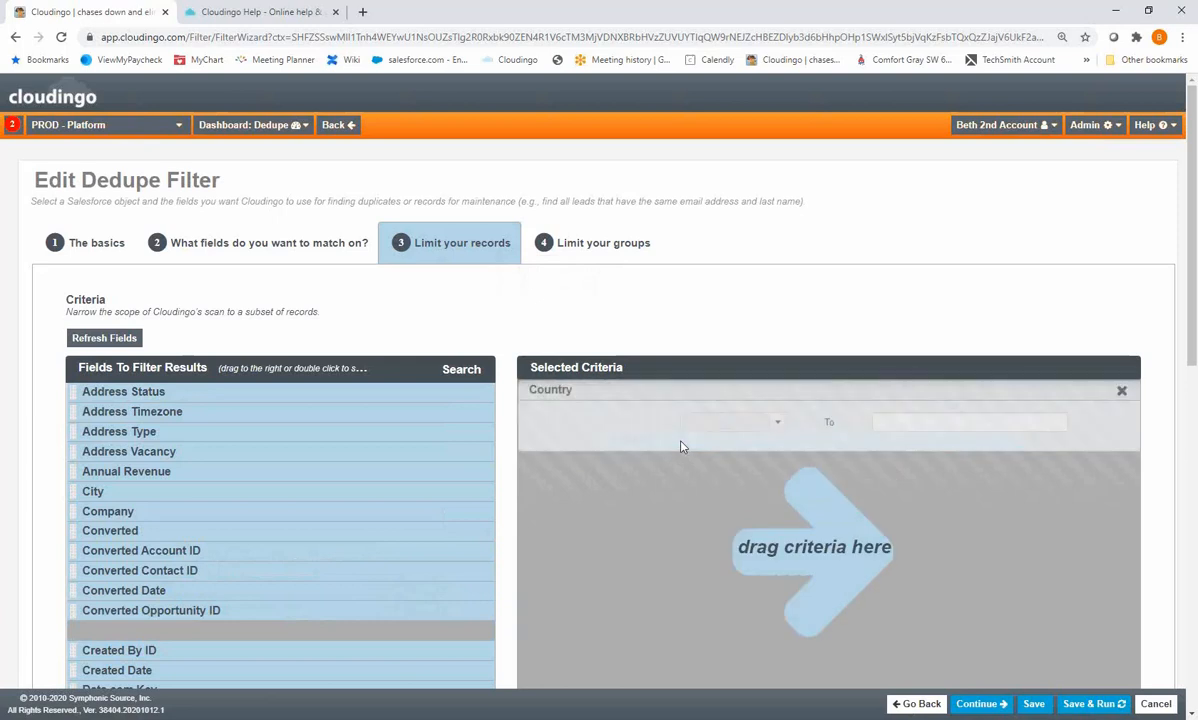
click(776, 424)
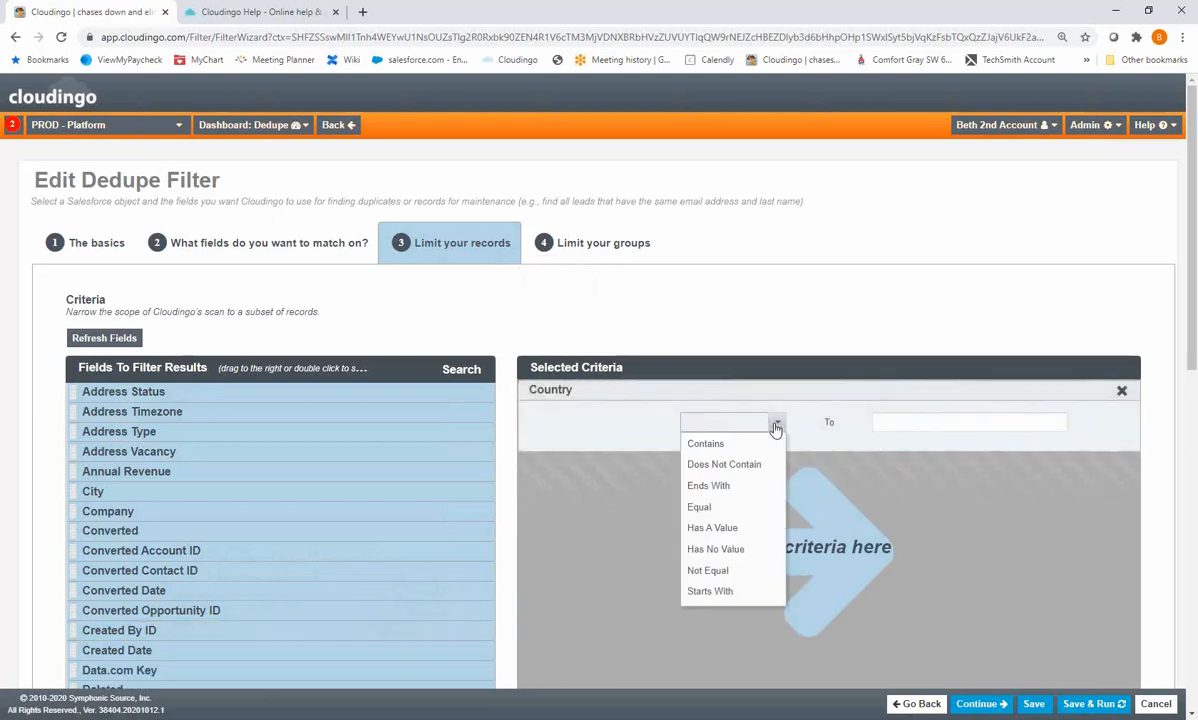
click(725, 509)
click(920, 427)
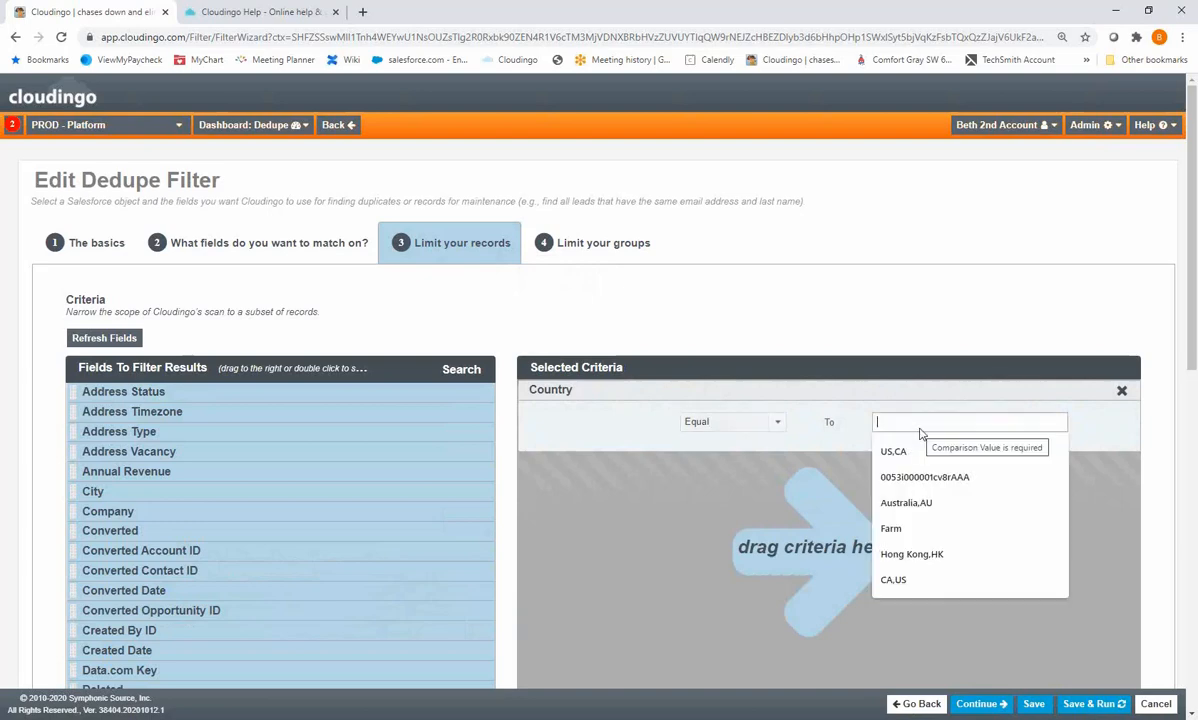
click(922, 455)
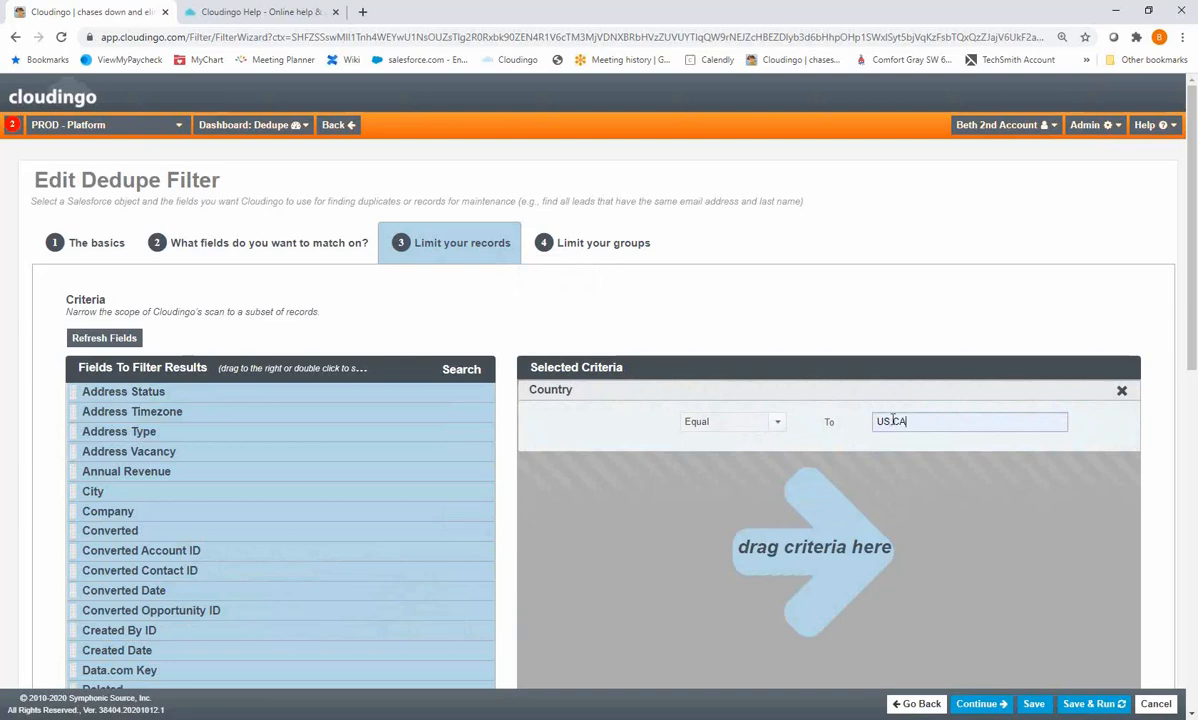
click(784, 427)
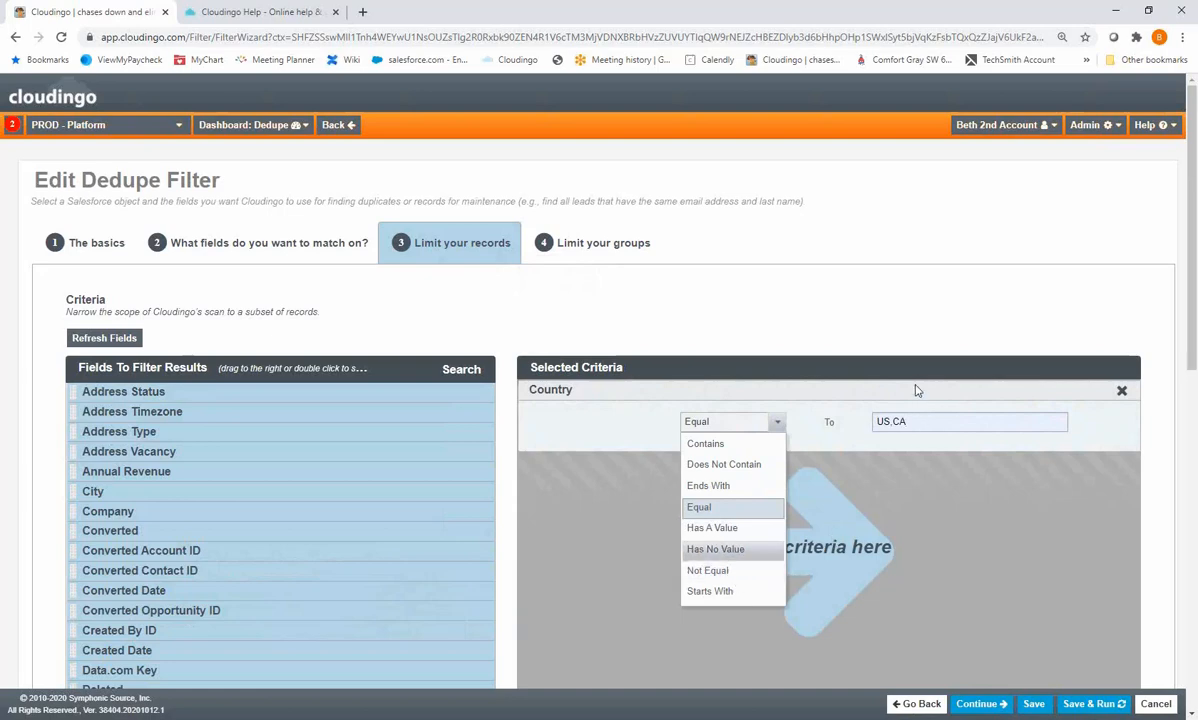
click(816, 453)
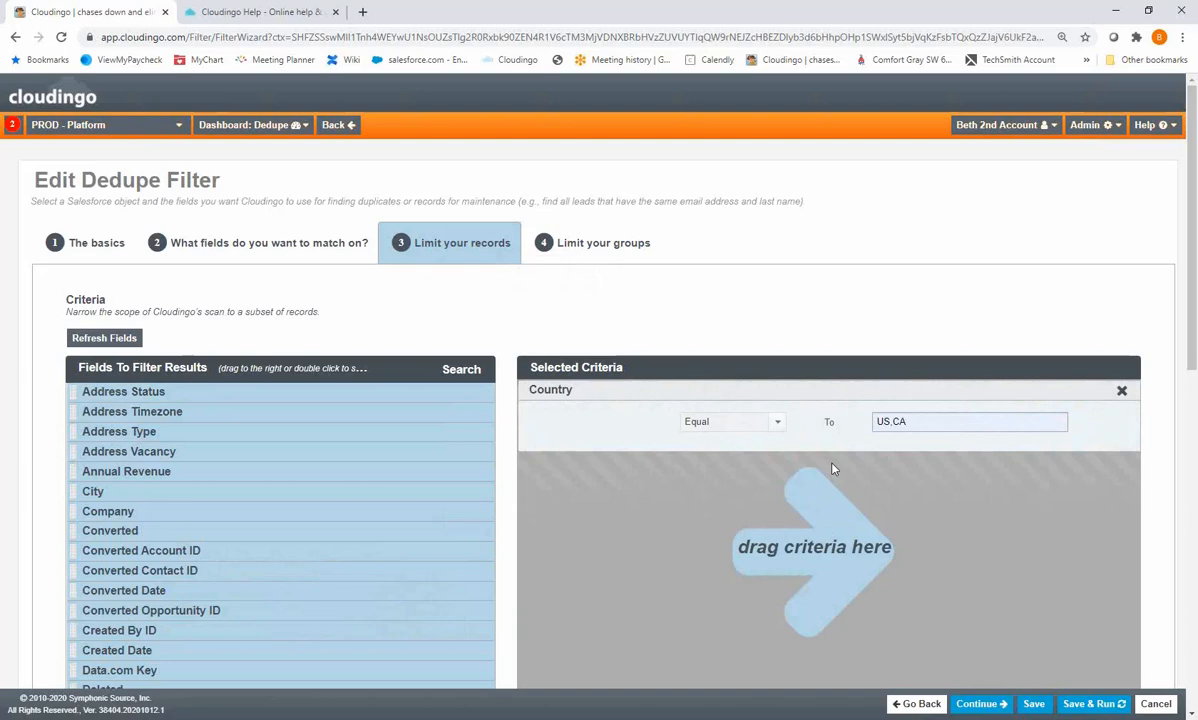
Change the Country criterion's comparison to Not Equal with the value US,CA
click(779, 424)
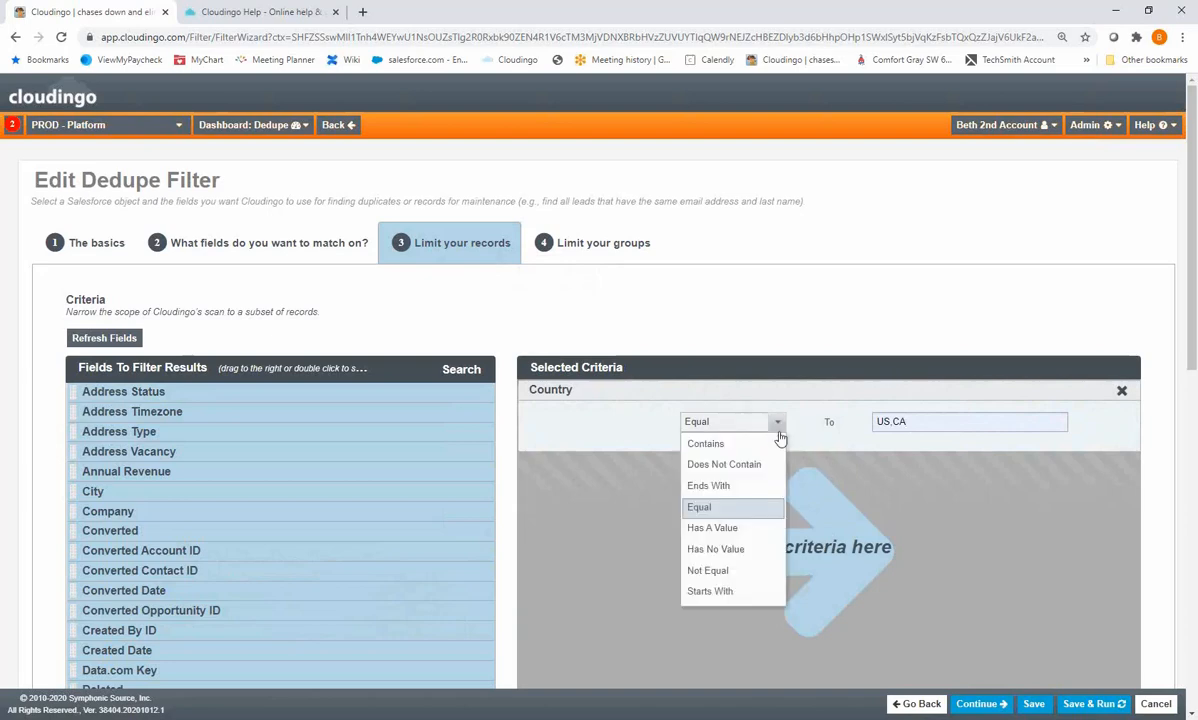
click(715, 570)
click(941, 419)
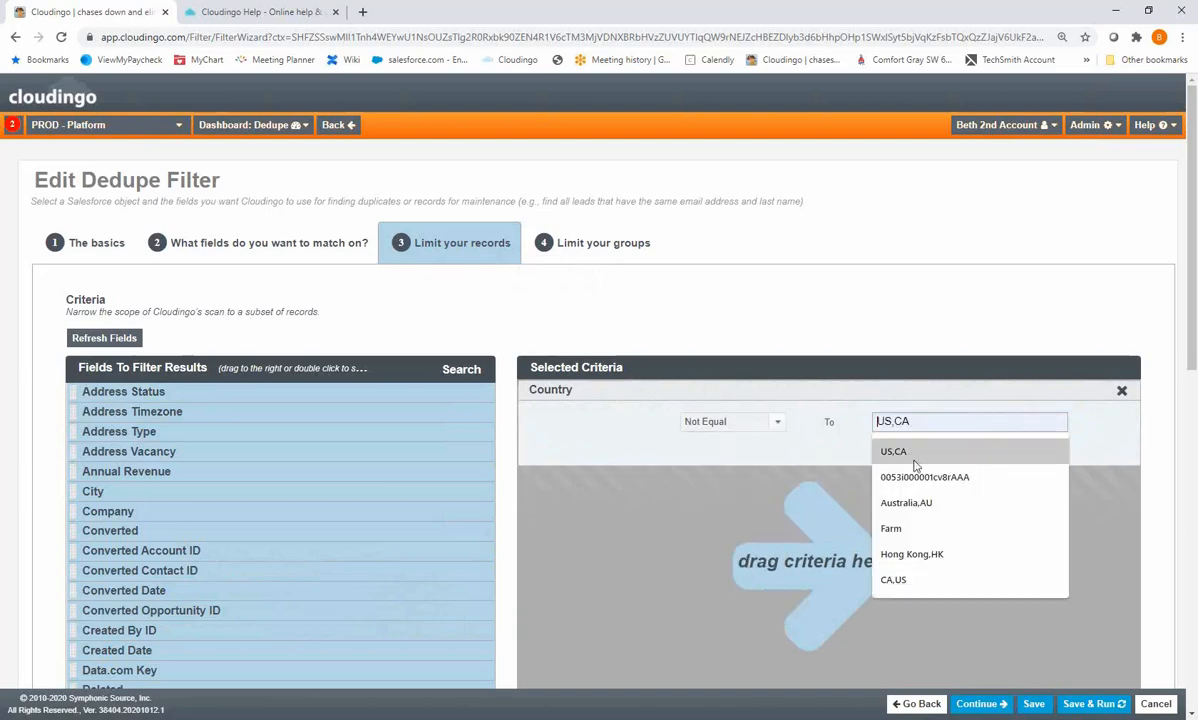
click(914, 456)
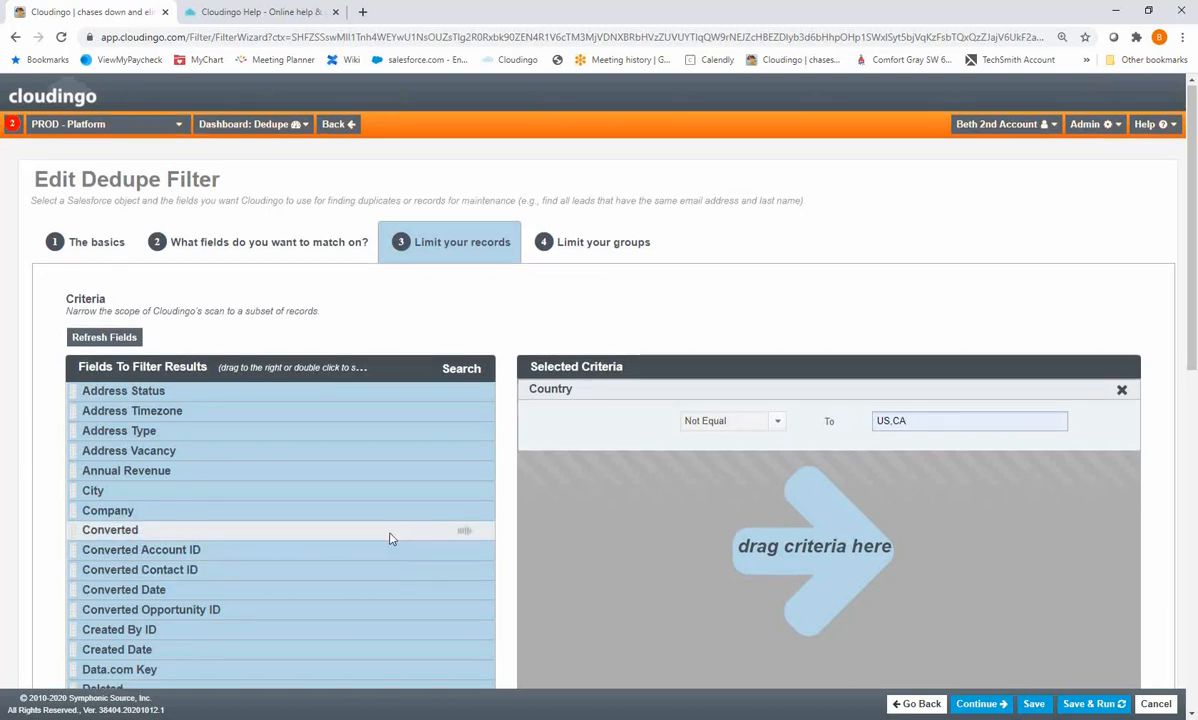
Try an Email criterion with the Does Not Contain comparison and remove it from the selected criteria
scroll(370, 550, down, 2)
drag(200, 588, 760, 405)
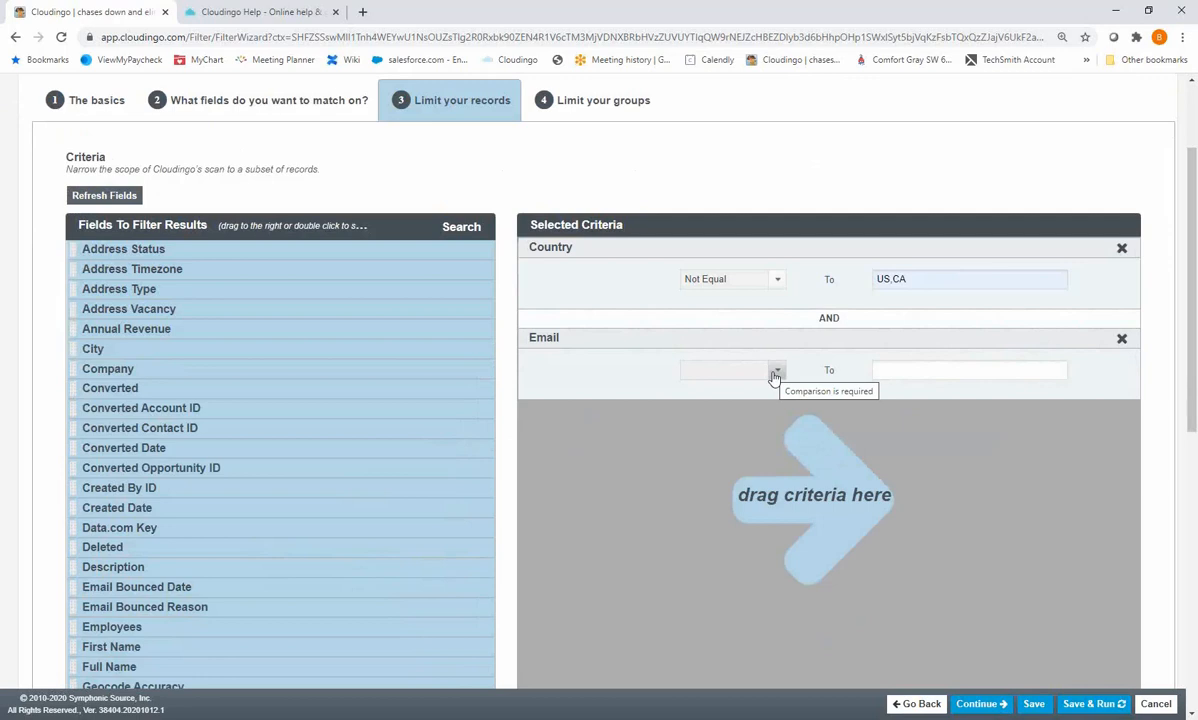
click(775, 372)
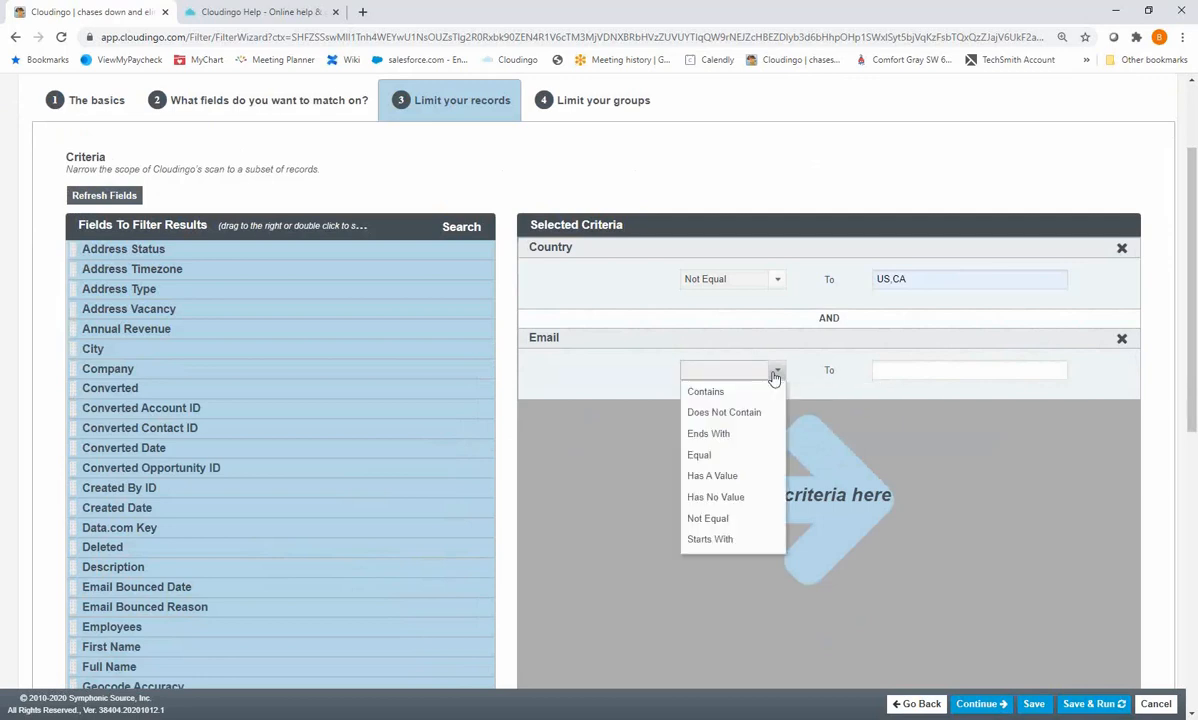
click(762, 413)
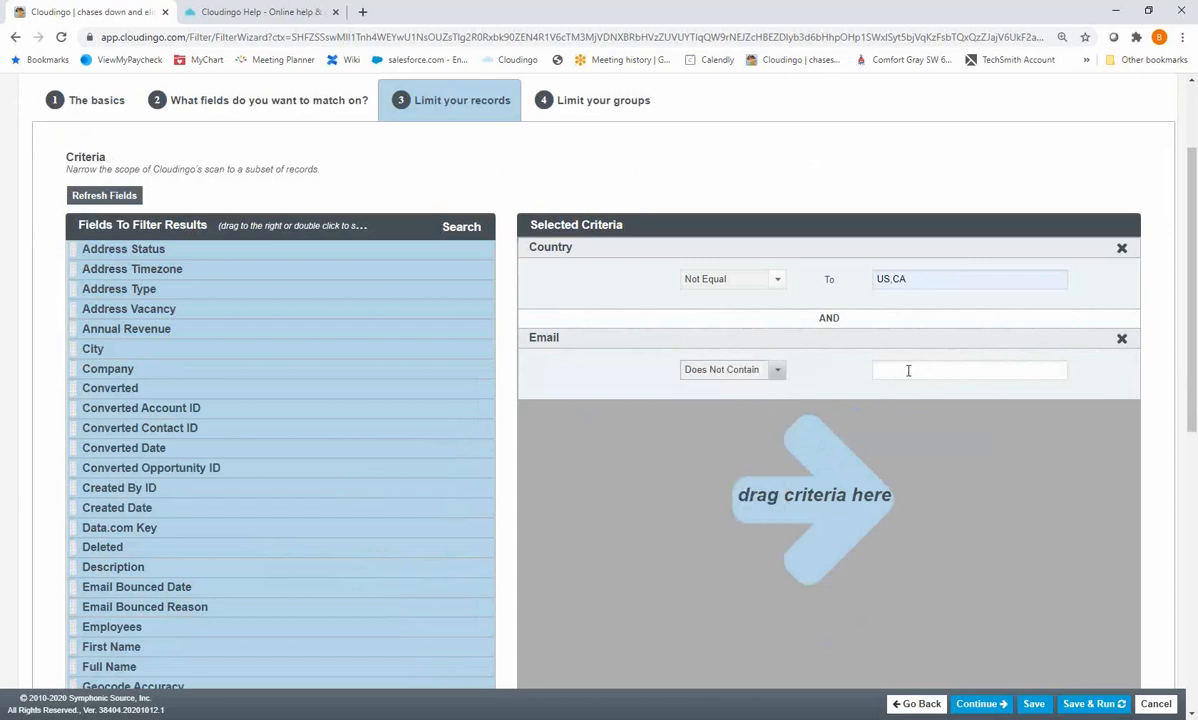
click(969, 374)
click(1122, 340)
click(703, 455)
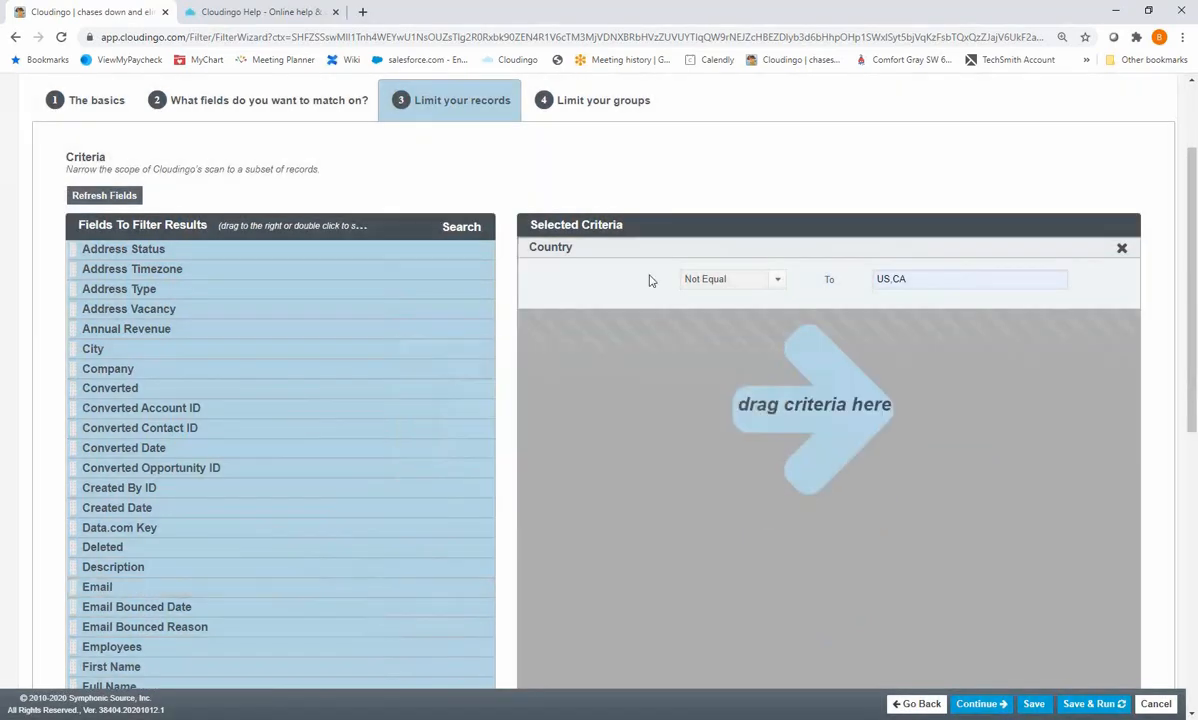
Limit the filter's duplicate groups to a group size less than or equal to 5
click(612, 104)
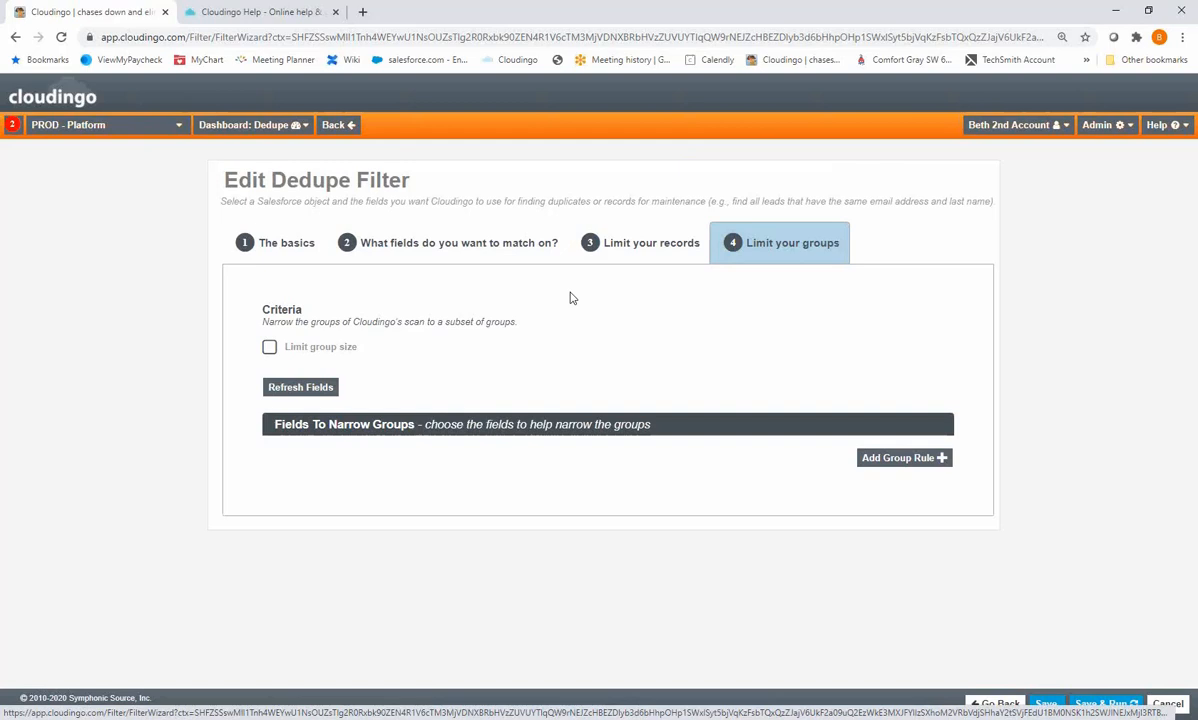
click(269, 349)
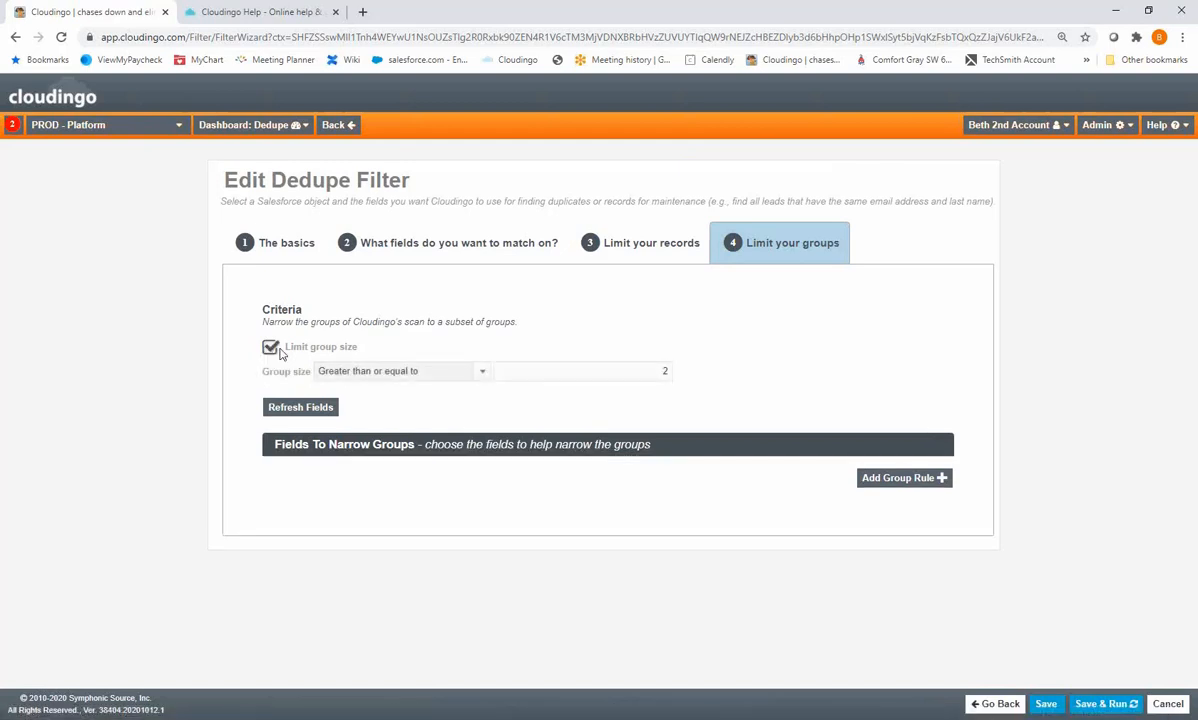
click(483, 381)
click(420, 413)
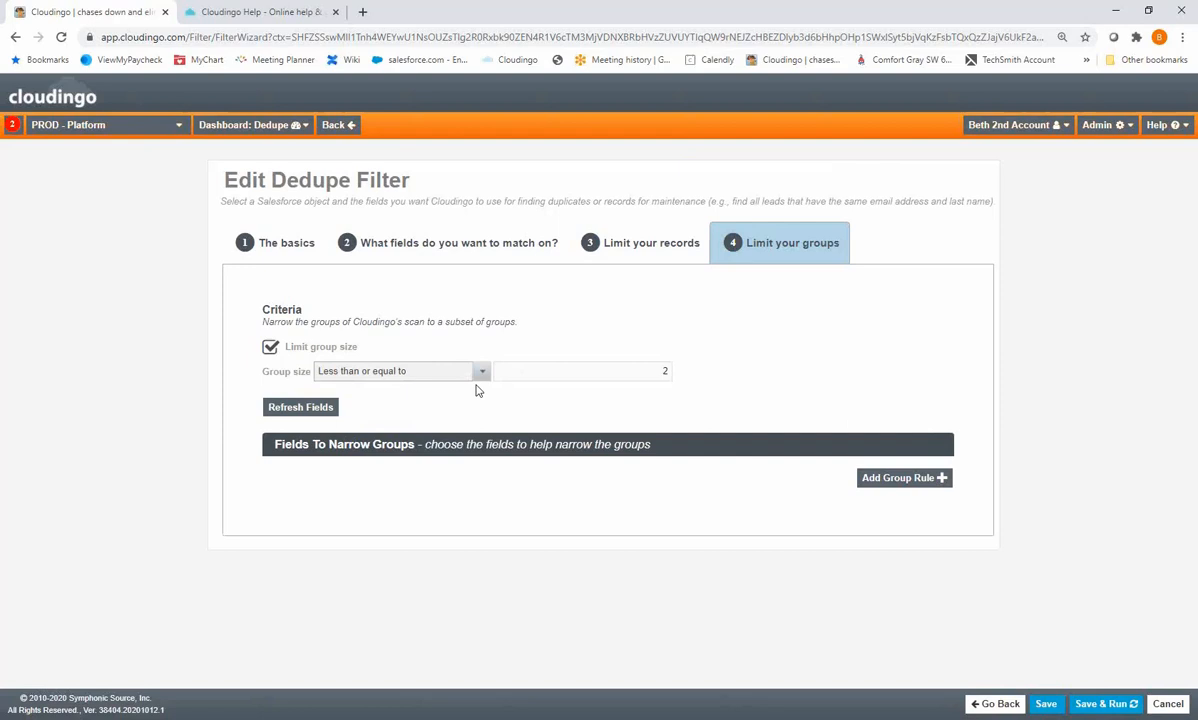
click(642, 370)
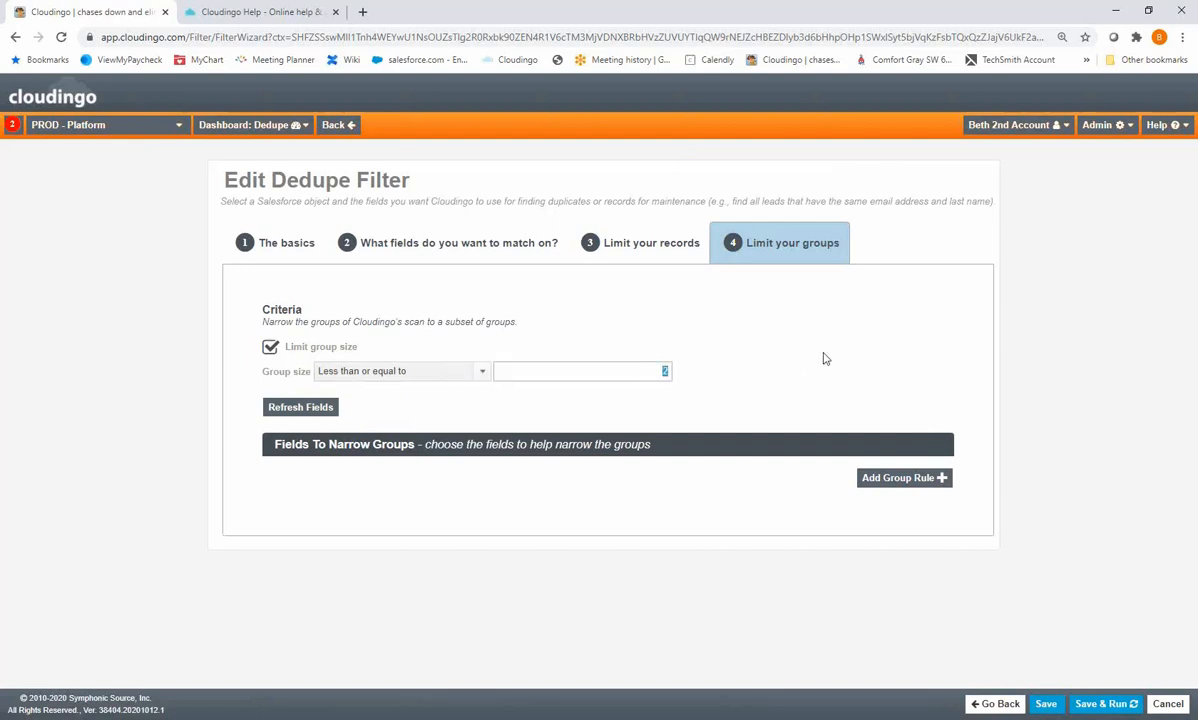
text(5)
Try a group size limit of greater than or equal to 6 and turn the group size limit off
click(480, 372)
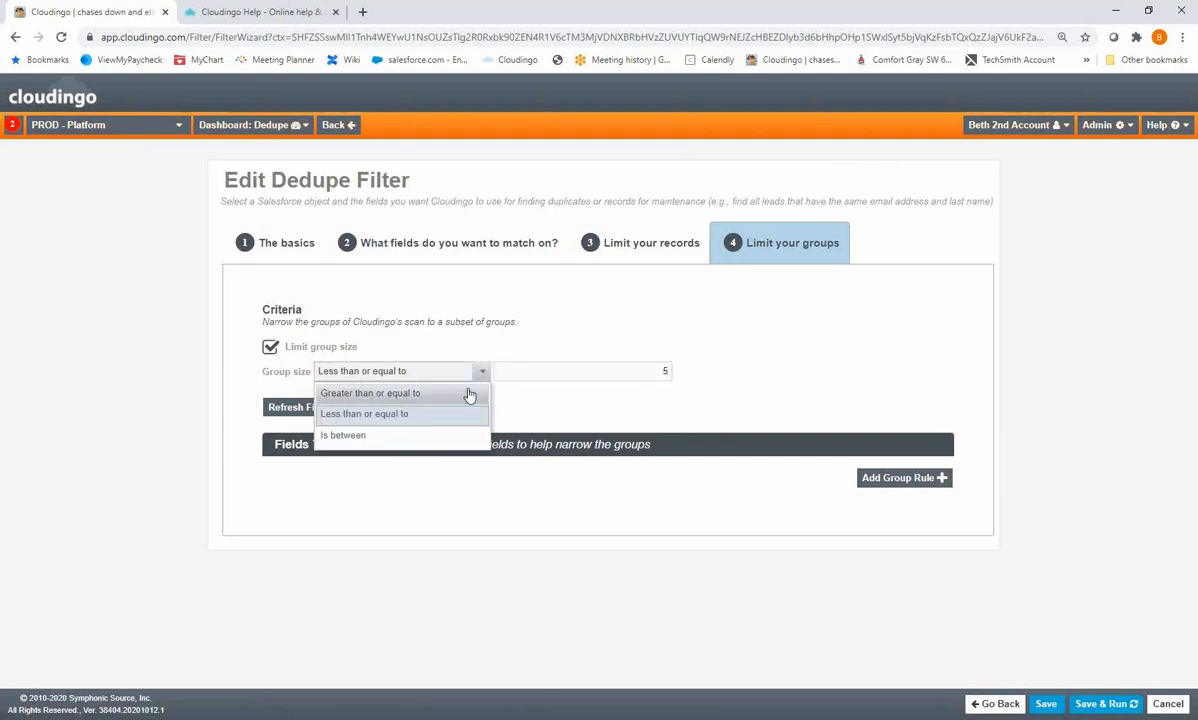
click(466, 393)
drag(653, 373, 751, 366)
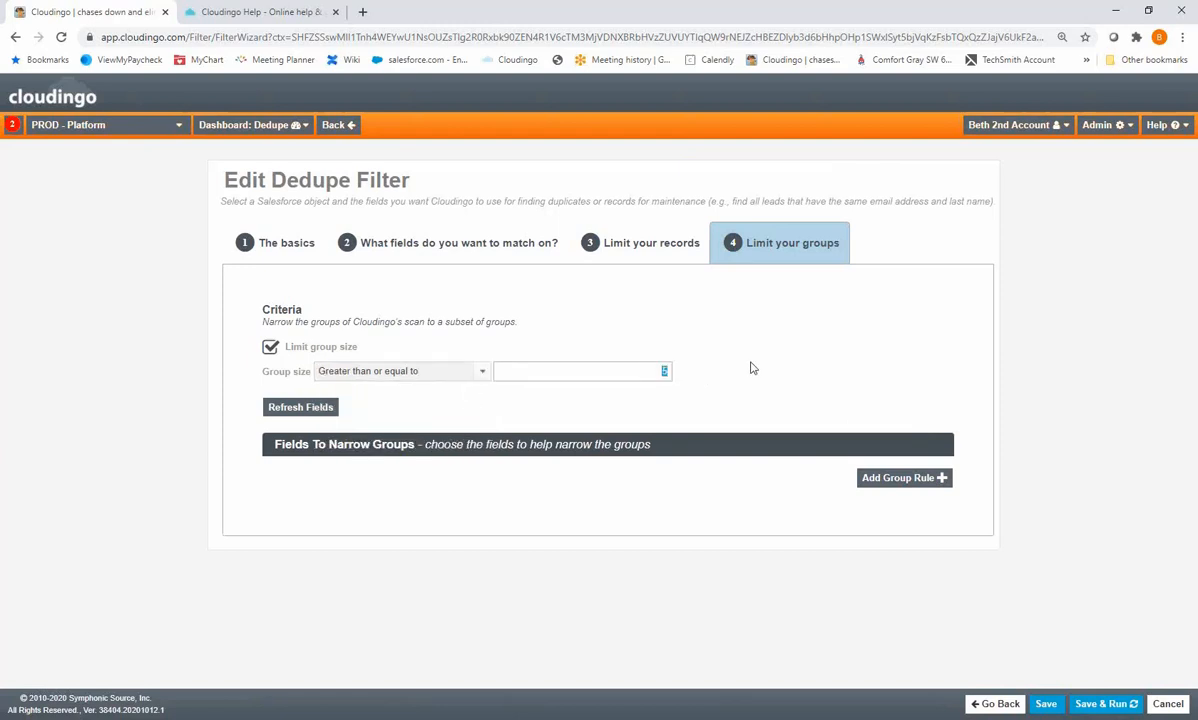
text(6)
click(270, 348)
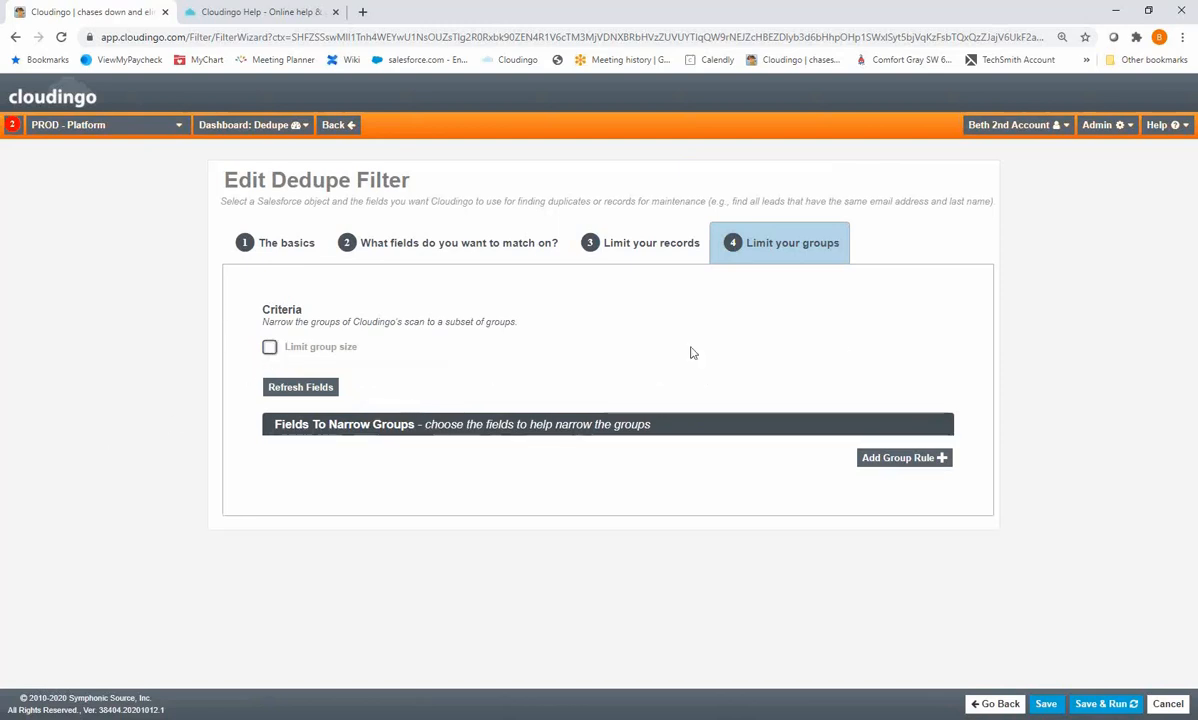
Add a blank group rule, look through its available fields and rules, and leave the filter without saving
click(876, 459)
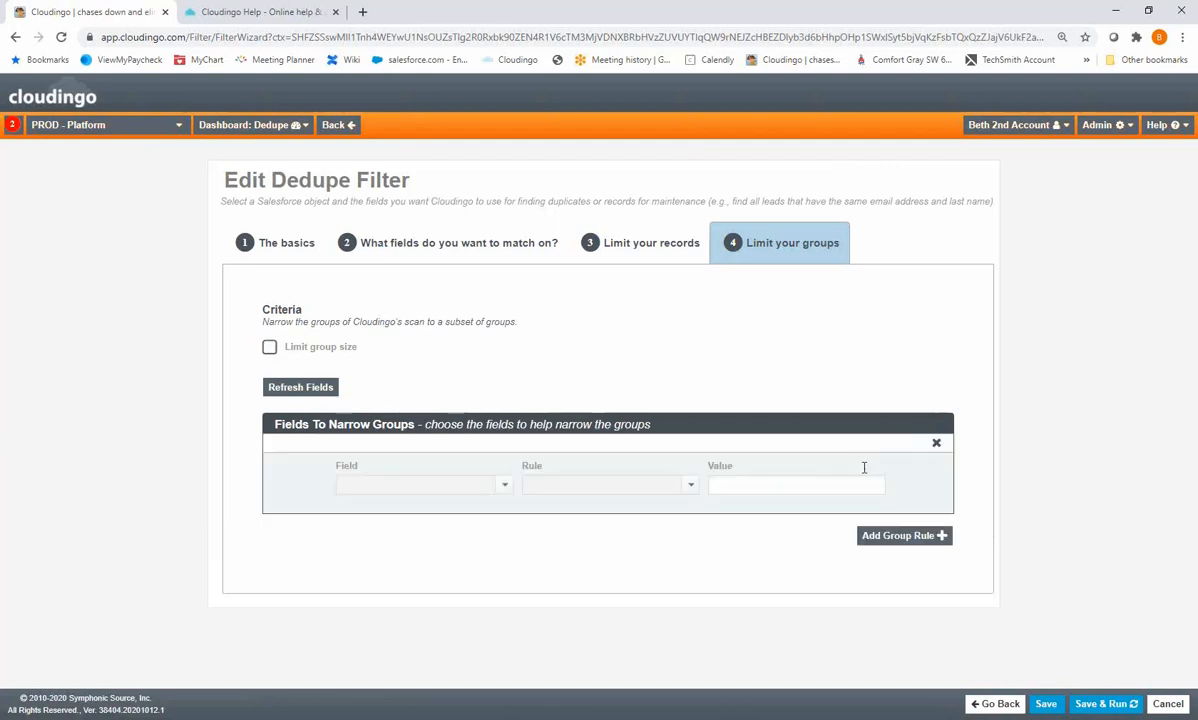
click(500, 490)
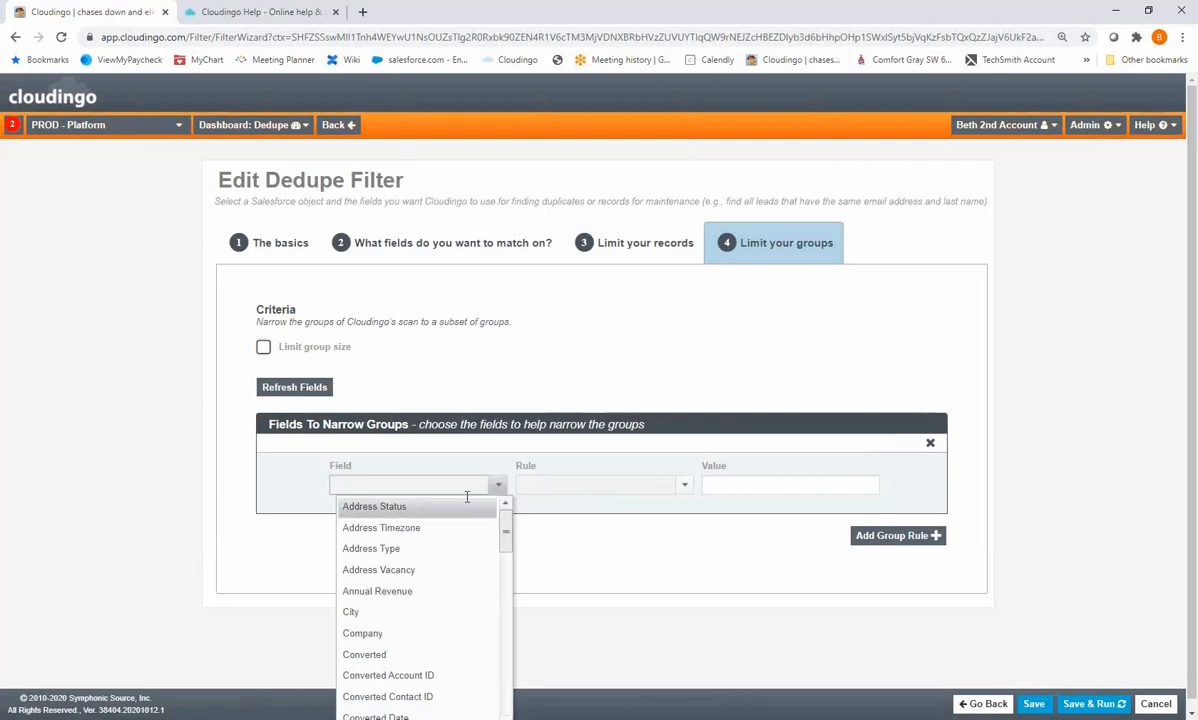
click(685, 486)
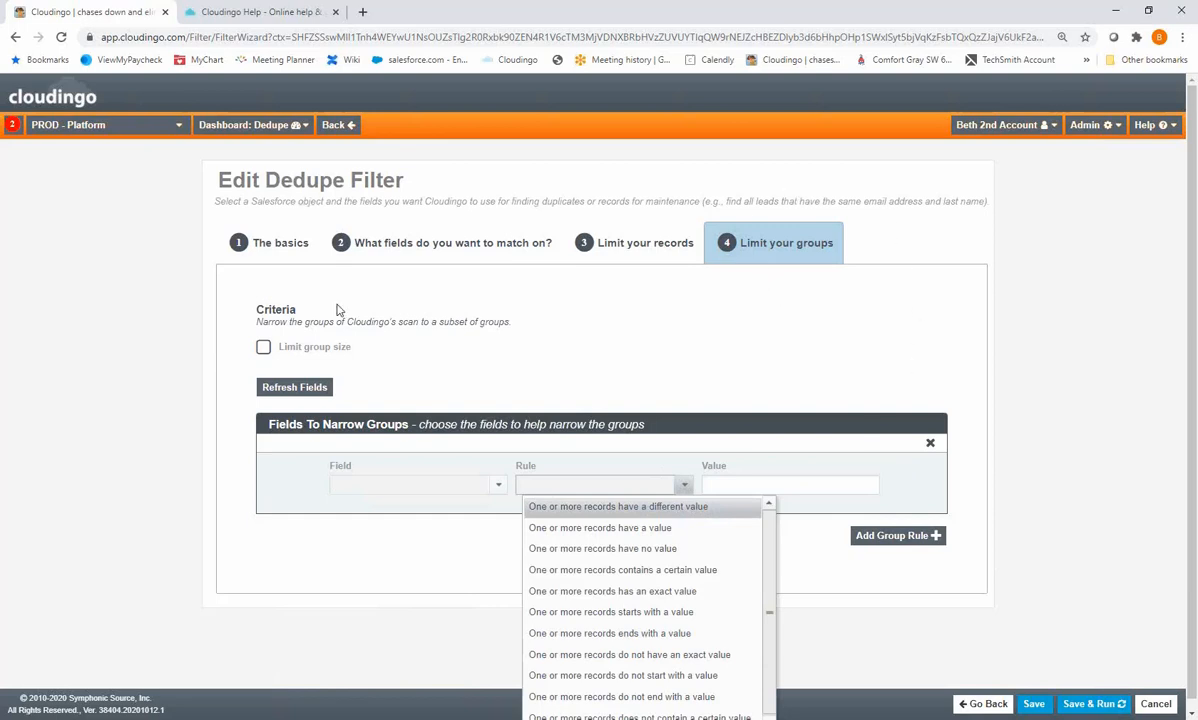
click(336, 126)
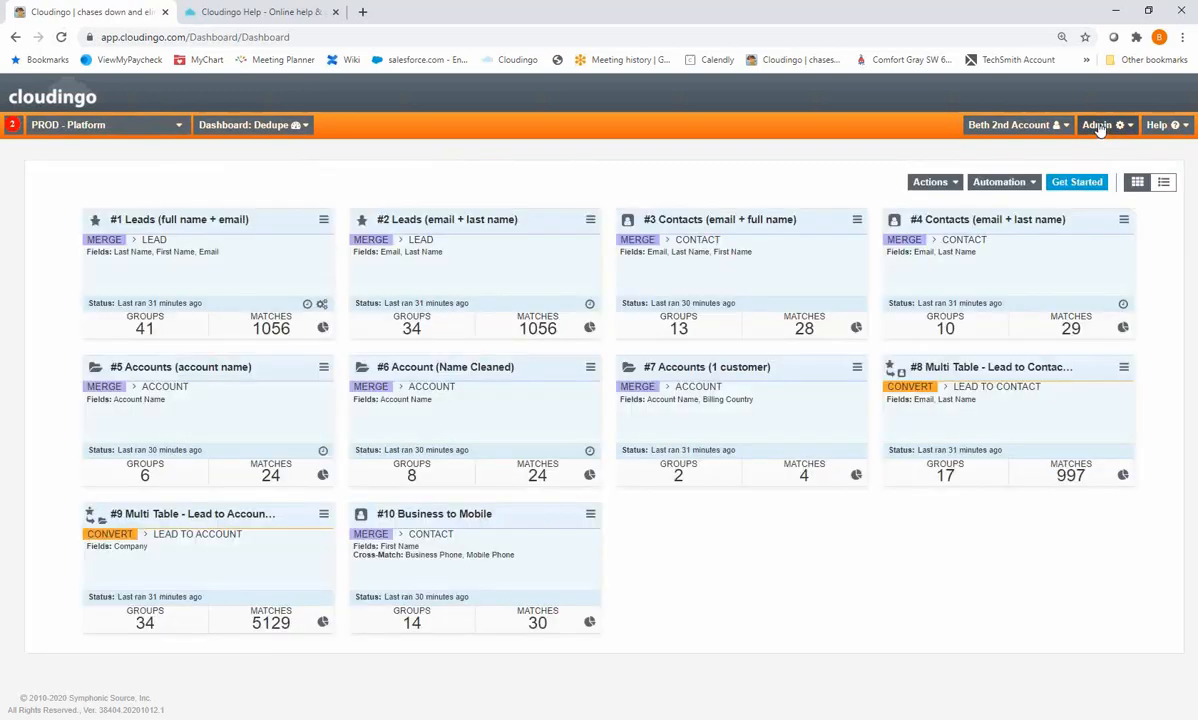
Open the Default lead rule among the merge rules for editing and go to its record merging settings
click(995, 184)
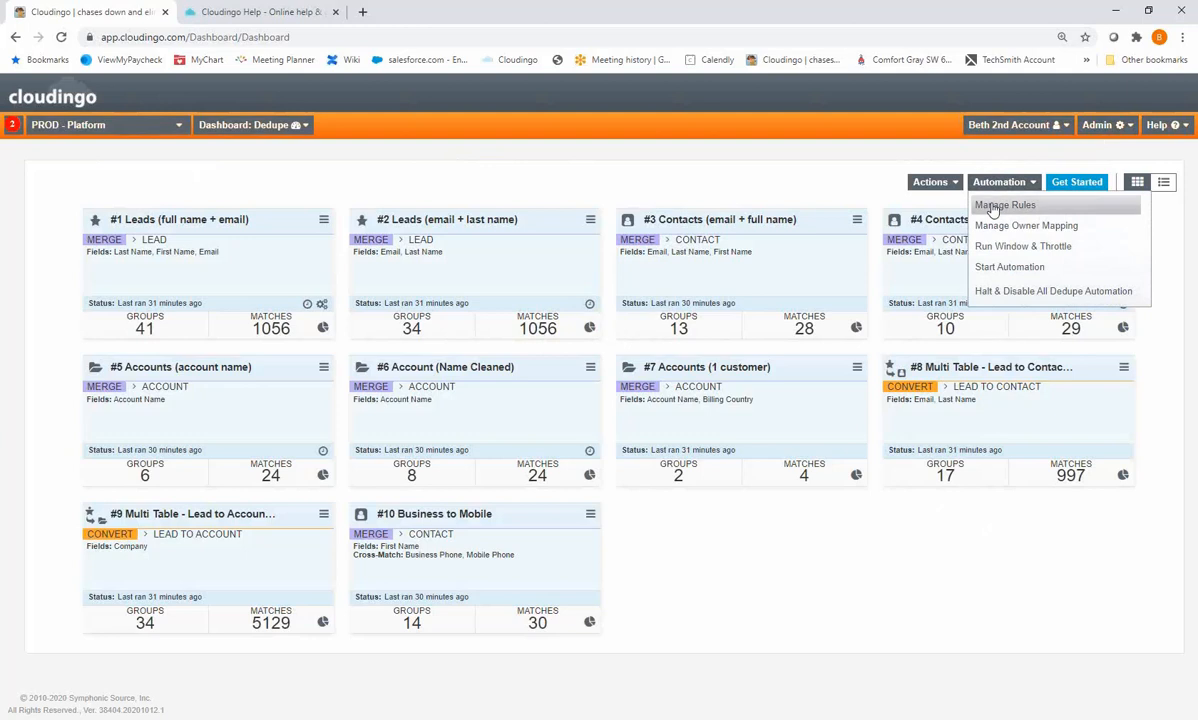
click(992, 206)
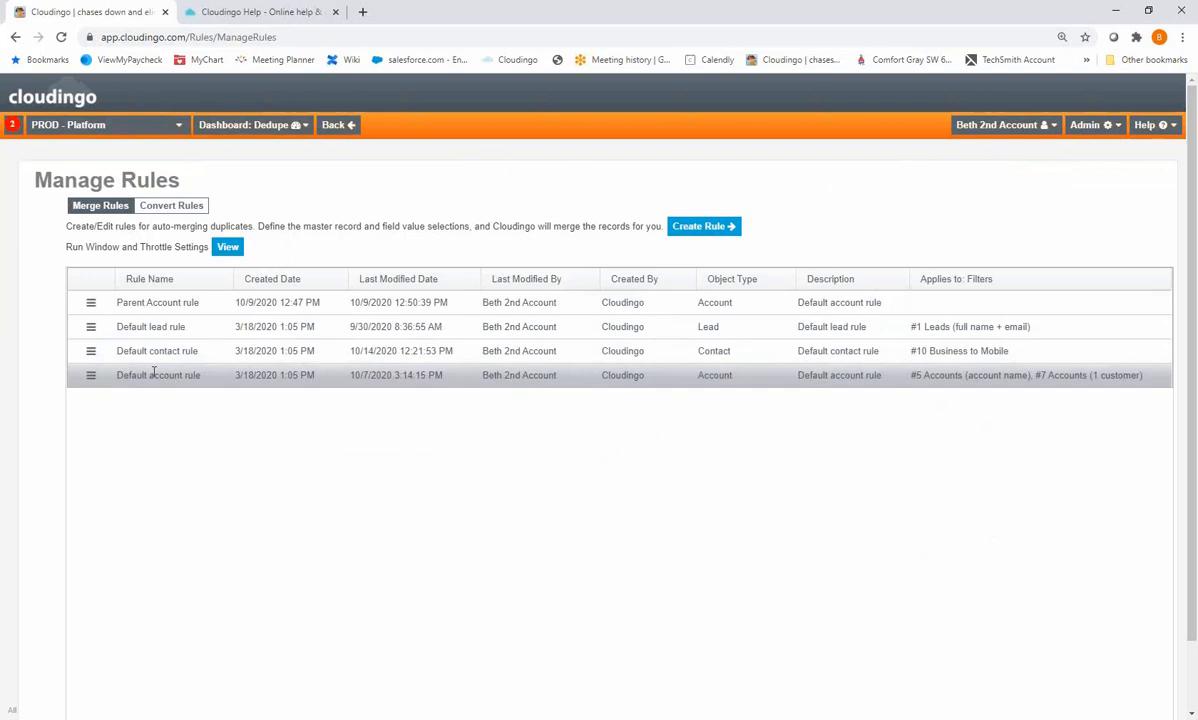
click(90, 328)
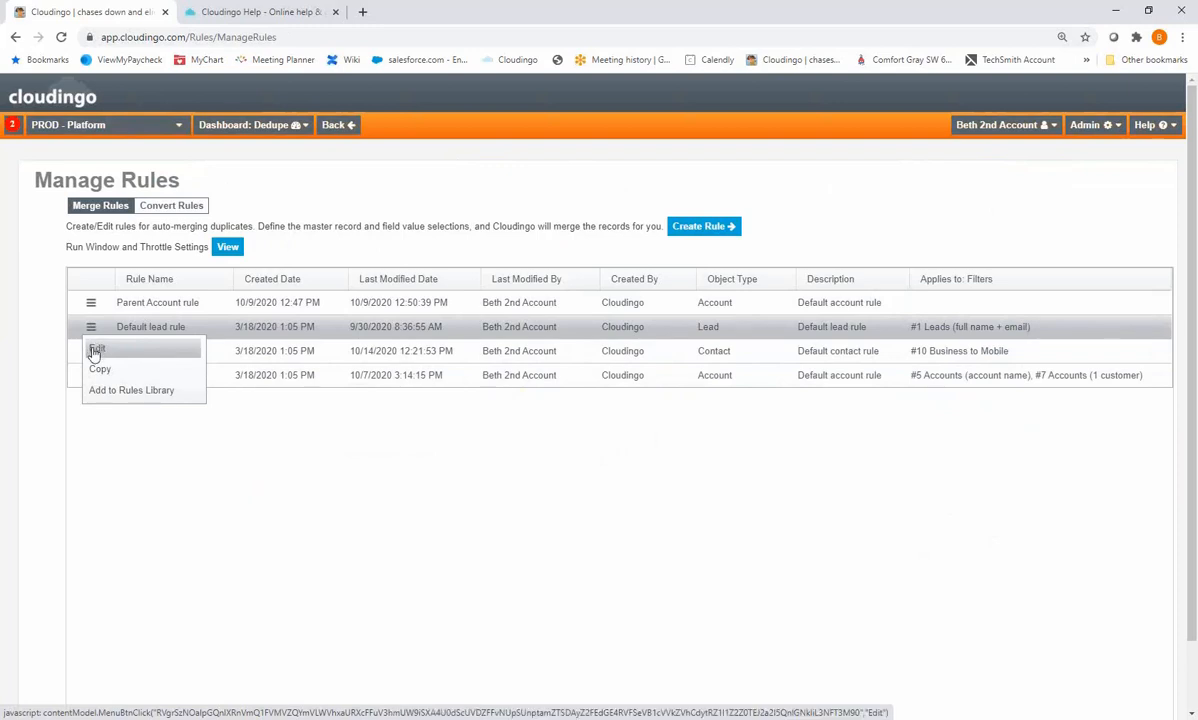
click(95, 350)
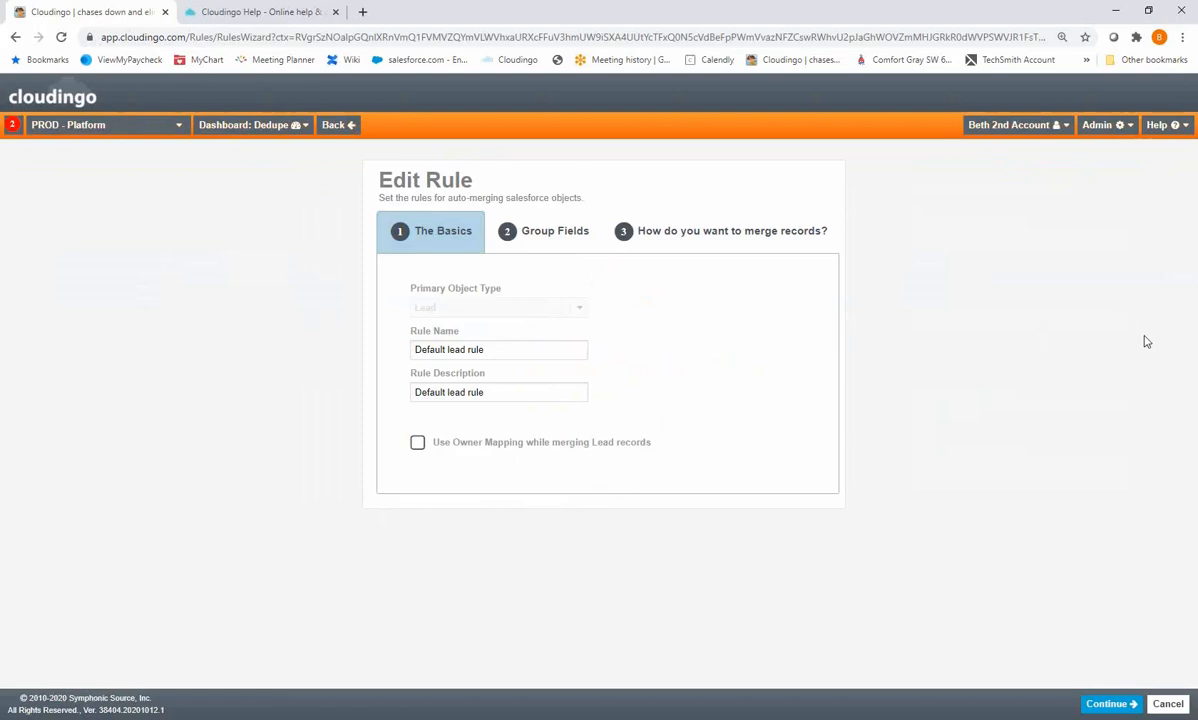
click(674, 239)
scroll(703, 303, down, 2)
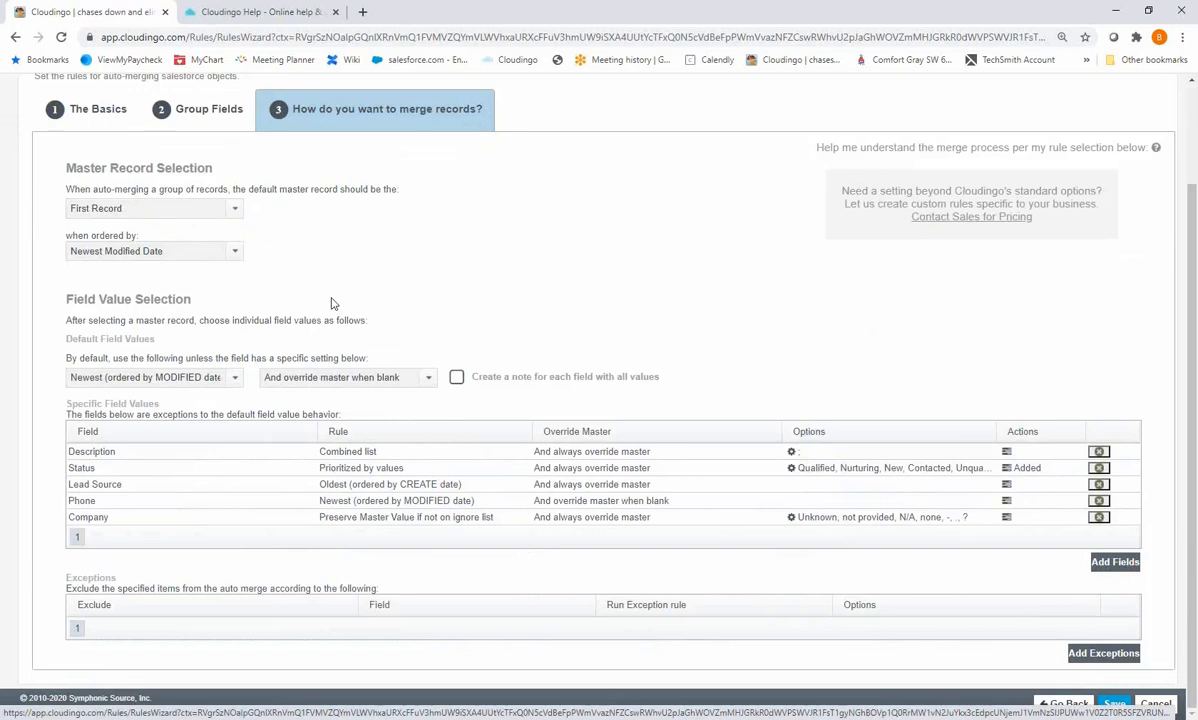
Review the ordering options and select the master record by Prioritized on the given field and values, using the Status field
click(233, 254)
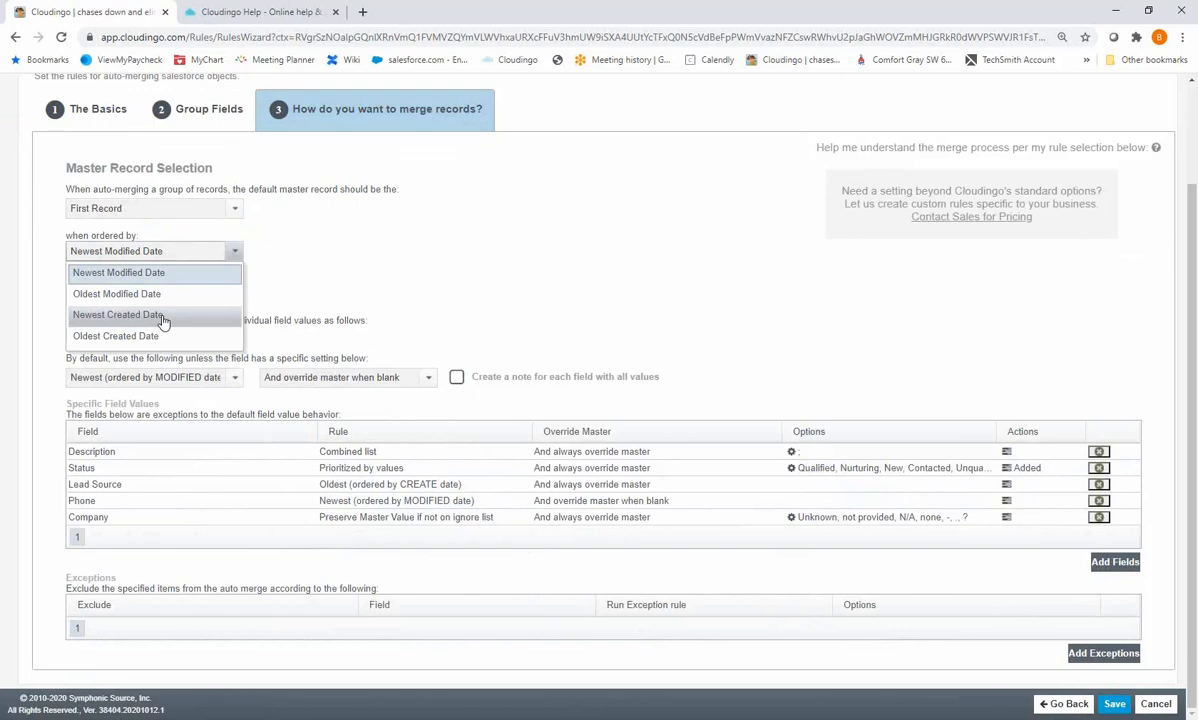
click(233, 209)
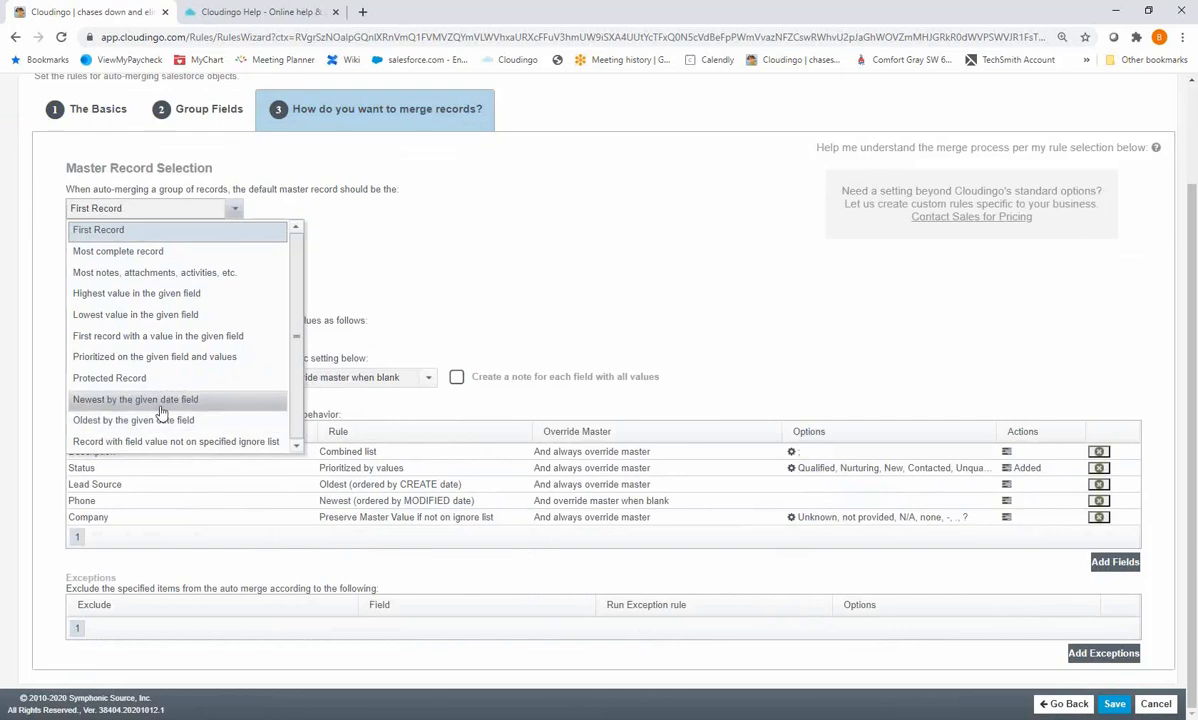
click(195, 364)
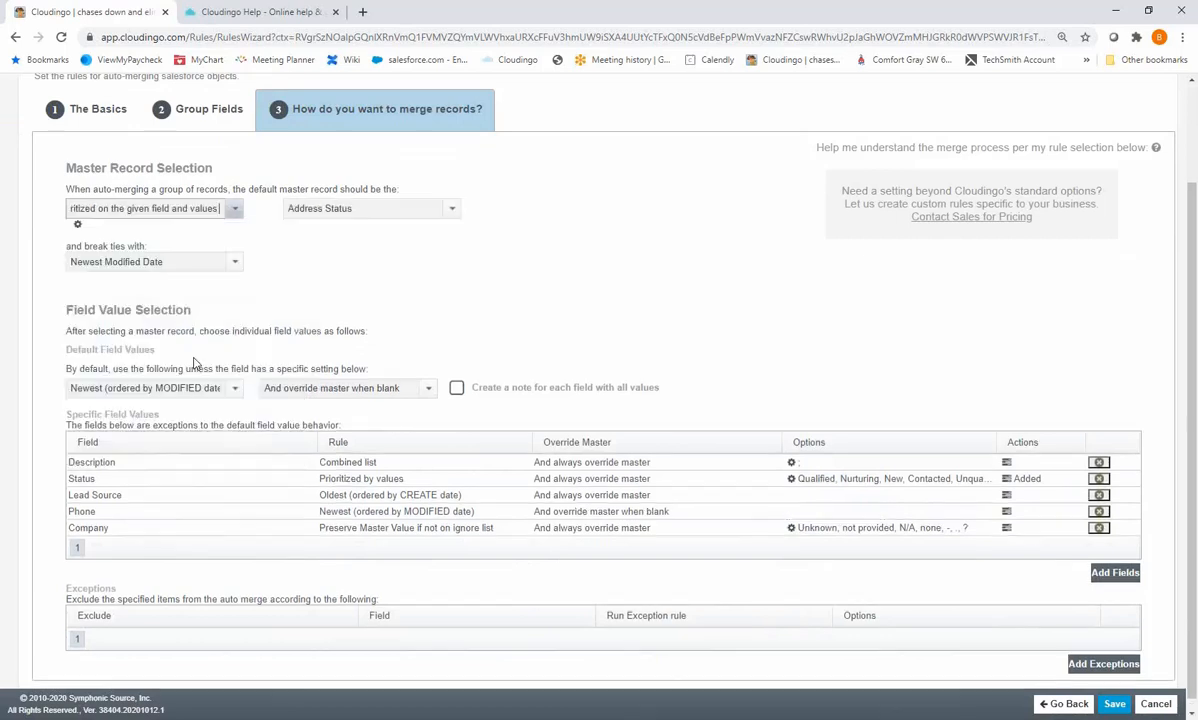
click(451, 208)
drag(451, 249, 449, 396)
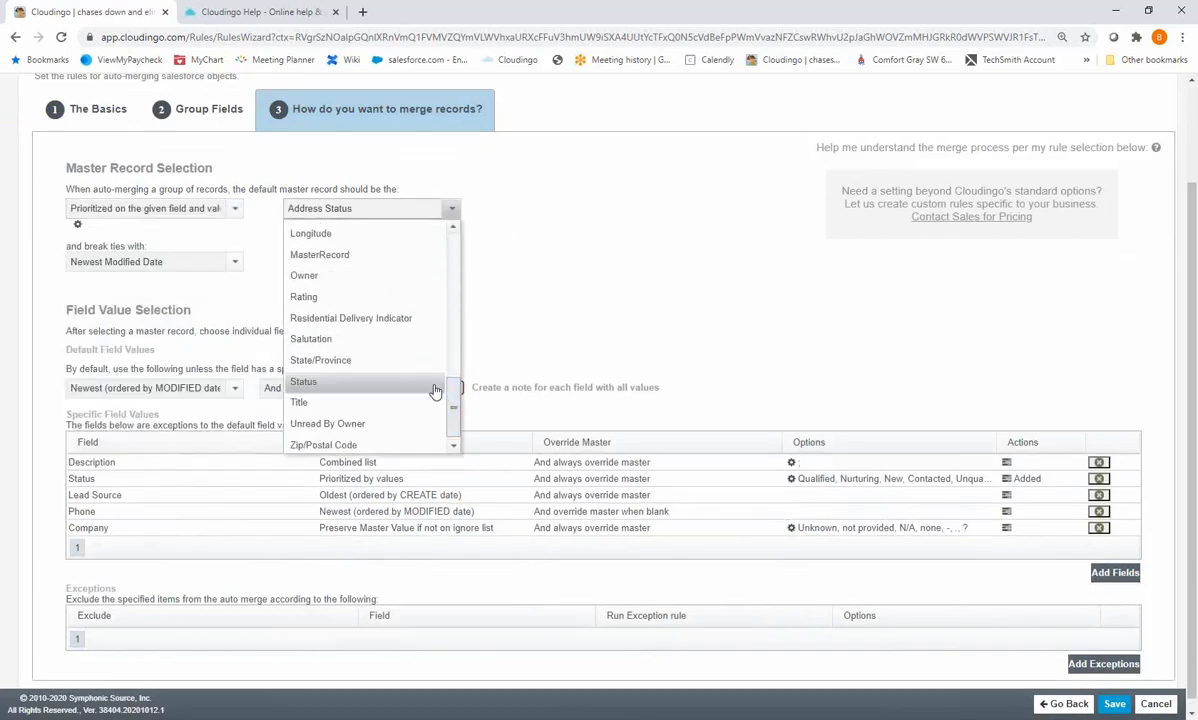
click(427, 387)
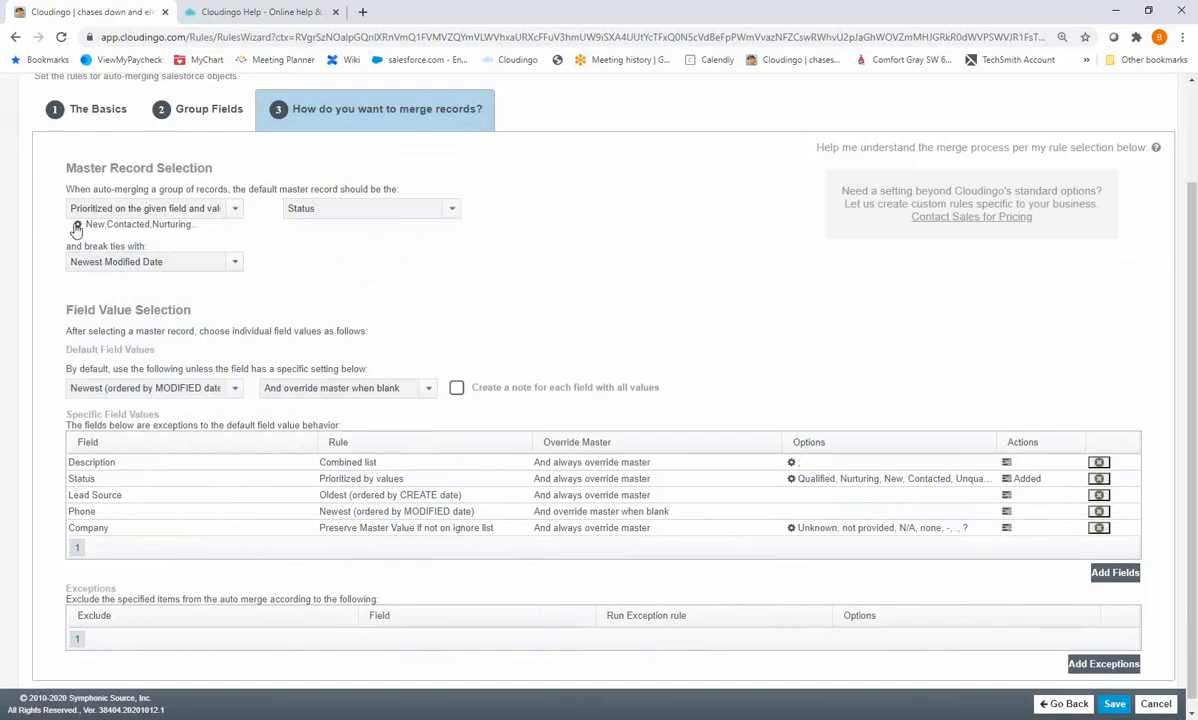
Reorder the prioritized Status values so that Qualified, Nurturing and Contacted come first
click(77, 224)
drag(426, 389, 447, 334)
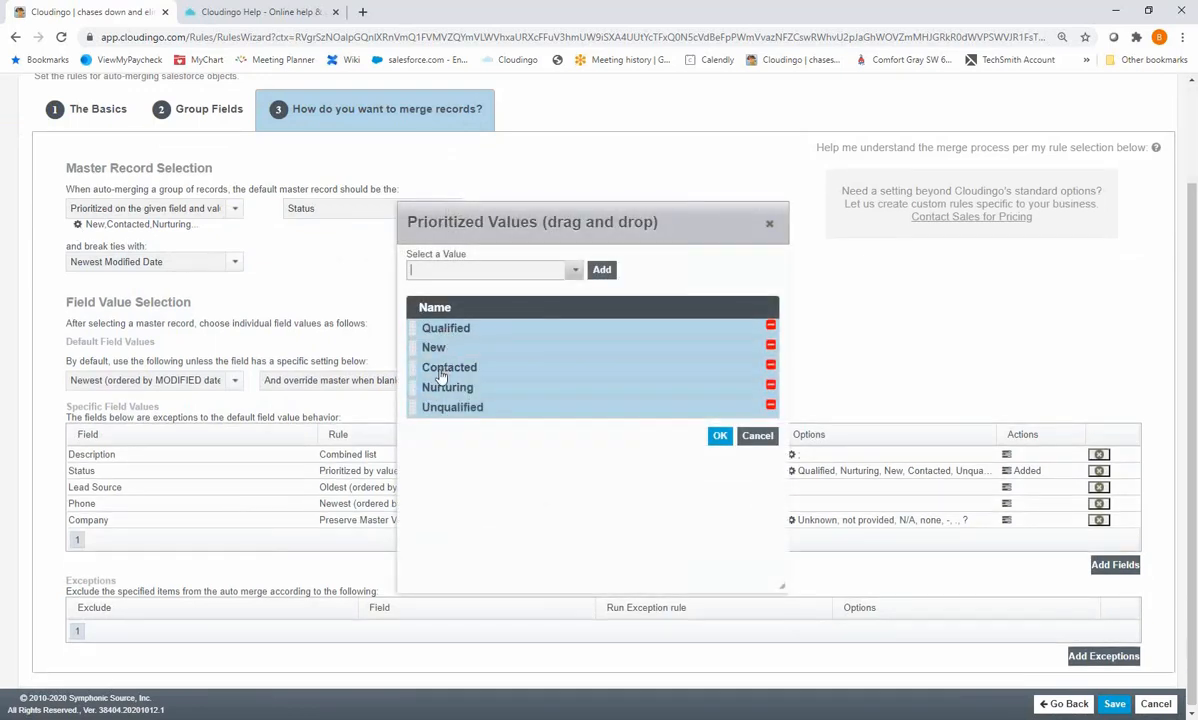
drag(438, 393, 434, 447)
click(717, 437)
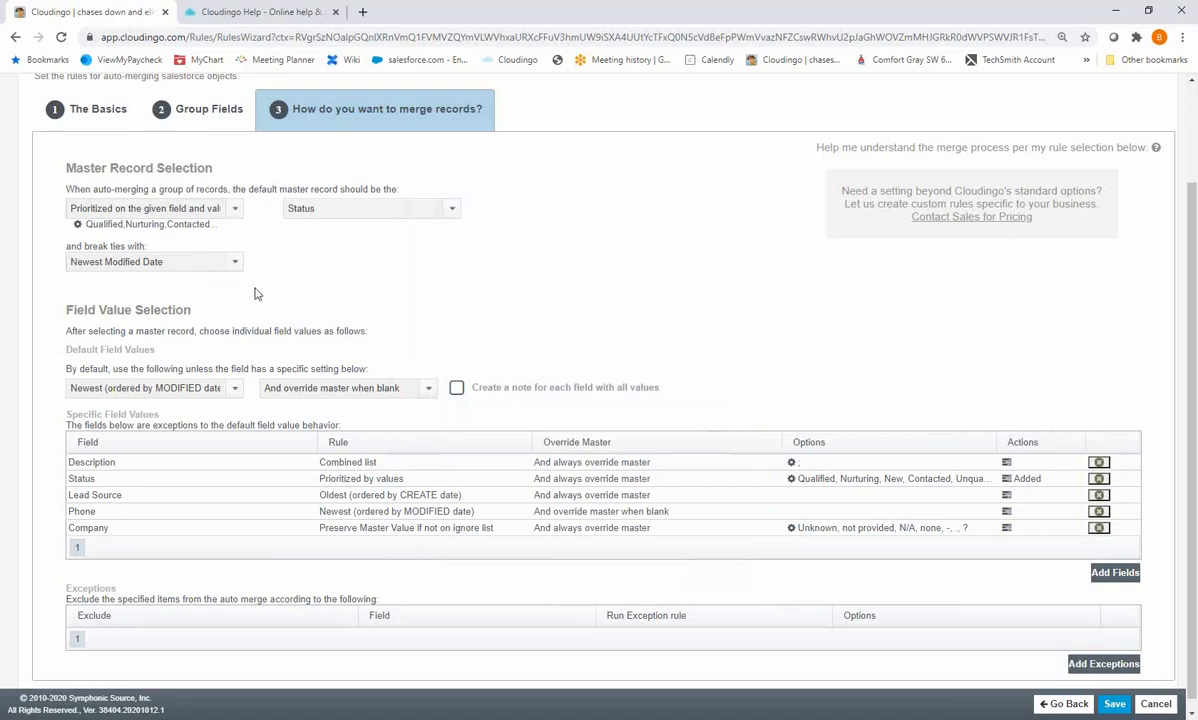
Set the default master record to First Record and the default field values to Newest (ordered by MODIFIED date)
click(237, 208)
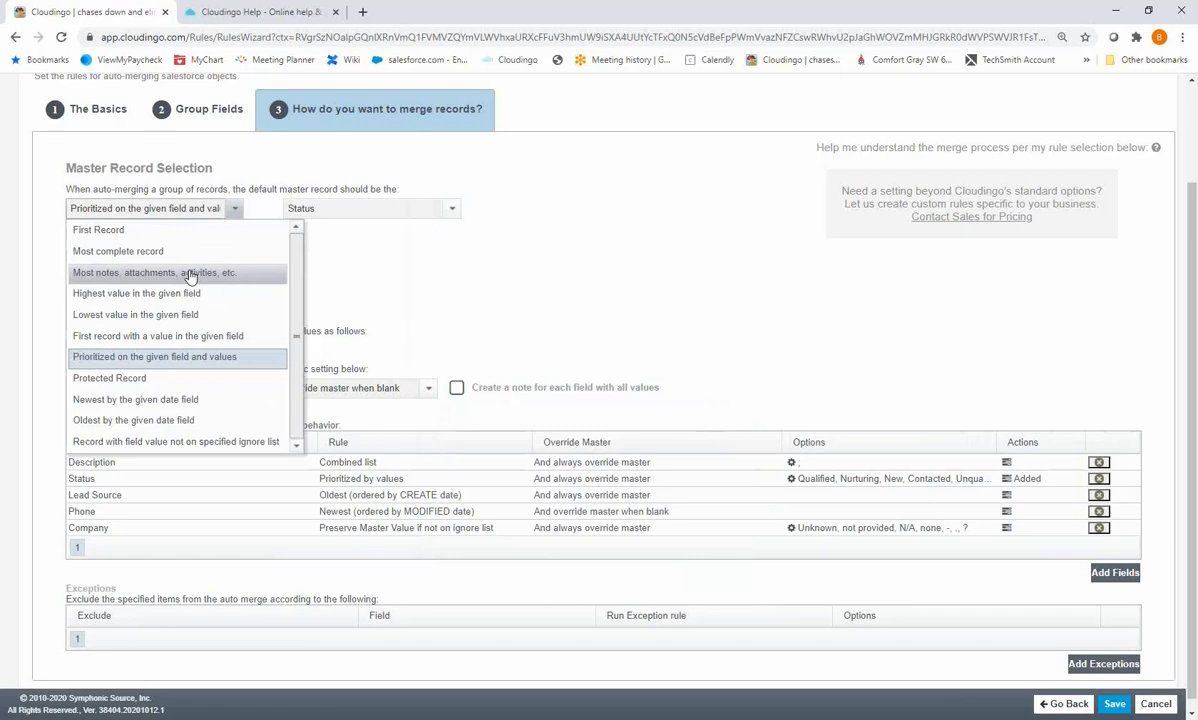
click(232, 209)
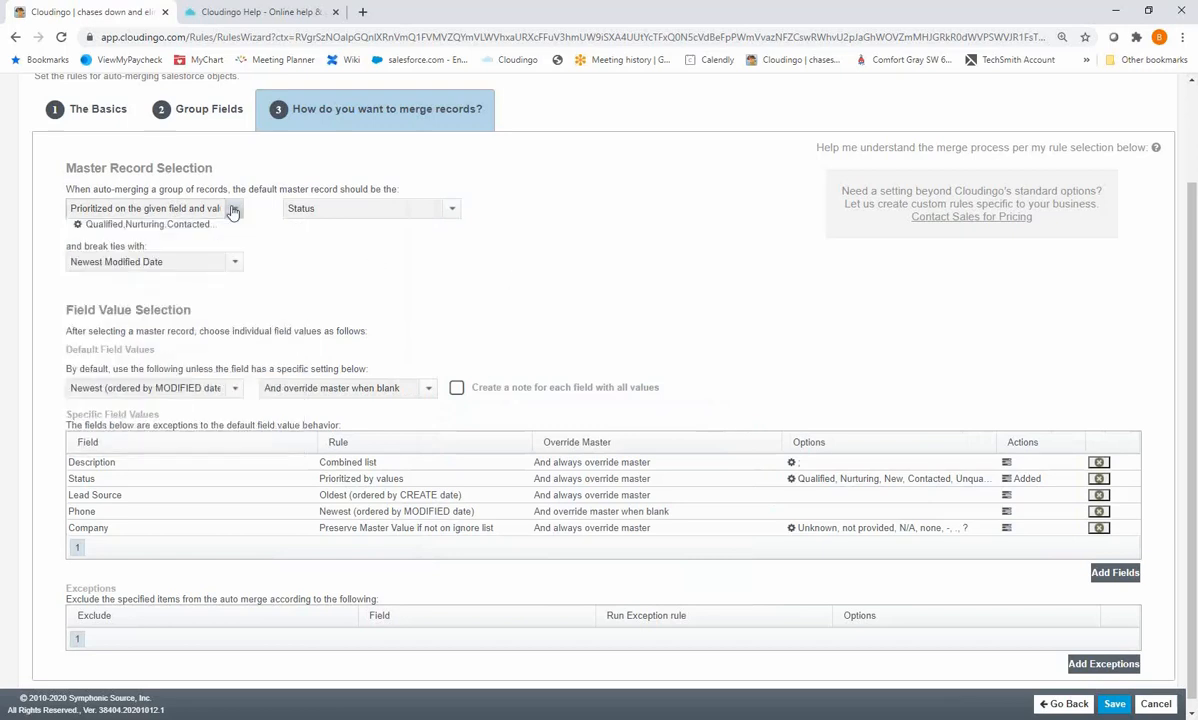
click(232, 209)
click(208, 228)
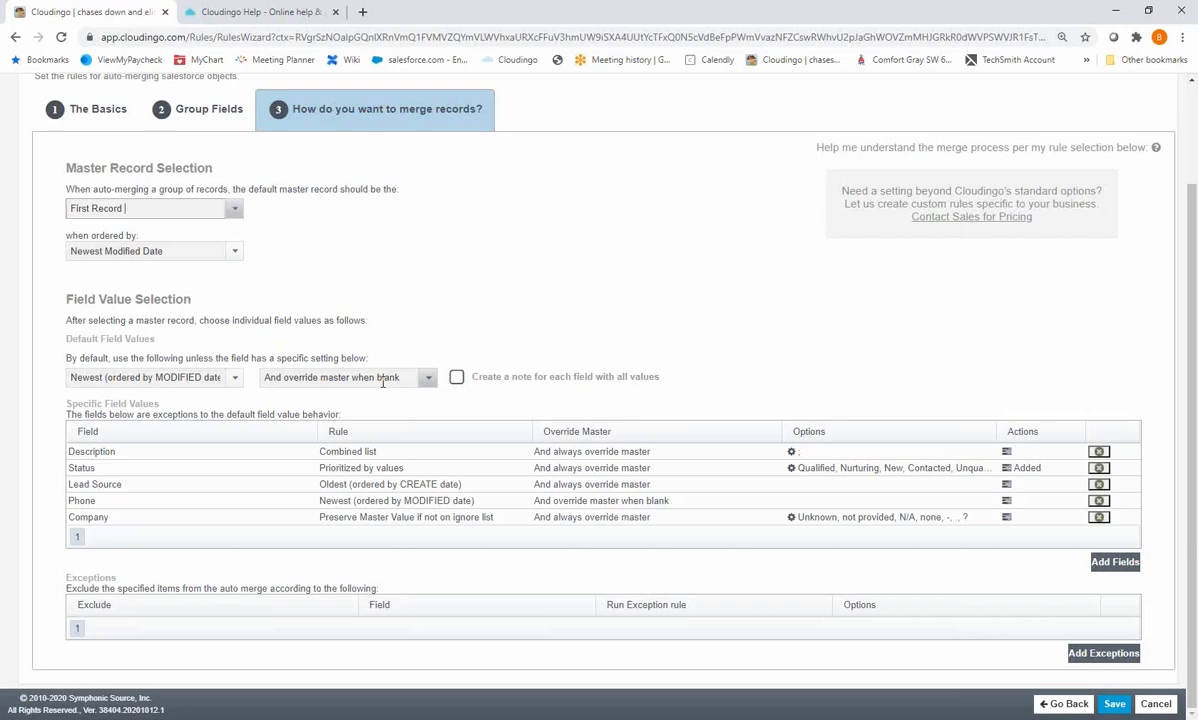
click(240, 387)
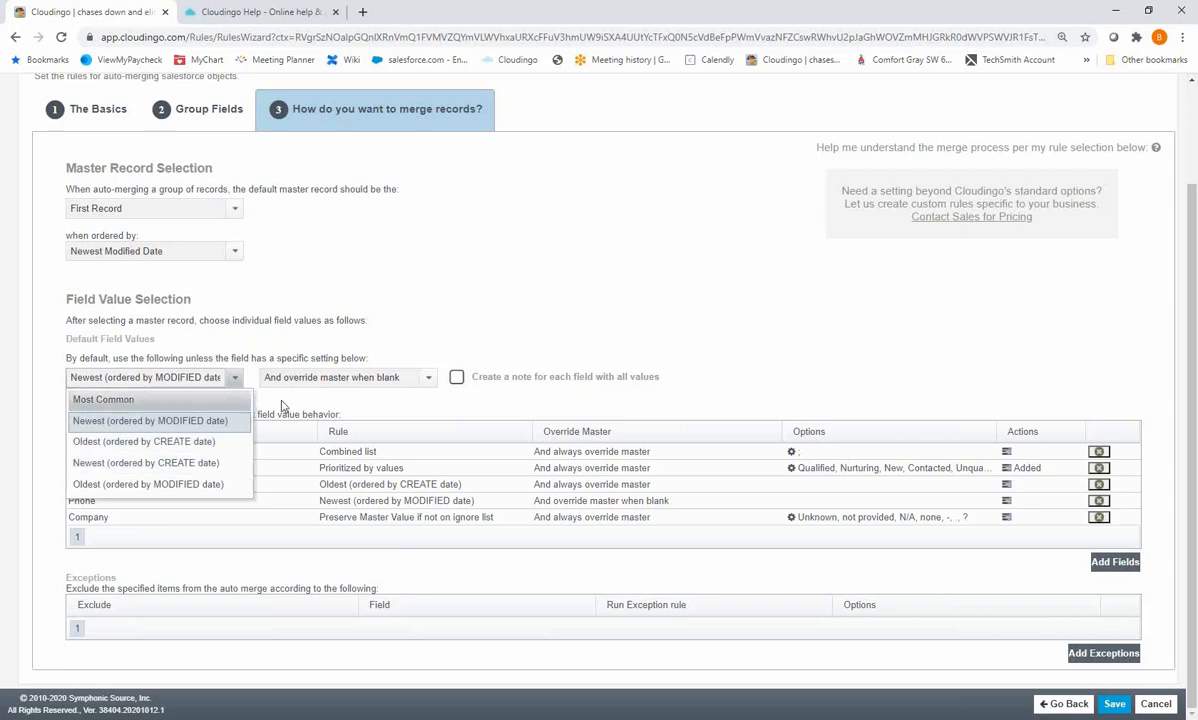
click(168, 419)
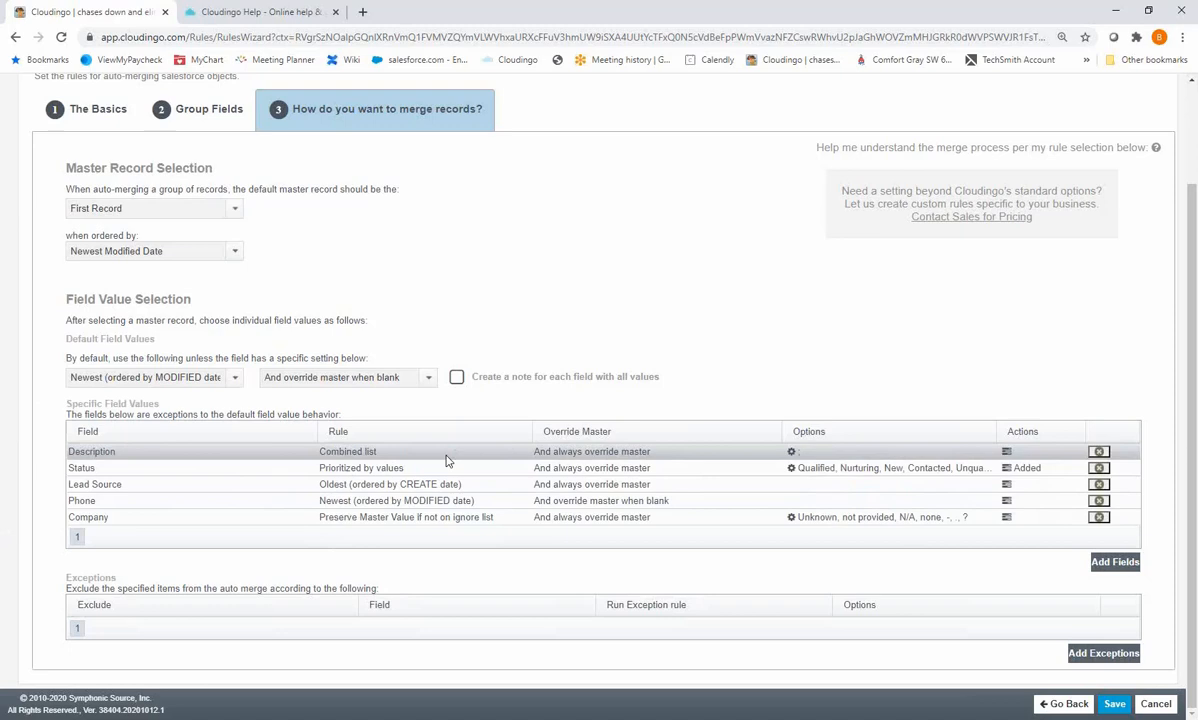
Review the separator choices for the Description field's combined list and look at the rule's field grouping settings
click(791, 452)
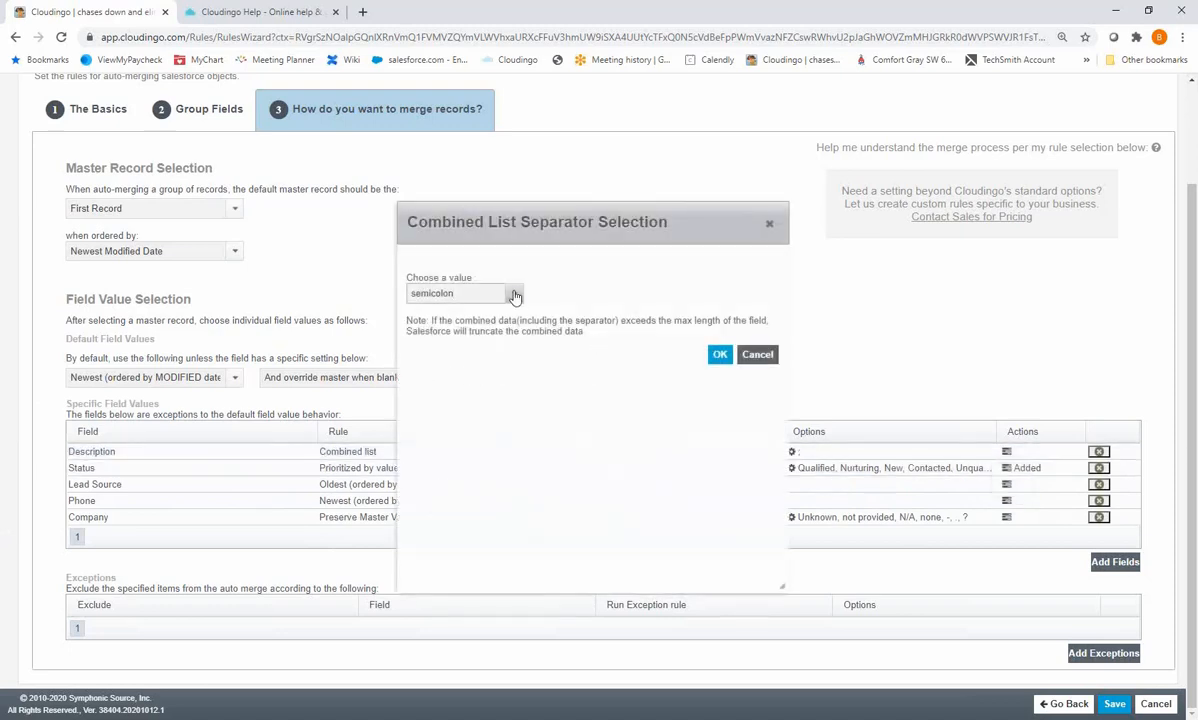
click(516, 295)
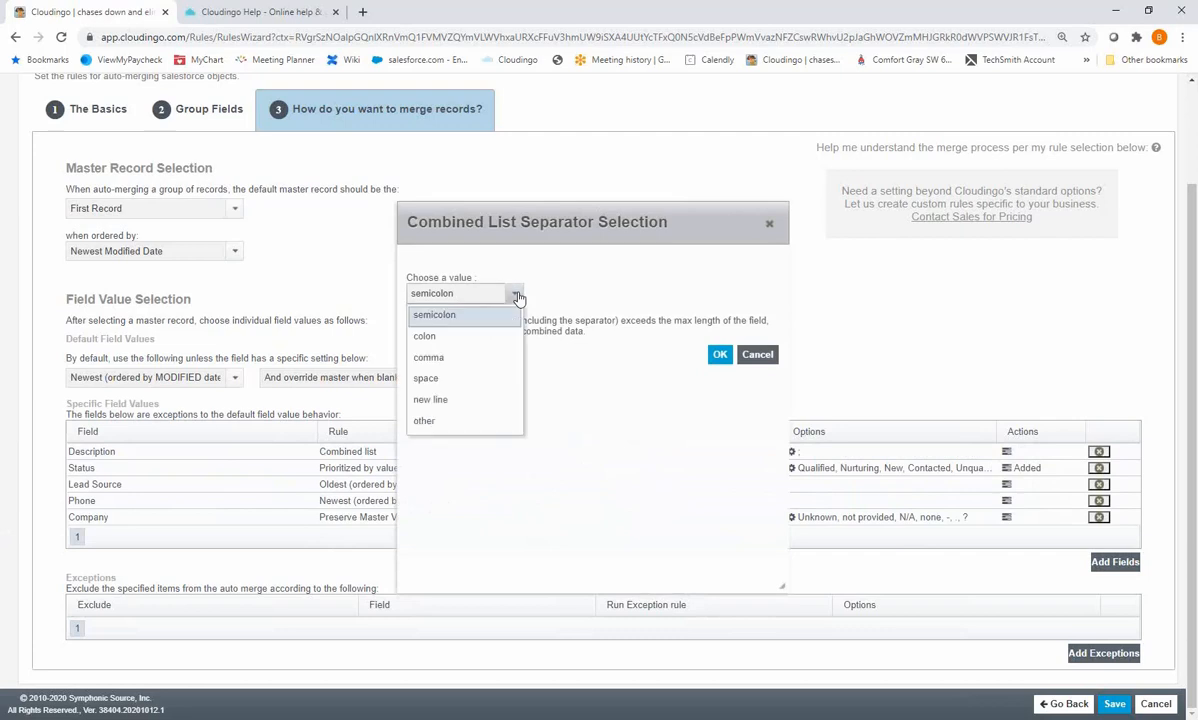
click(719, 354)
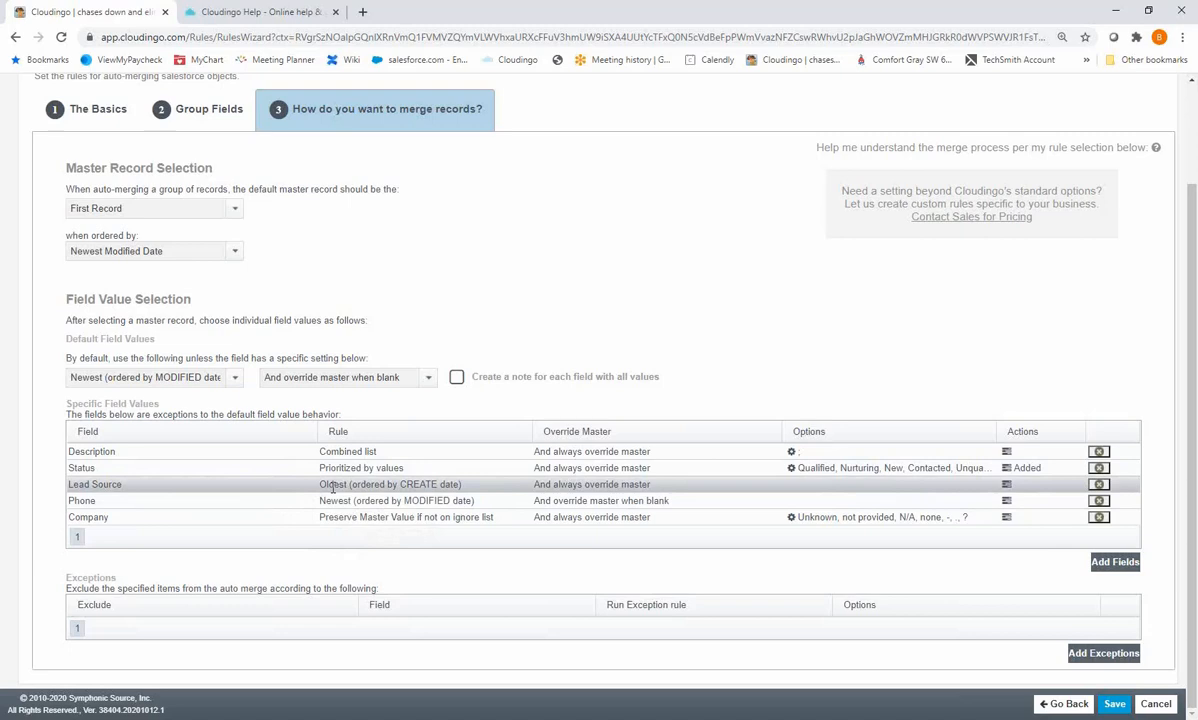
click(216, 108)
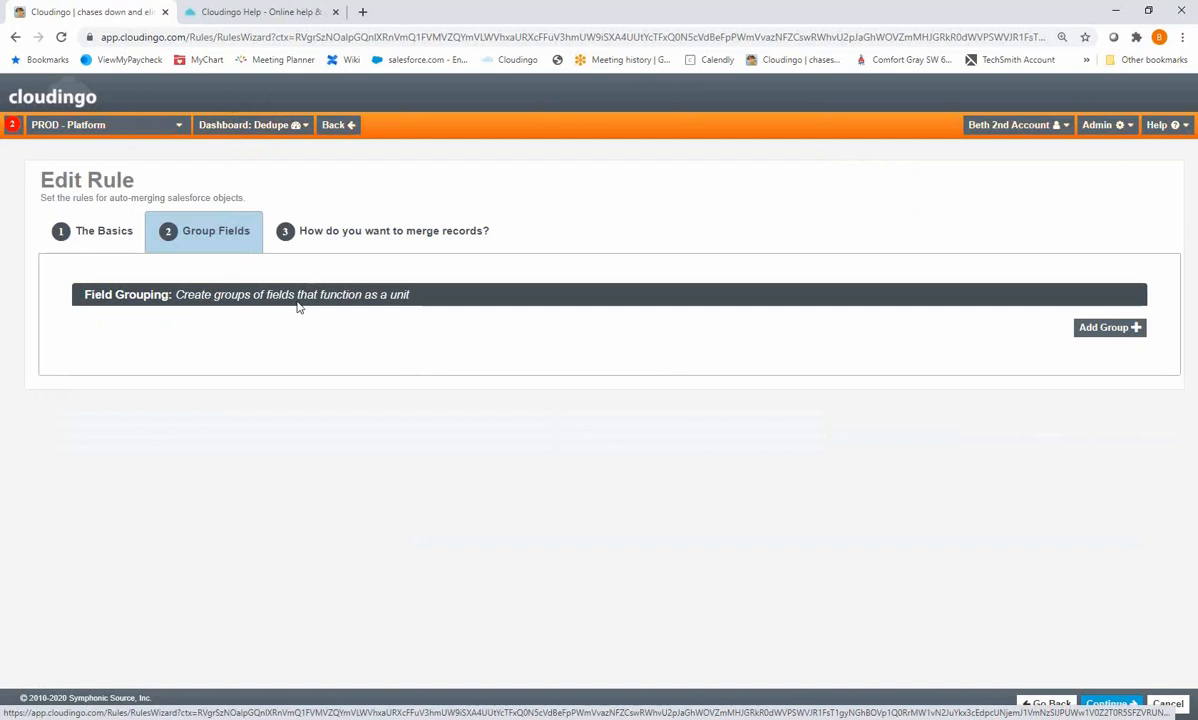
click(360, 236)
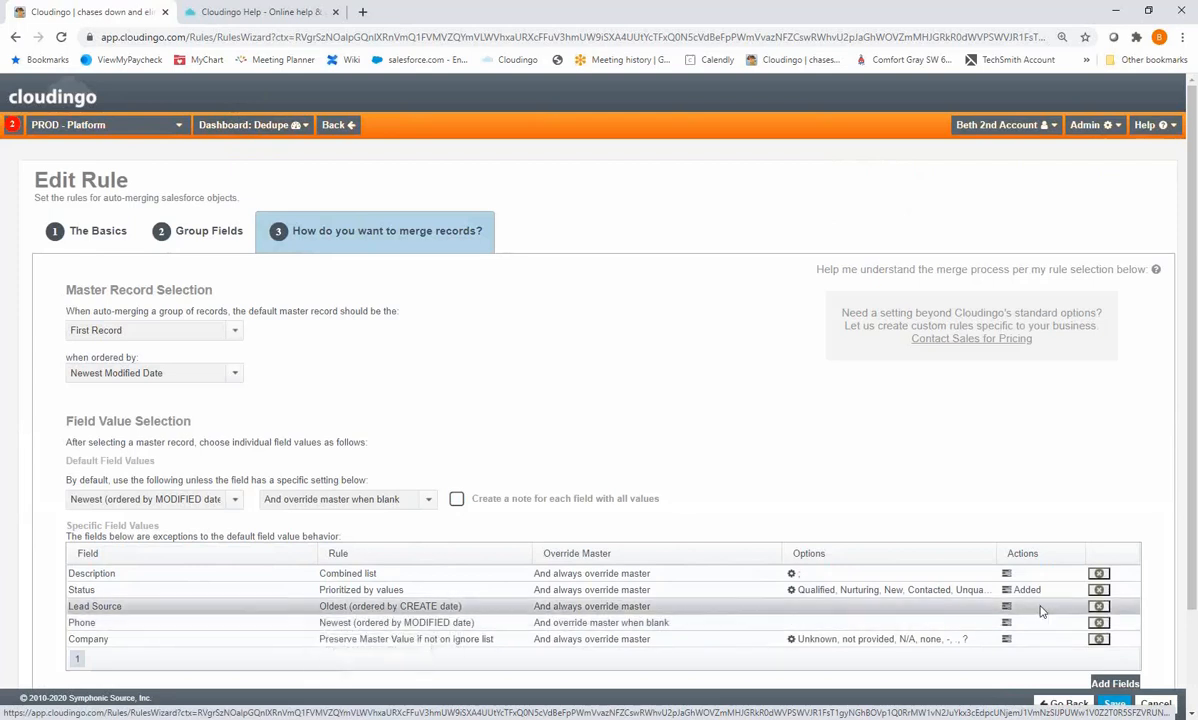
Try combining the Phone field's values into the Description field with a comma separator, and remove that action again
click(1007, 622)
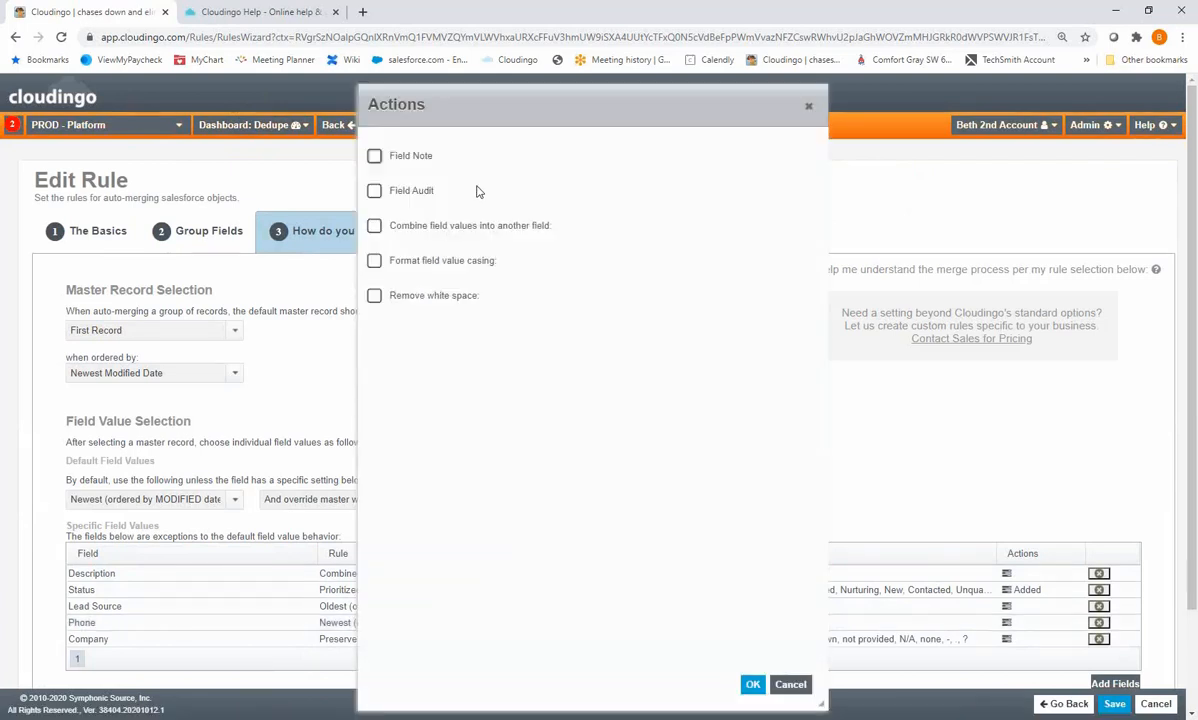
click(374, 226)
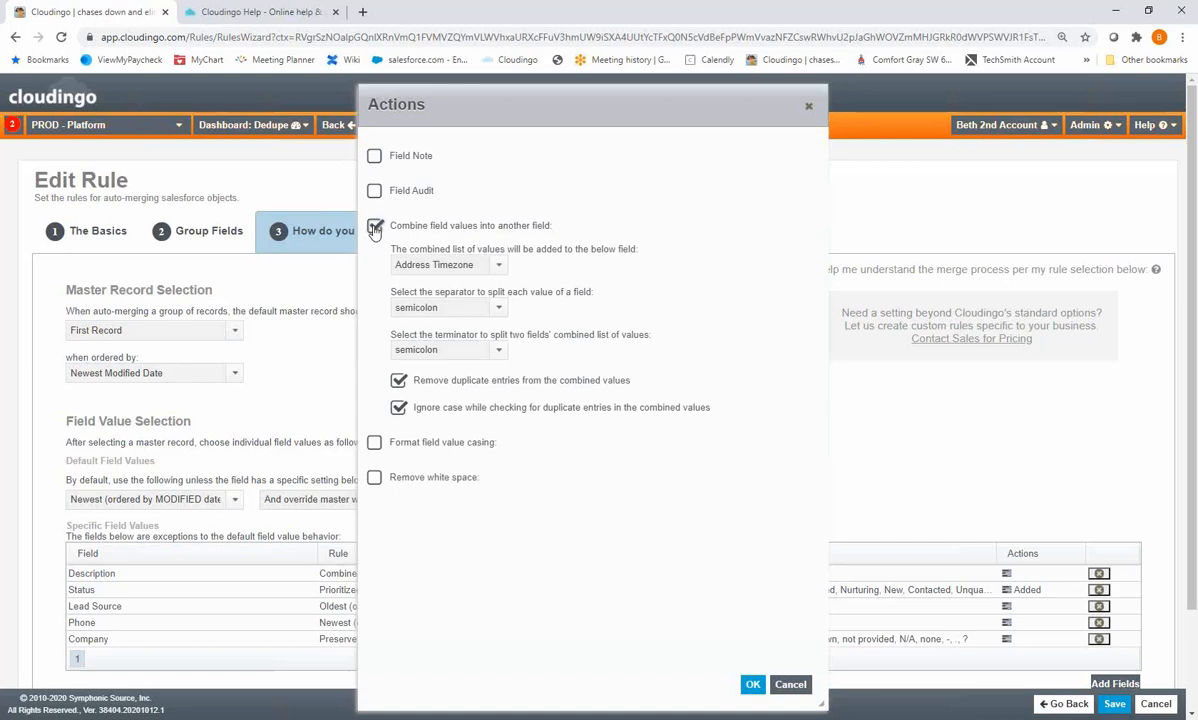
click(497, 265)
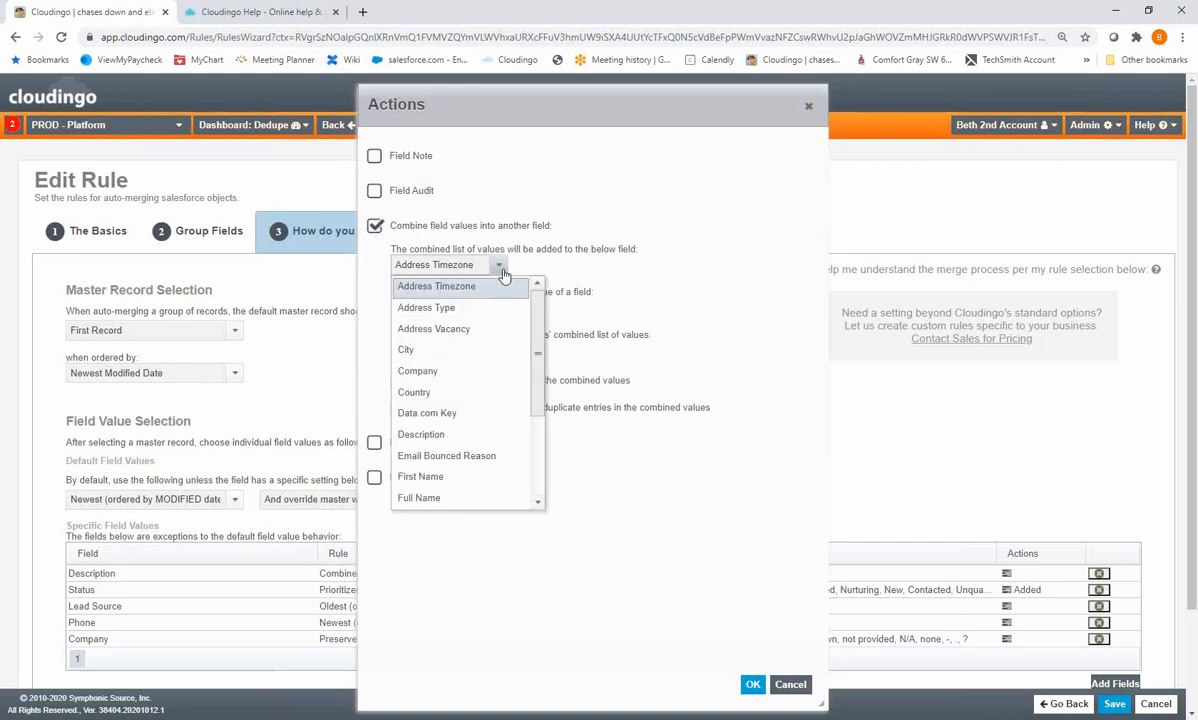
click(410, 435)
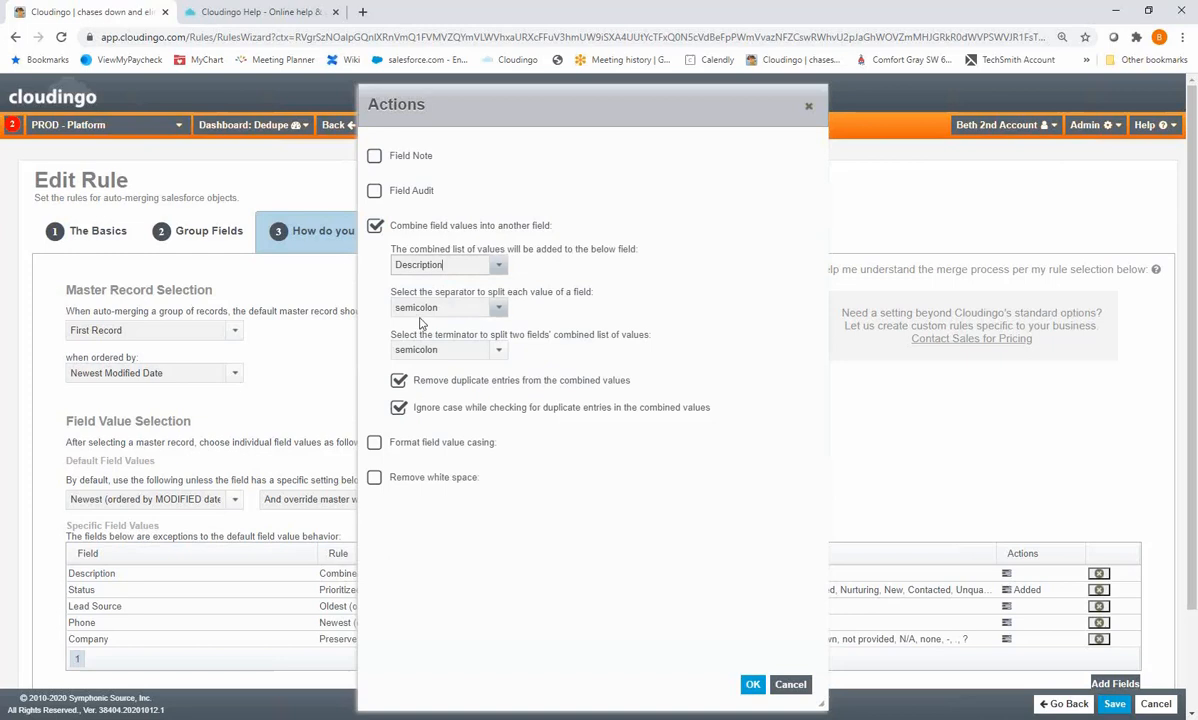
click(500, 310)
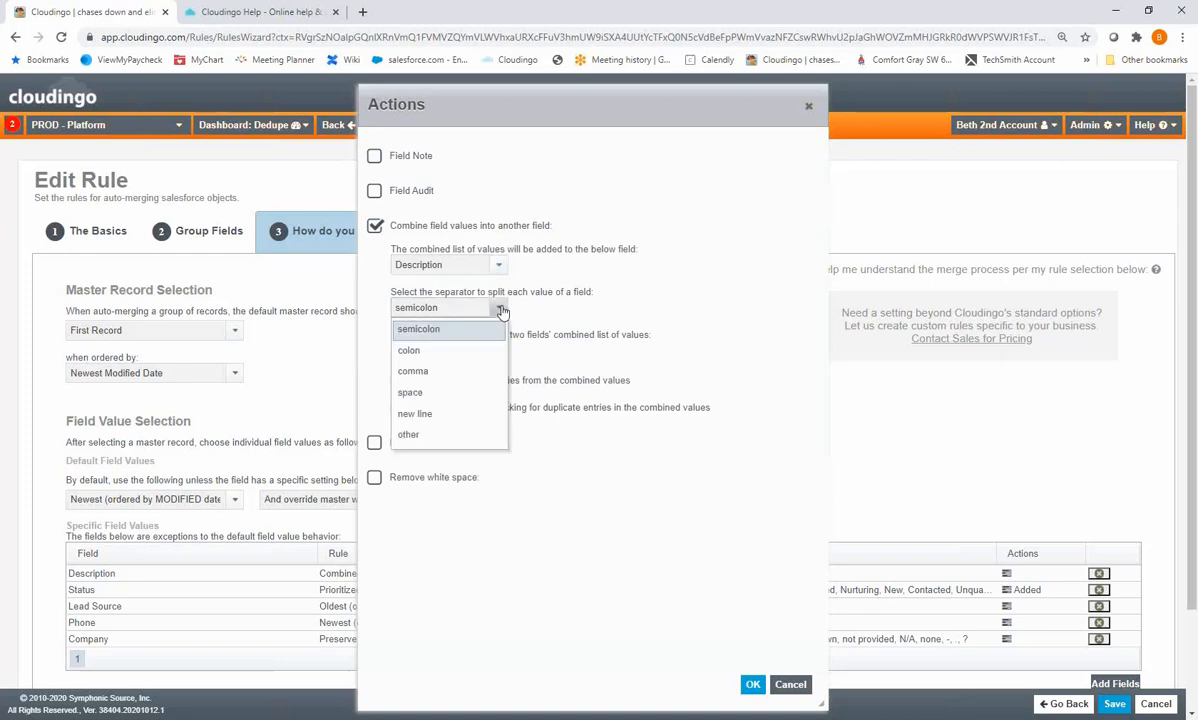
click(429, 377)
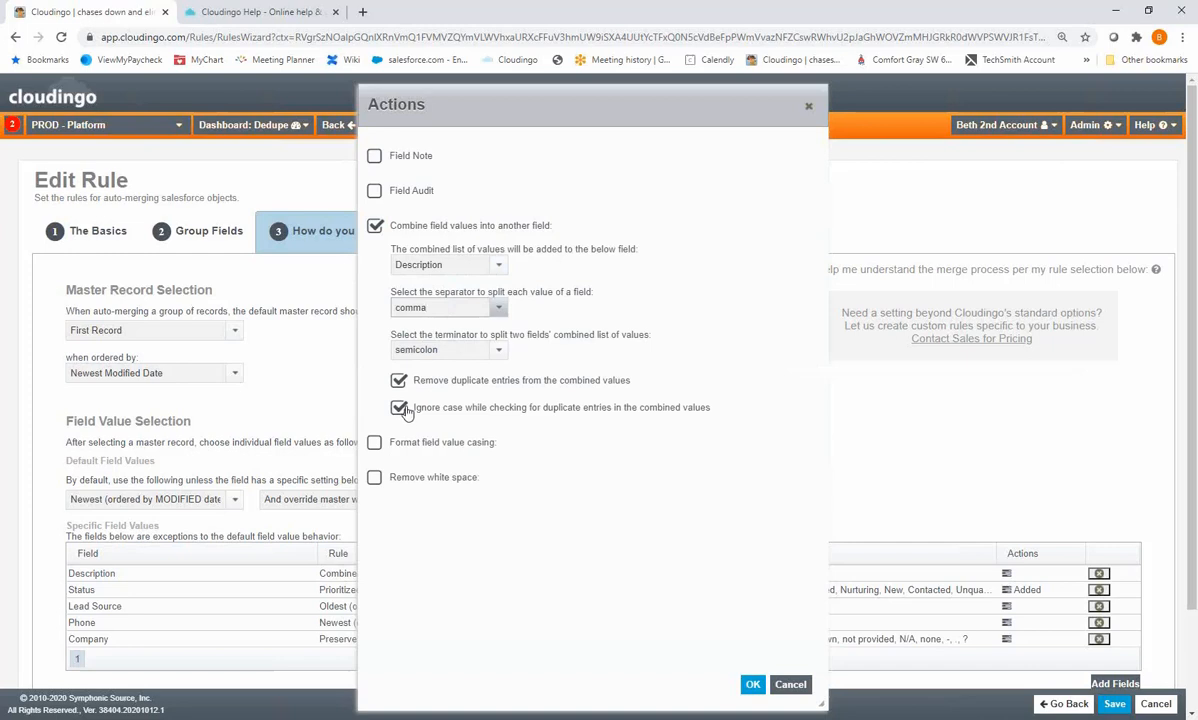
click(376, 226)
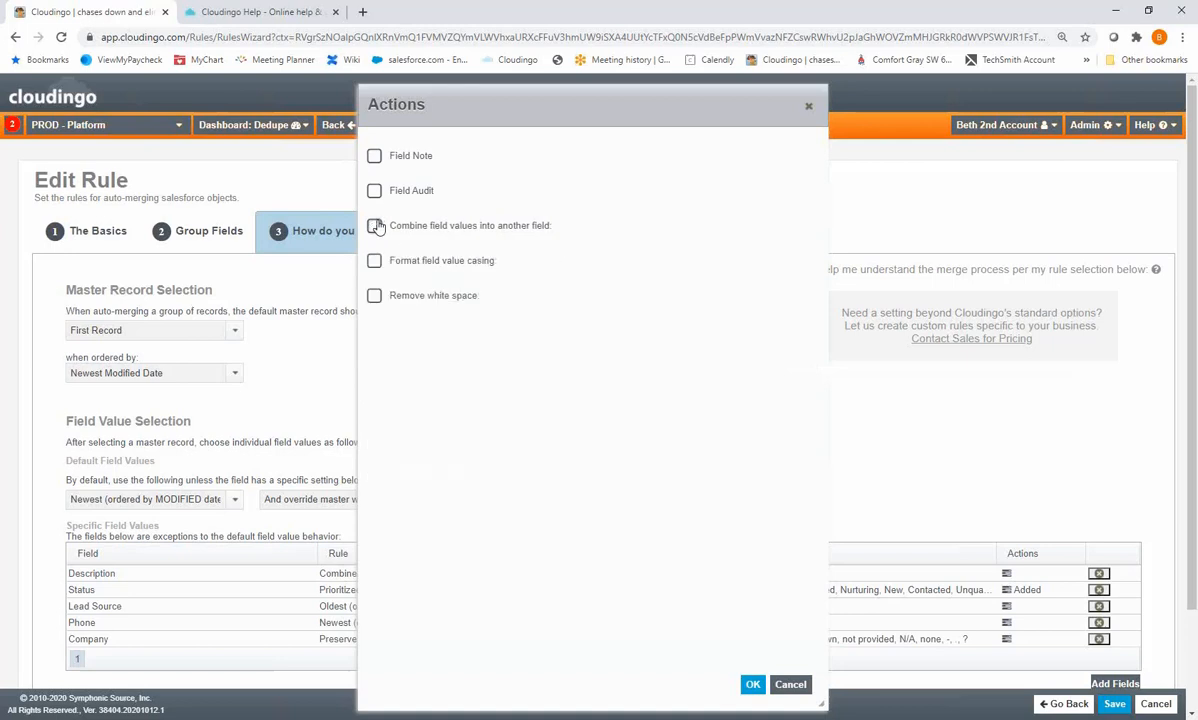
Try the Field Note action on the Phone field and apply Field Audit, Title Case formatting and white space removal
click(374, 157)
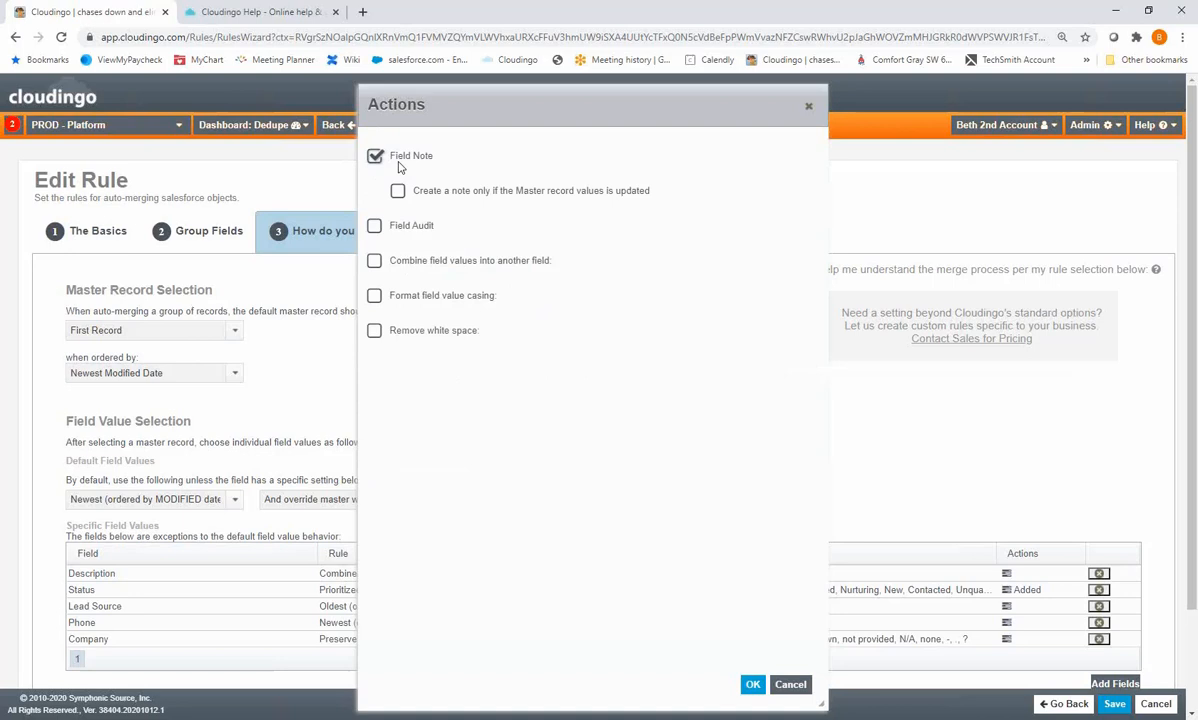
click(376, 157)
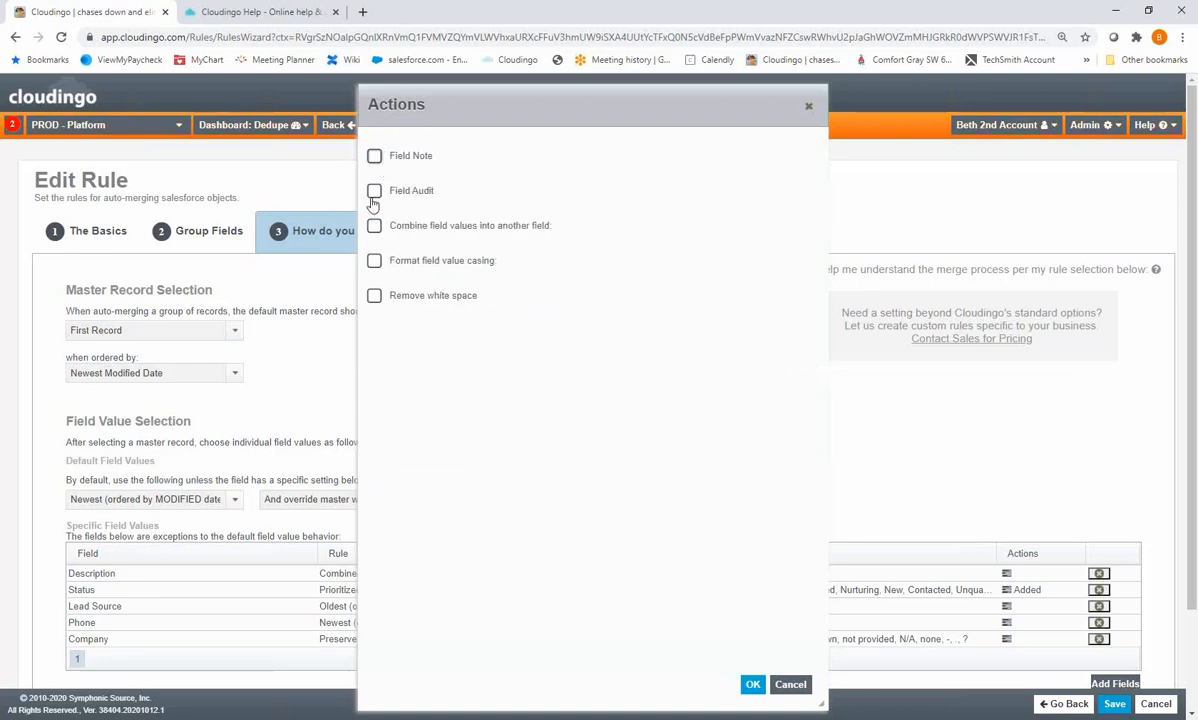
click(374, 191)
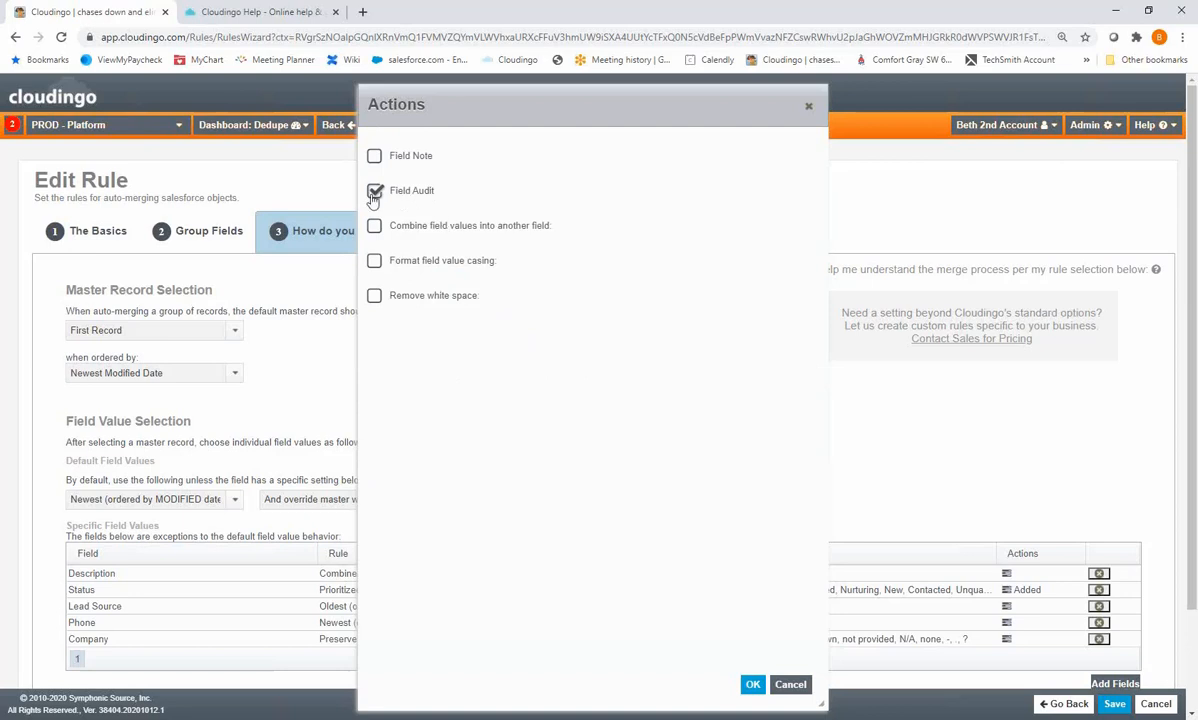
click(266, 128)
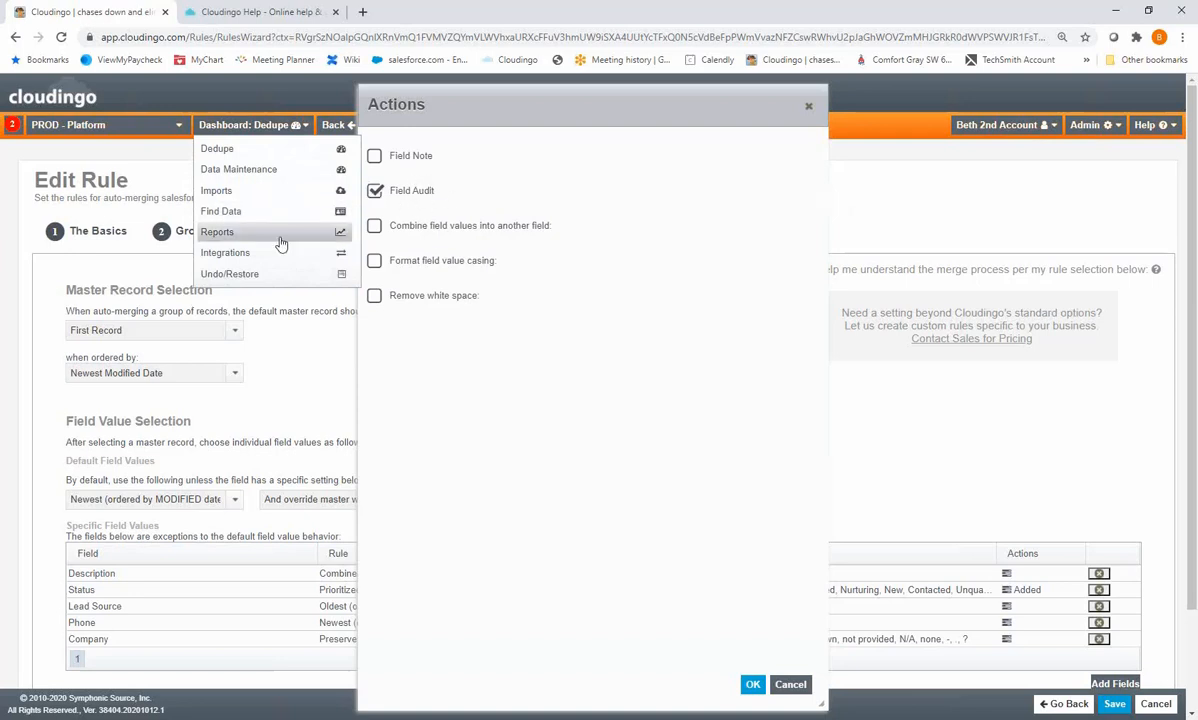
click(375, 296)
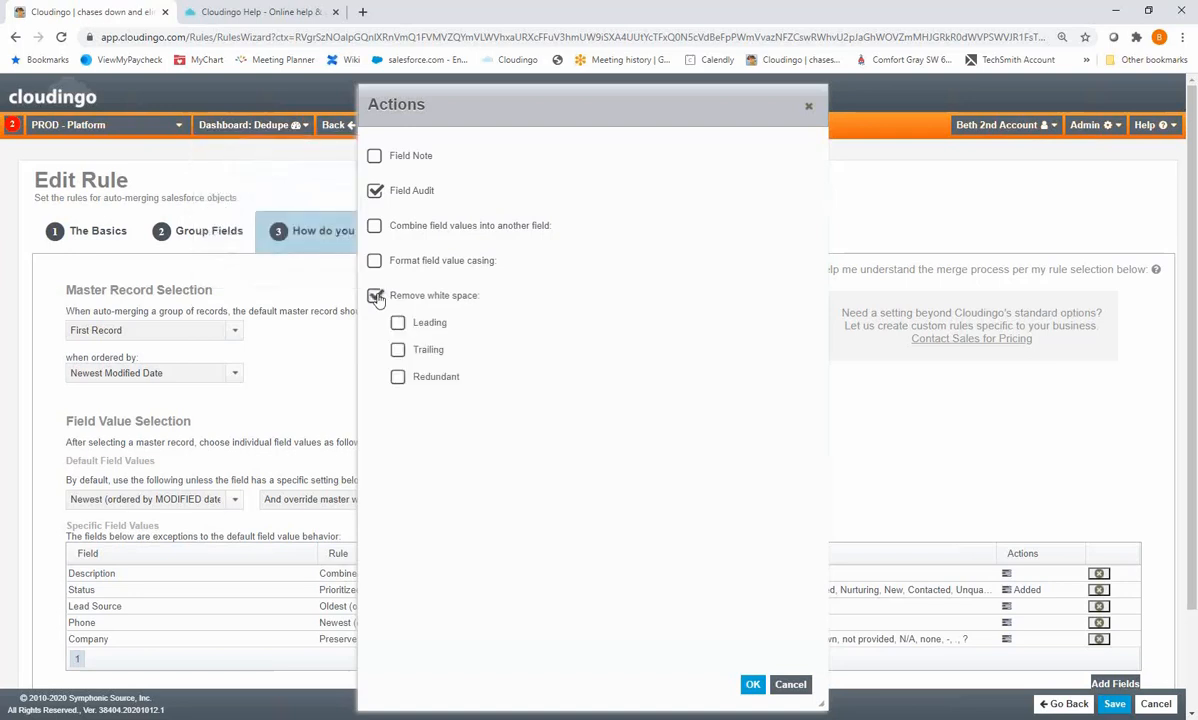
click(375, 261)
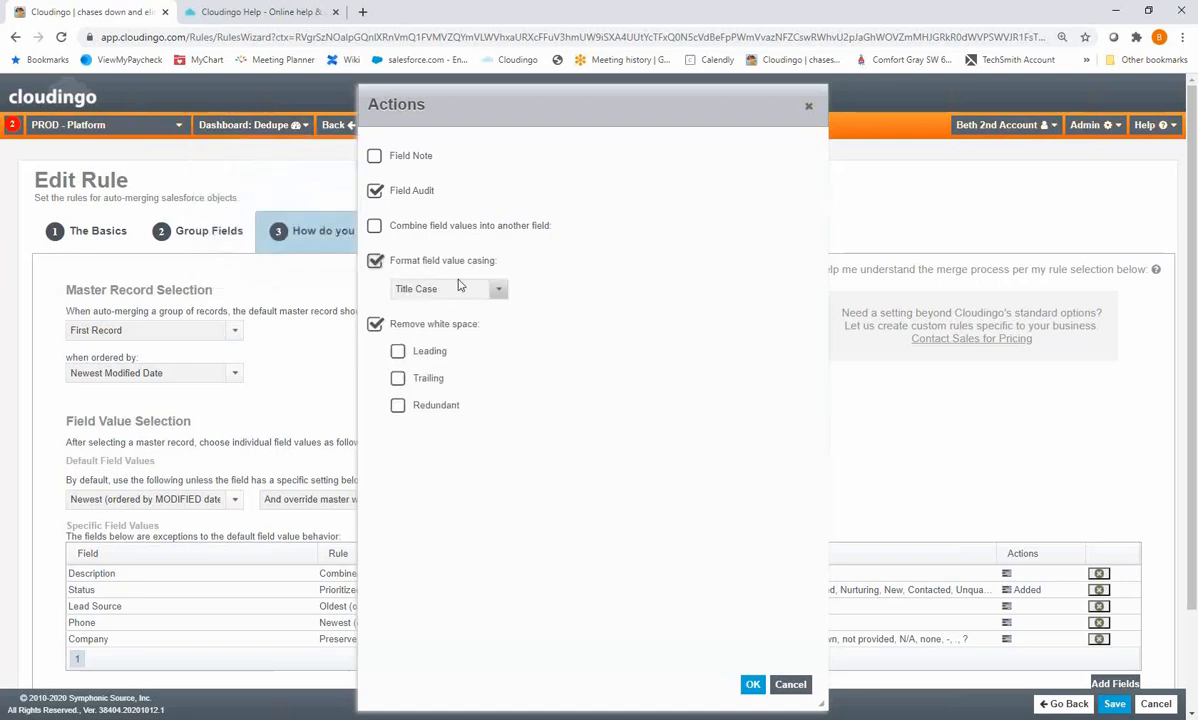
click(493, 290)
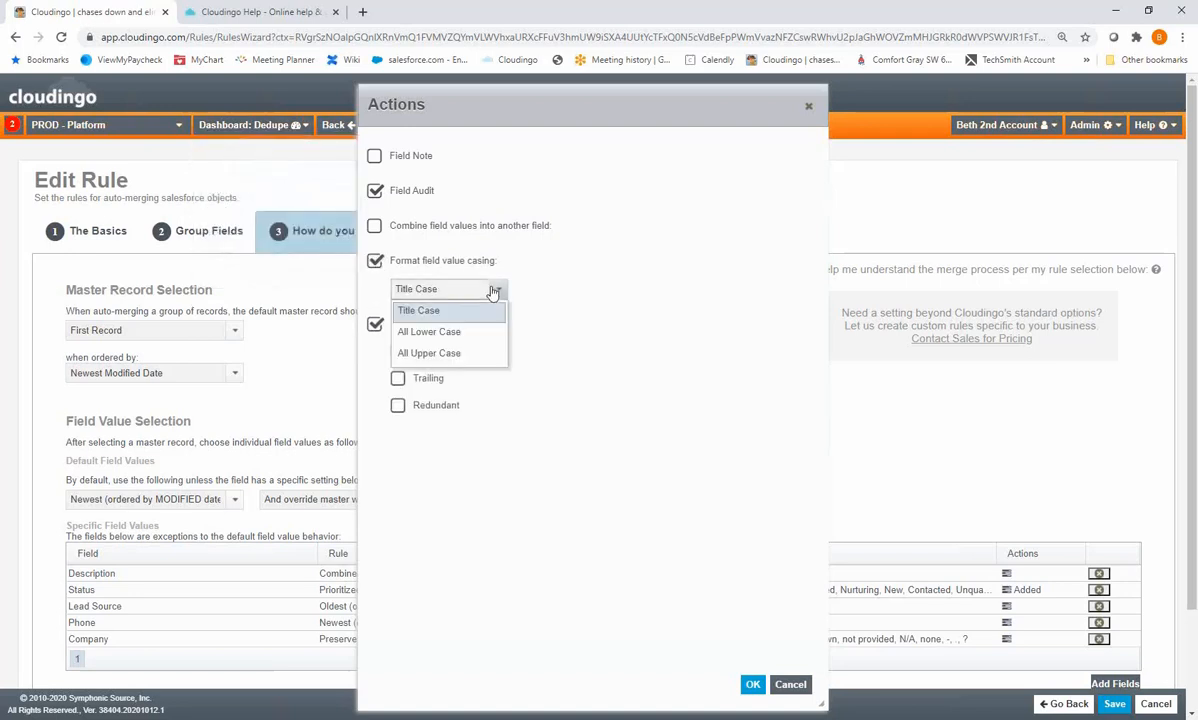
click(753, 684)
Review the ignore list of values for the Company field's Preserve Master Value rule
scroll(663, 497, down, 1)
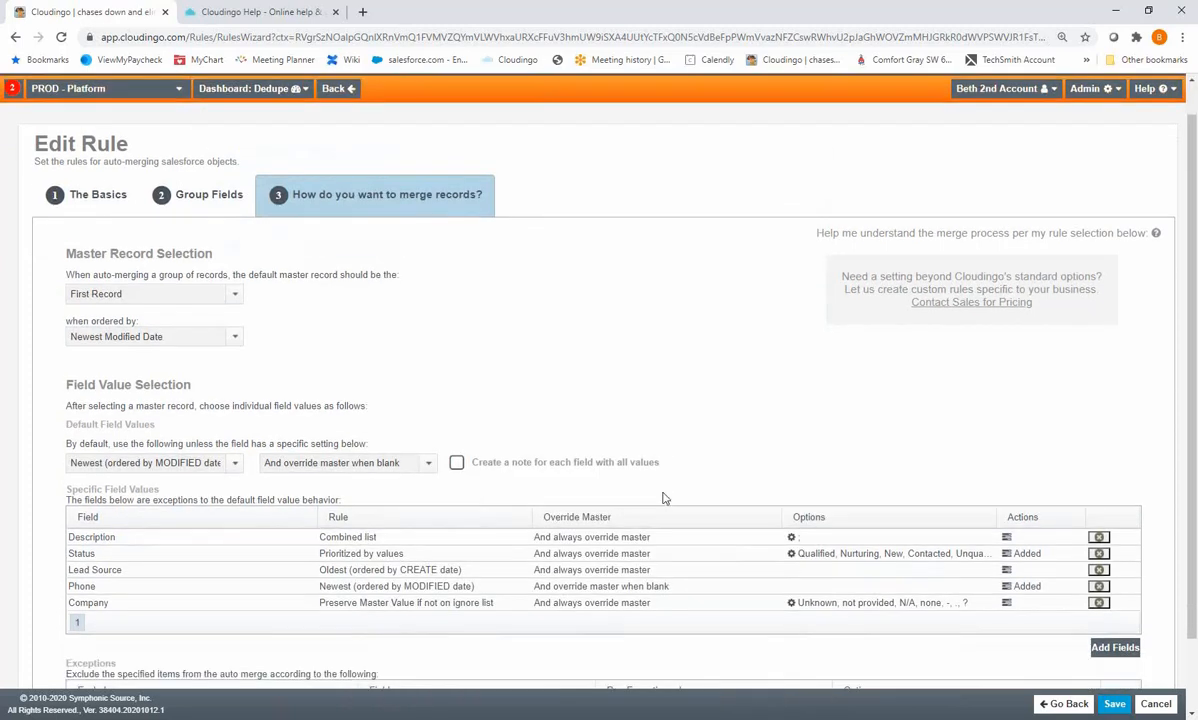
scroll(663, 497, down, 2)
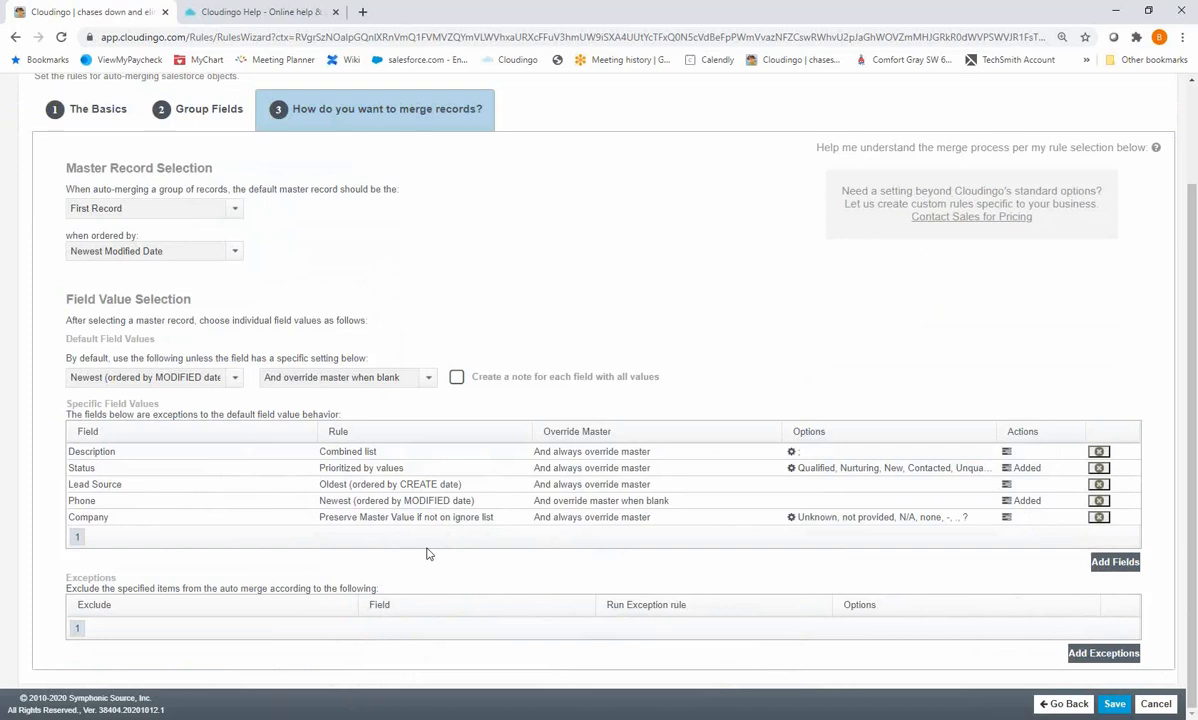
click(787, 517)
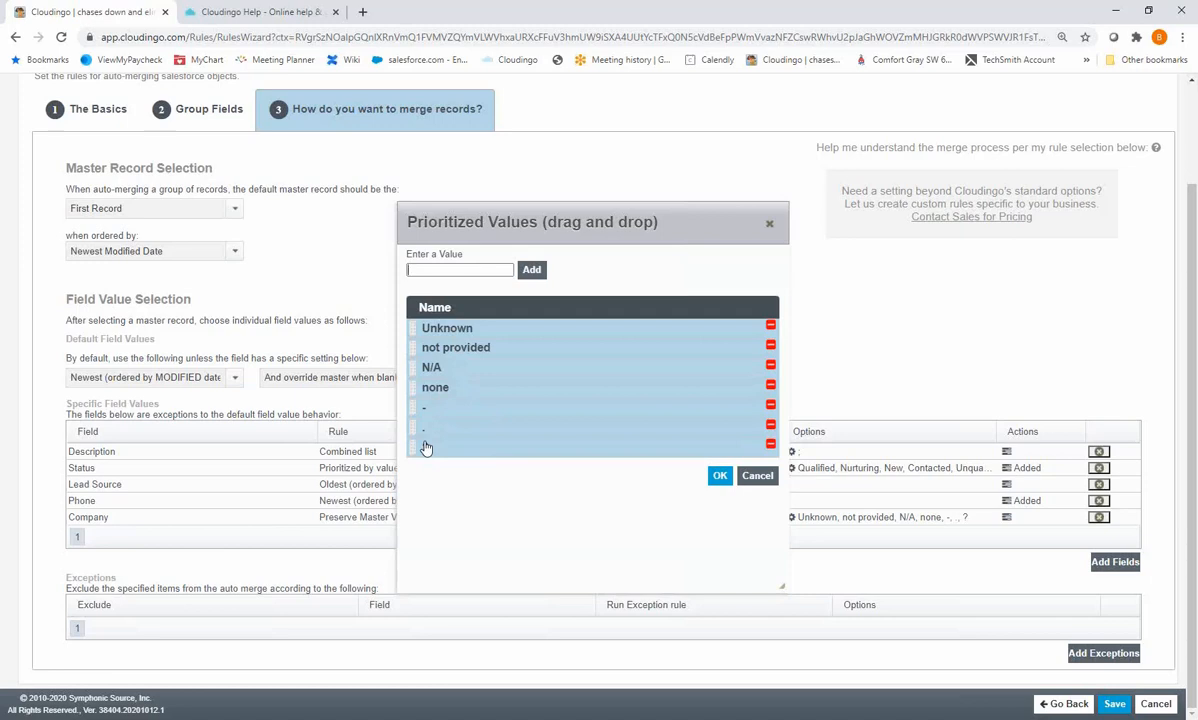
click(720, 477)
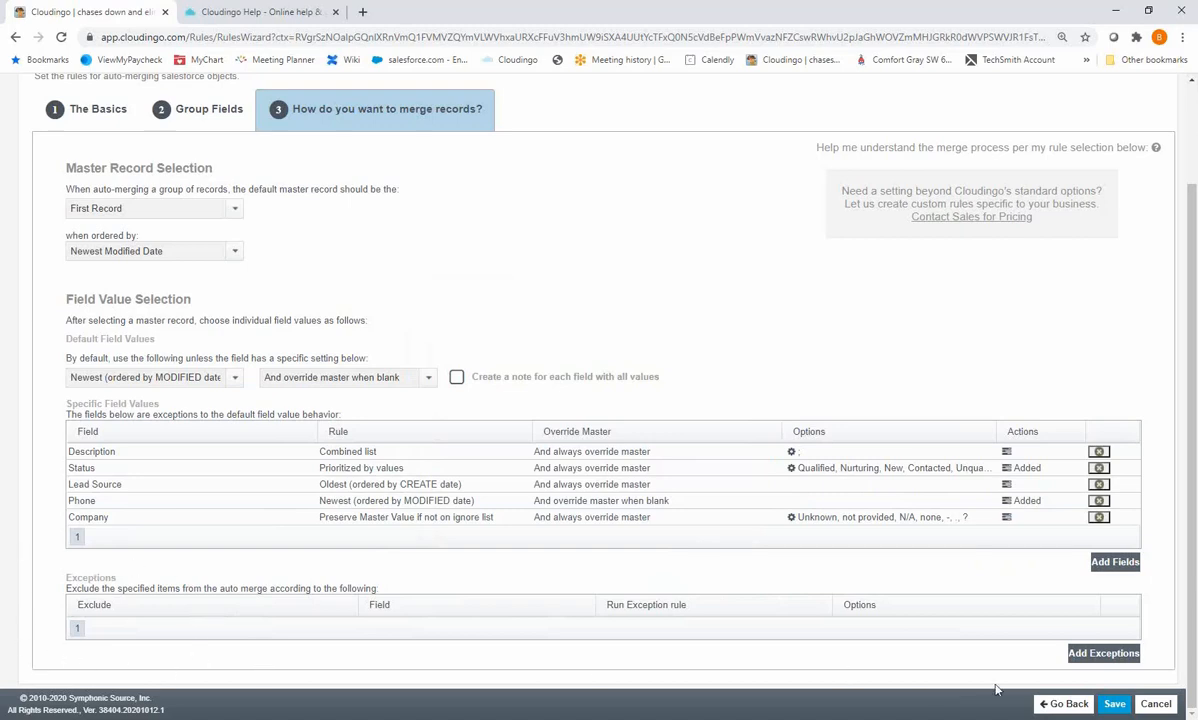
Cancel the rule edits and open the first duplicate group of the #3 Contacts (email + full name) filter from the dashboard
click(1148, 704)
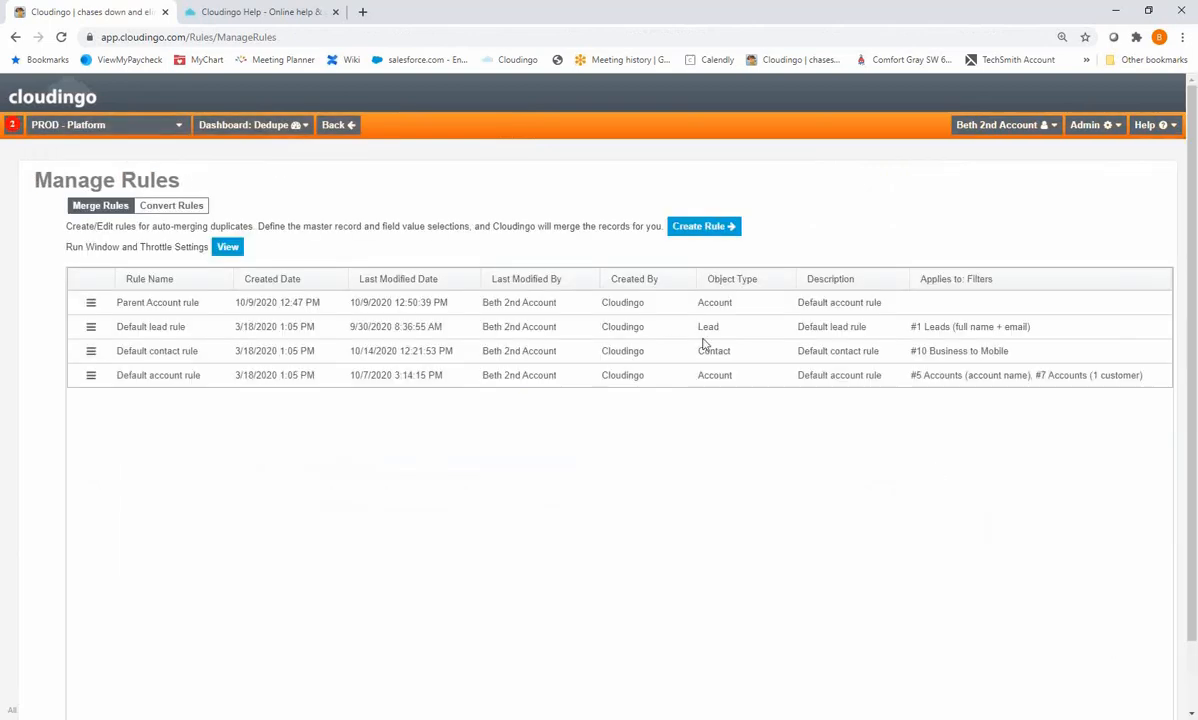
click(337, 126)
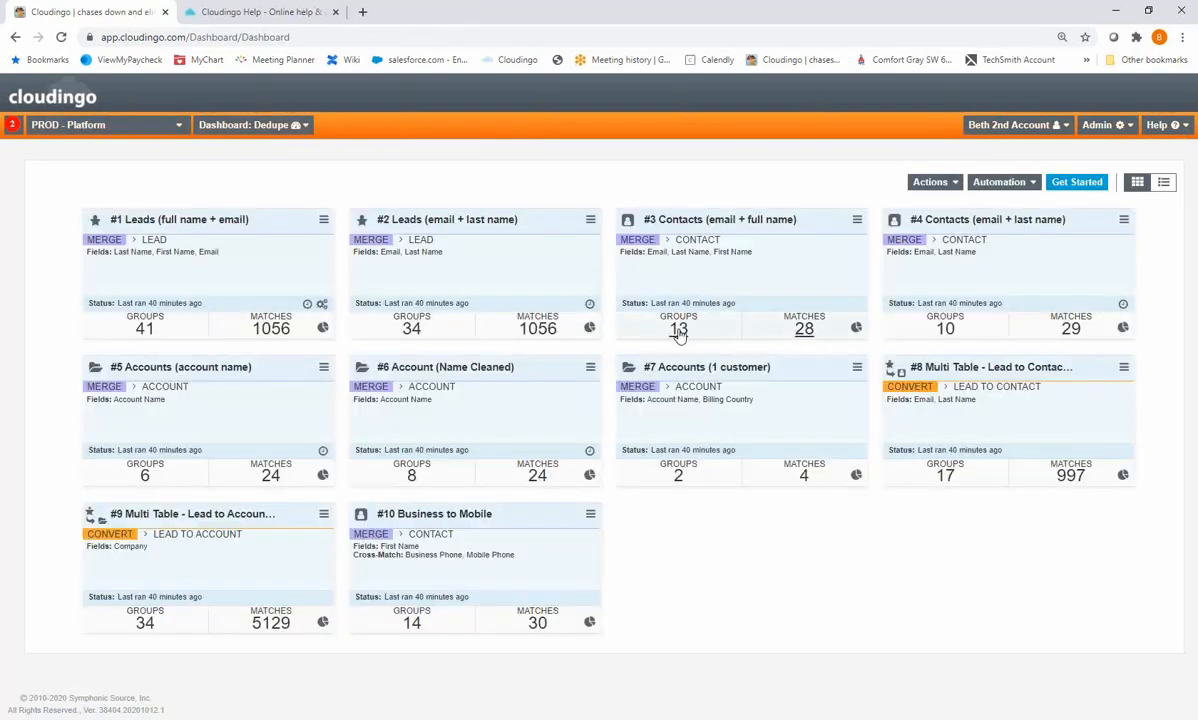
click(678, 330)
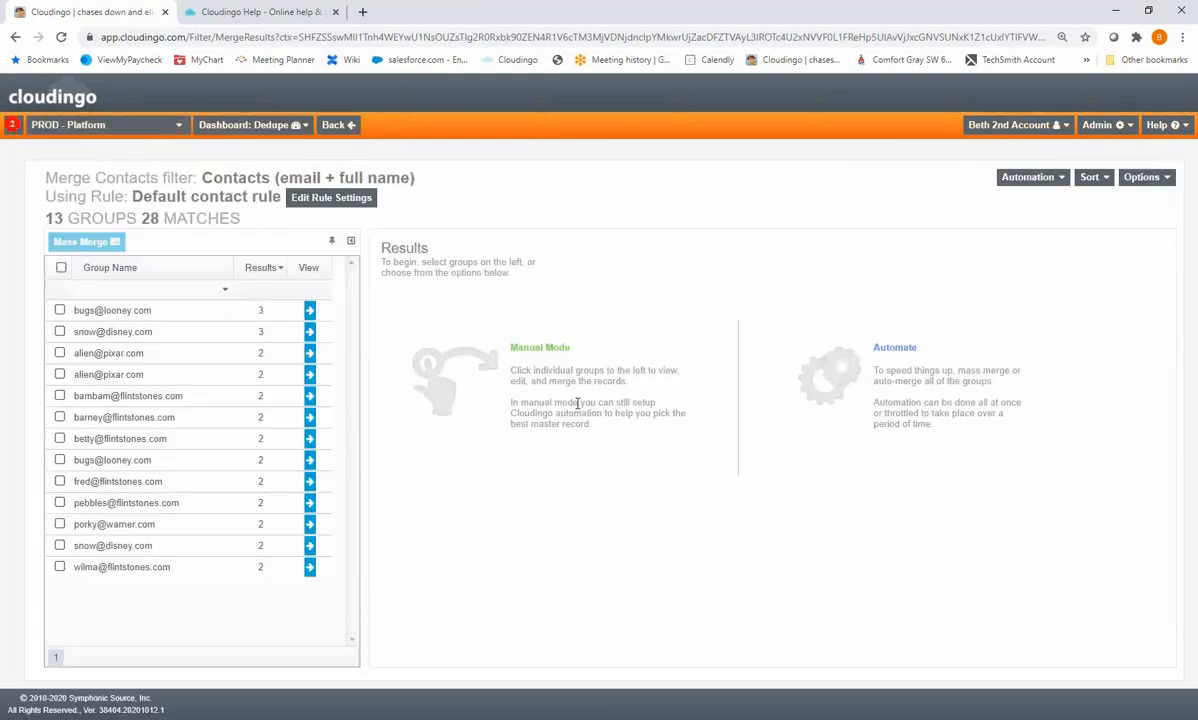
click(282, 308)
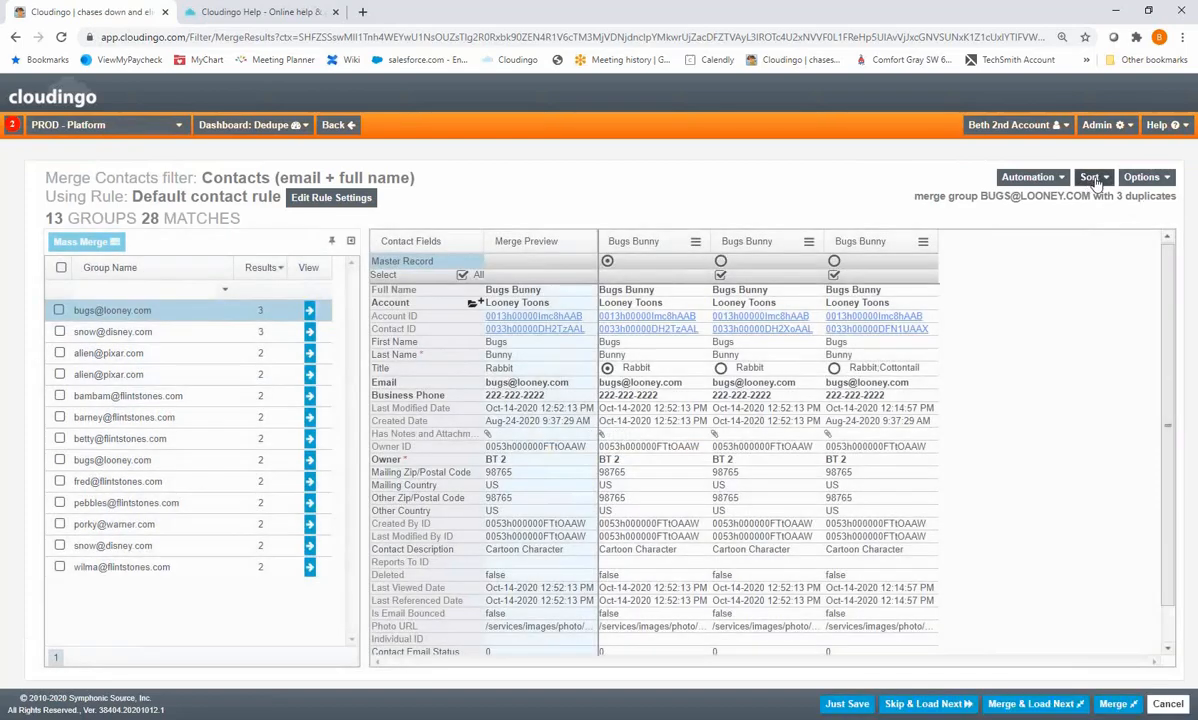
Turn off Collapse Empty Rows in the merge view options so that empty contact fields are shown
click(1146, 177)
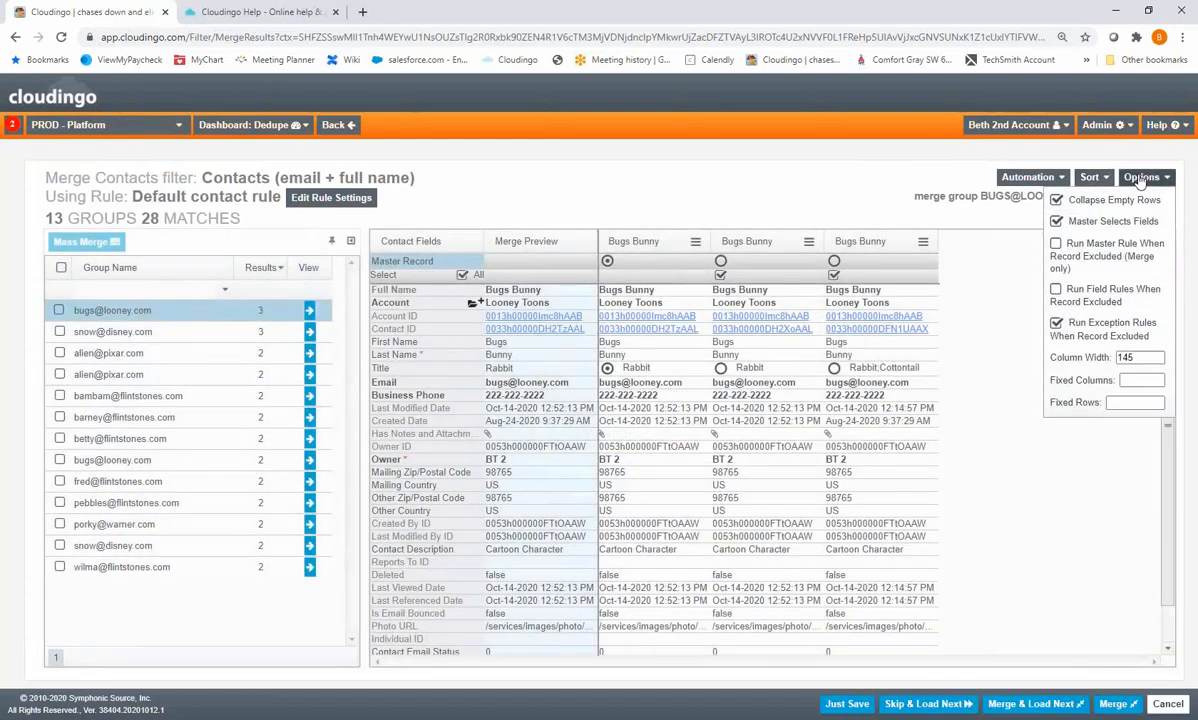
click(1057, 201)
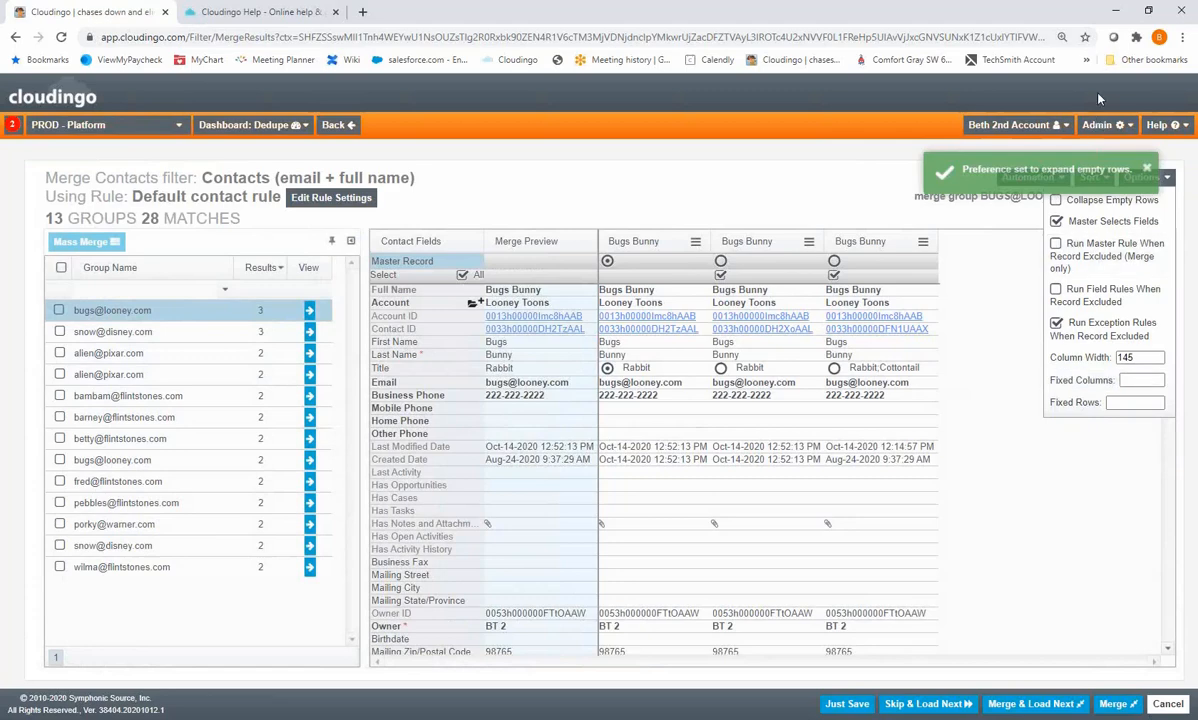
click(803, 165)
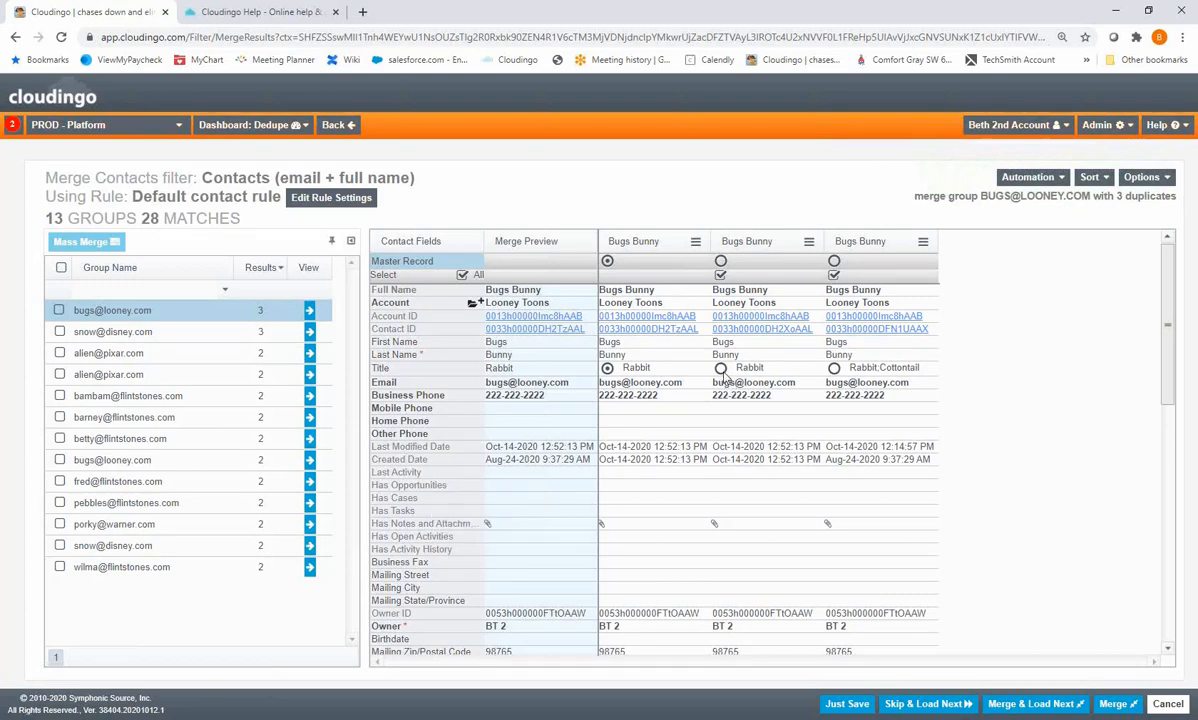
Merge the open group using the Rabbit;Cottontail title and an edited business phone, and load the next group
click(834, 368)
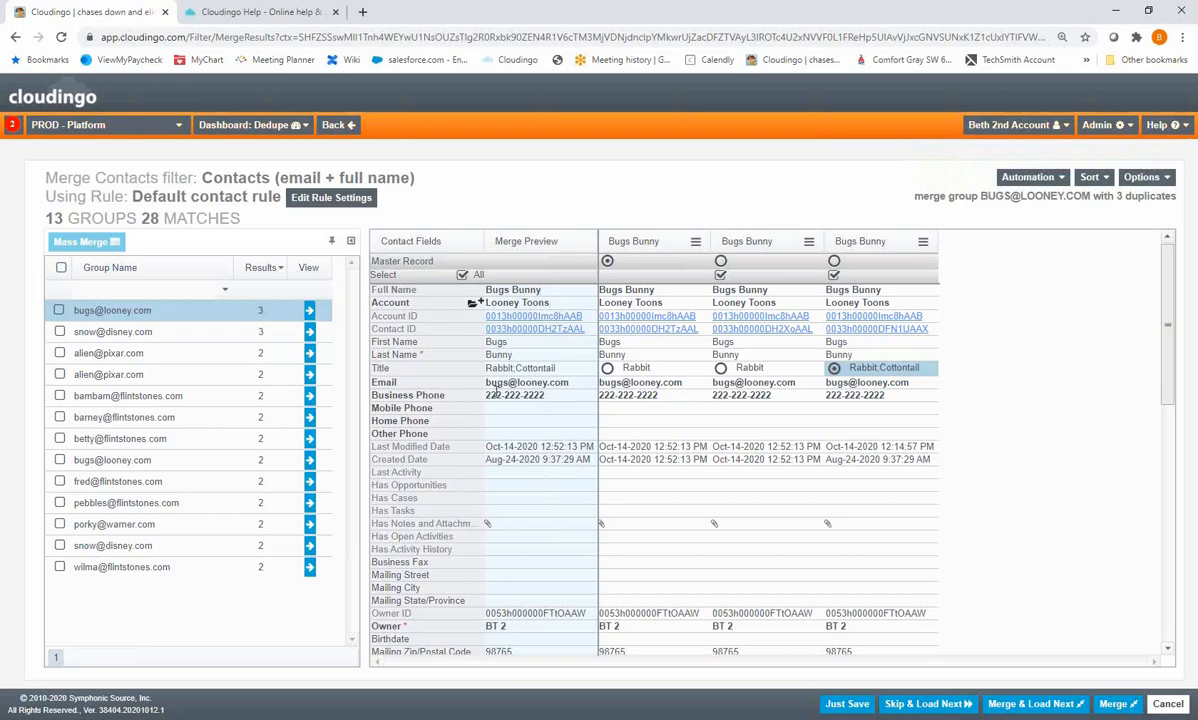
click(497, 395)
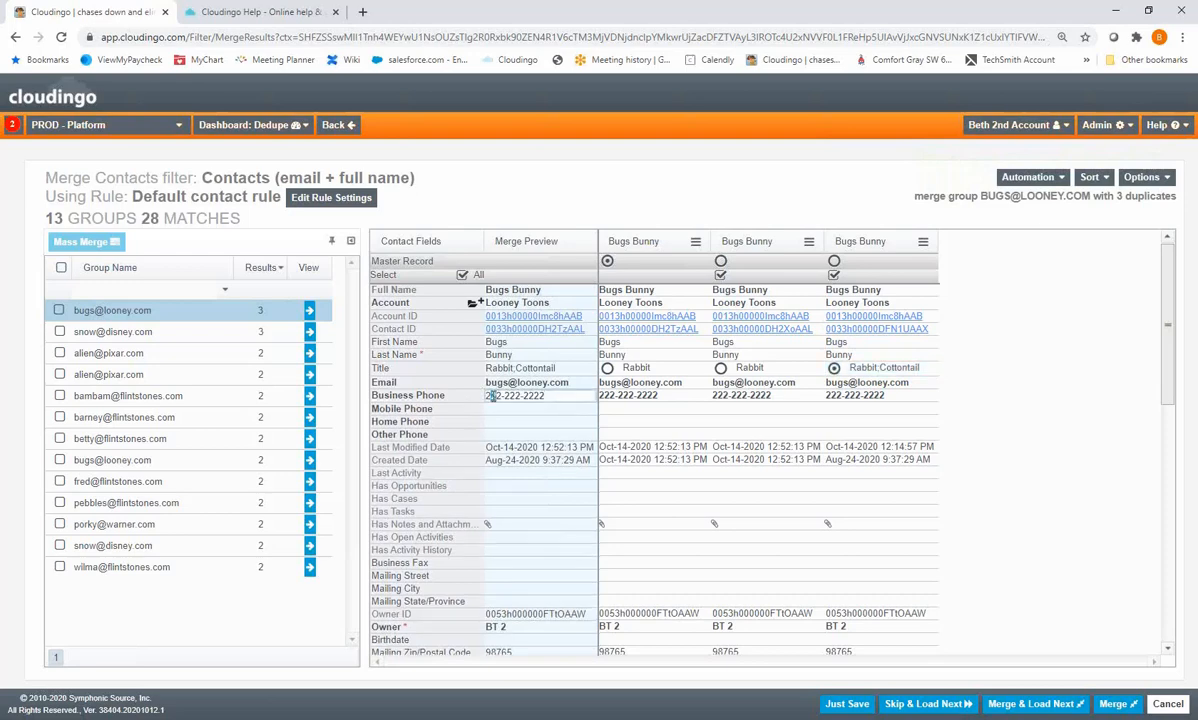
text(0)
click(1041, 704)
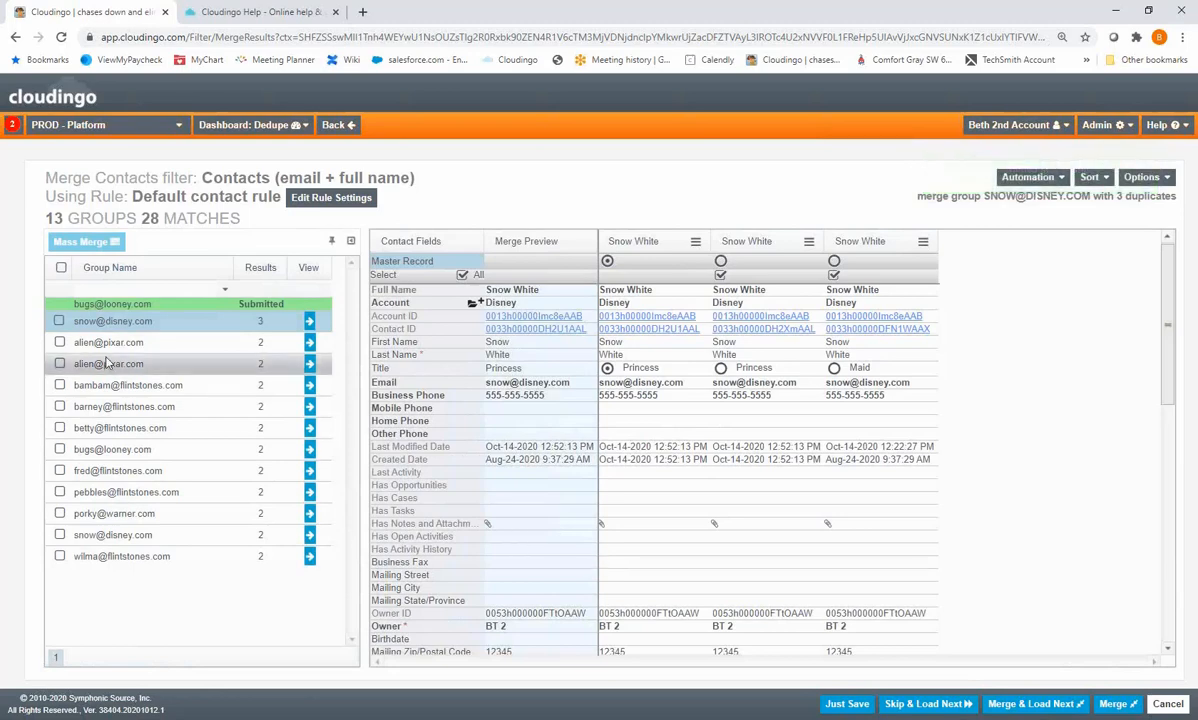
Select all remaining contact groups and mass merge them
click(61, 269)
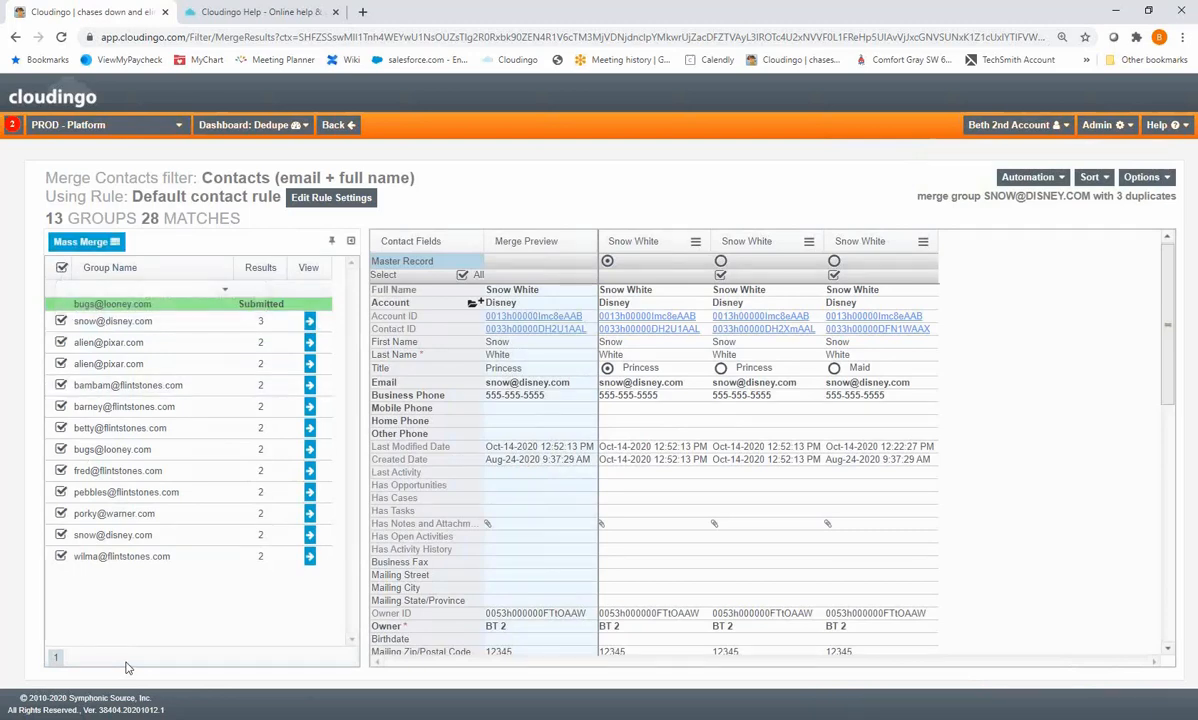
click(88, 246)
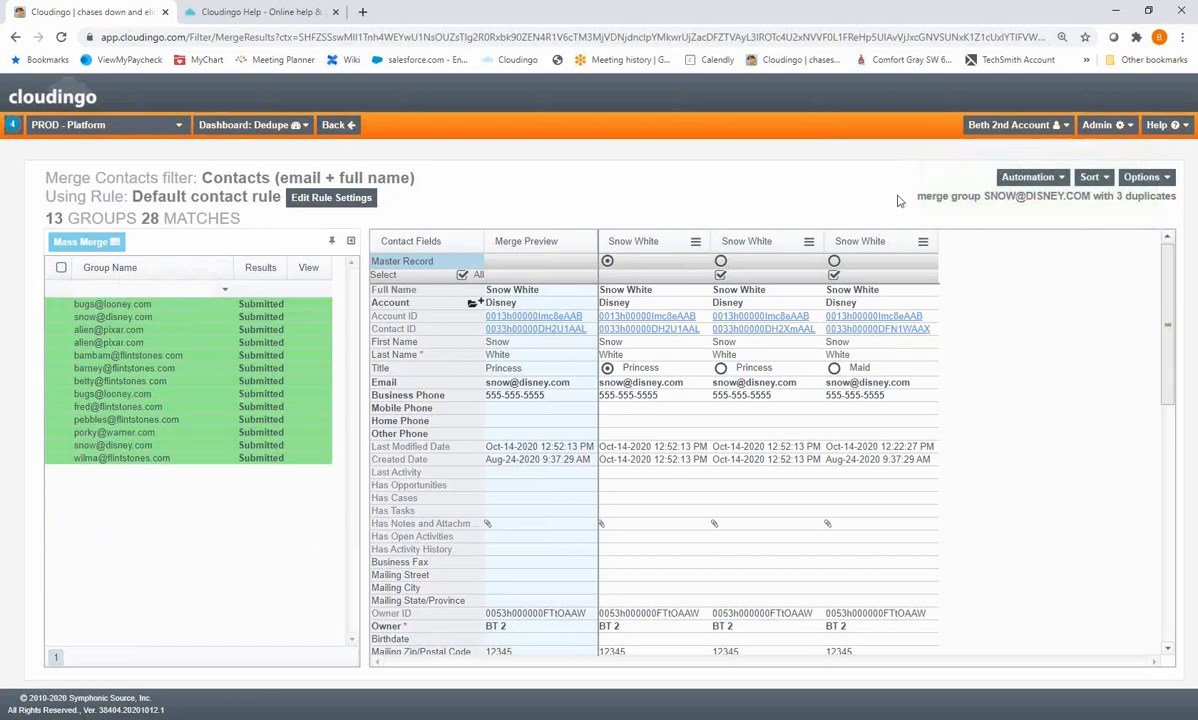
View the contact filter's automation options, return to the Dedupe dashboard and check the schedule indicators on the lead filters
click(1033, 181)
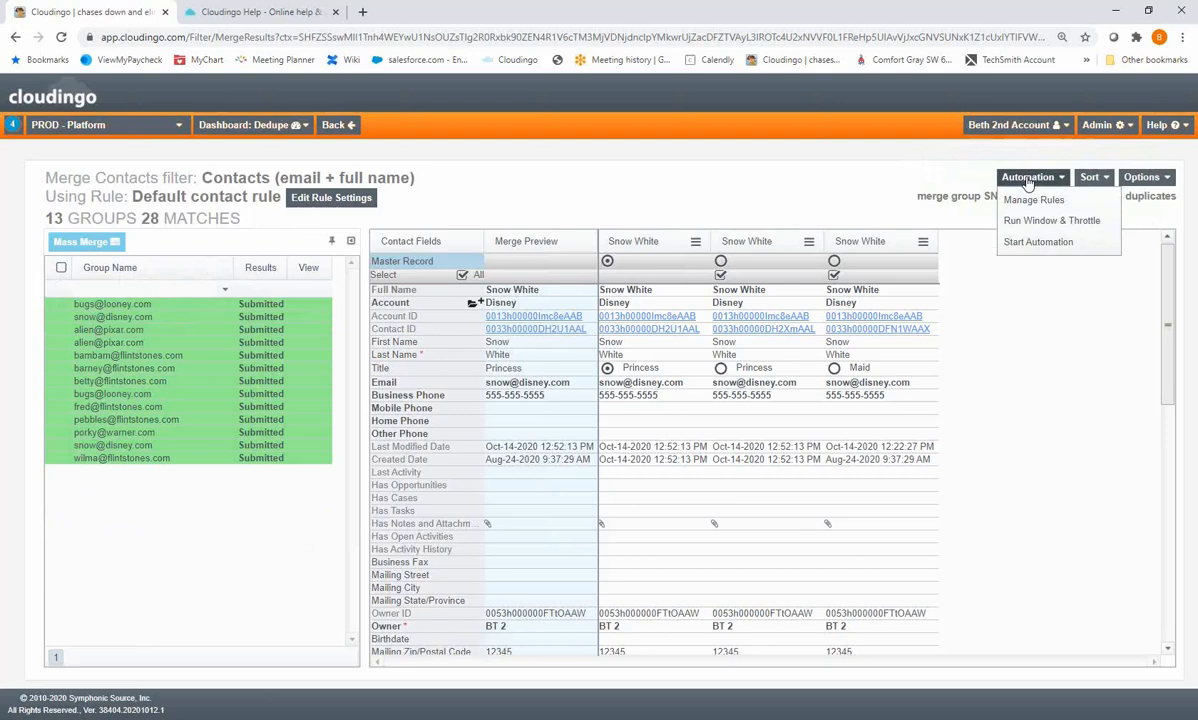
click(338, 125)
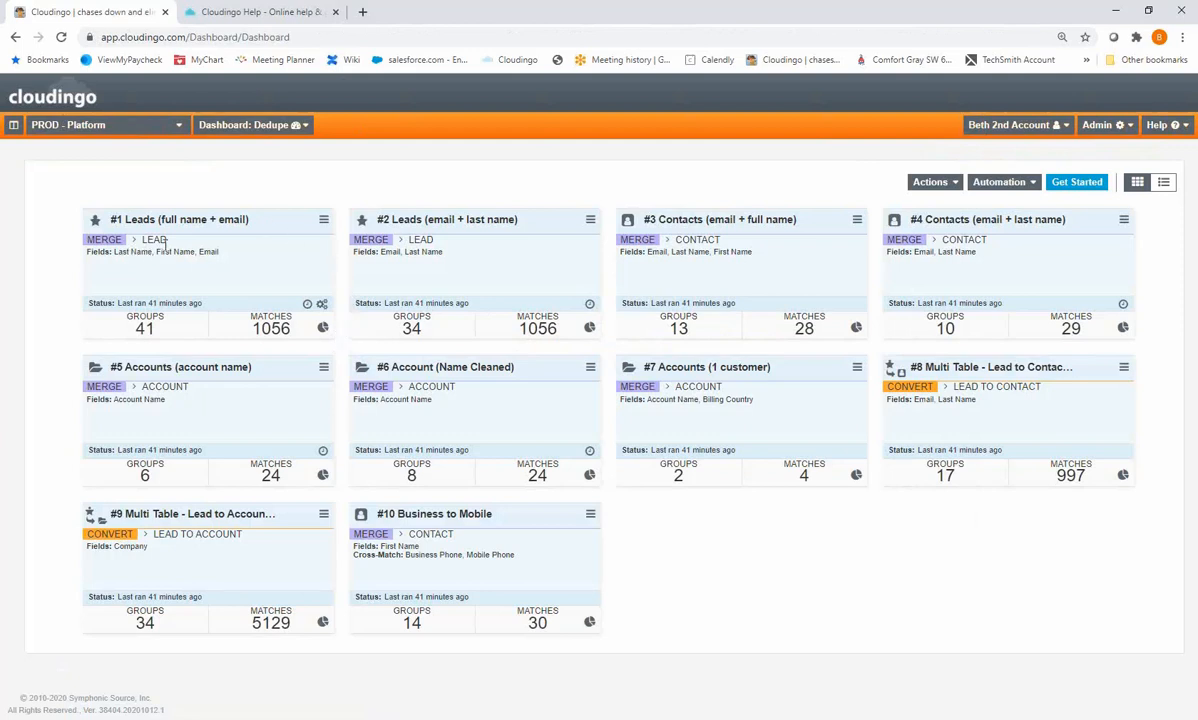
mouse_move(322, 306)
mouse_move(589, 309)
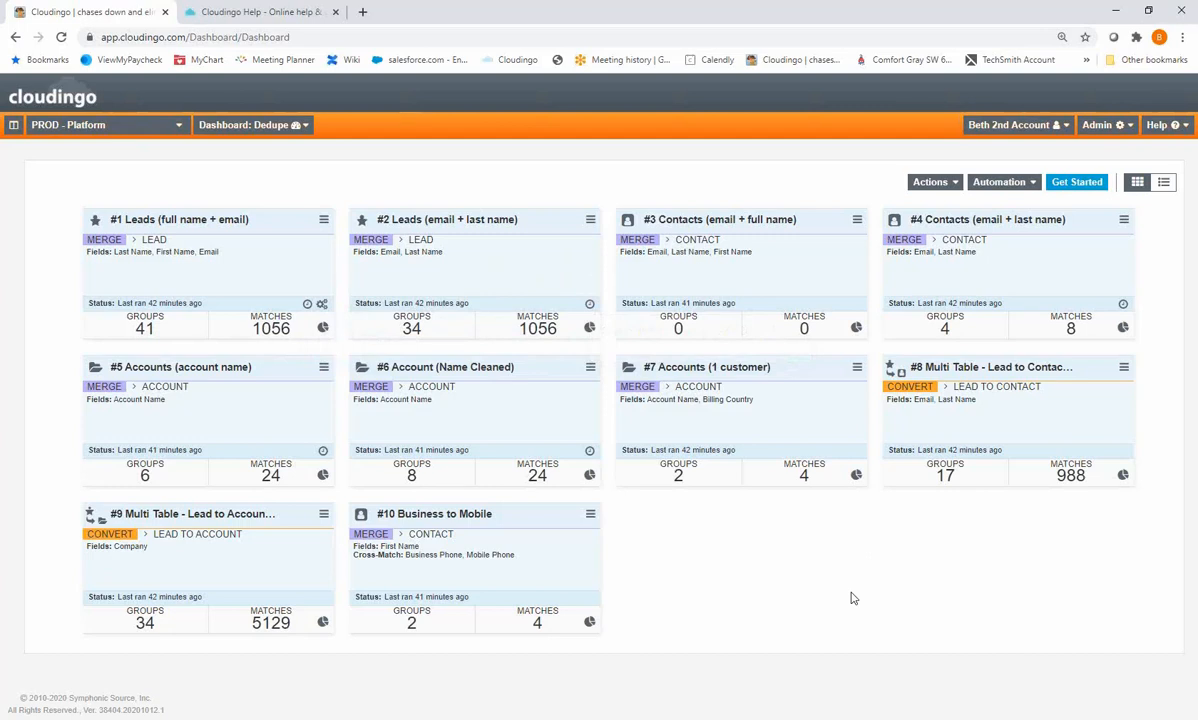
Switch to the Data Maintenance dashboard and view the actions available for maintenance jobs
click(218, 130)
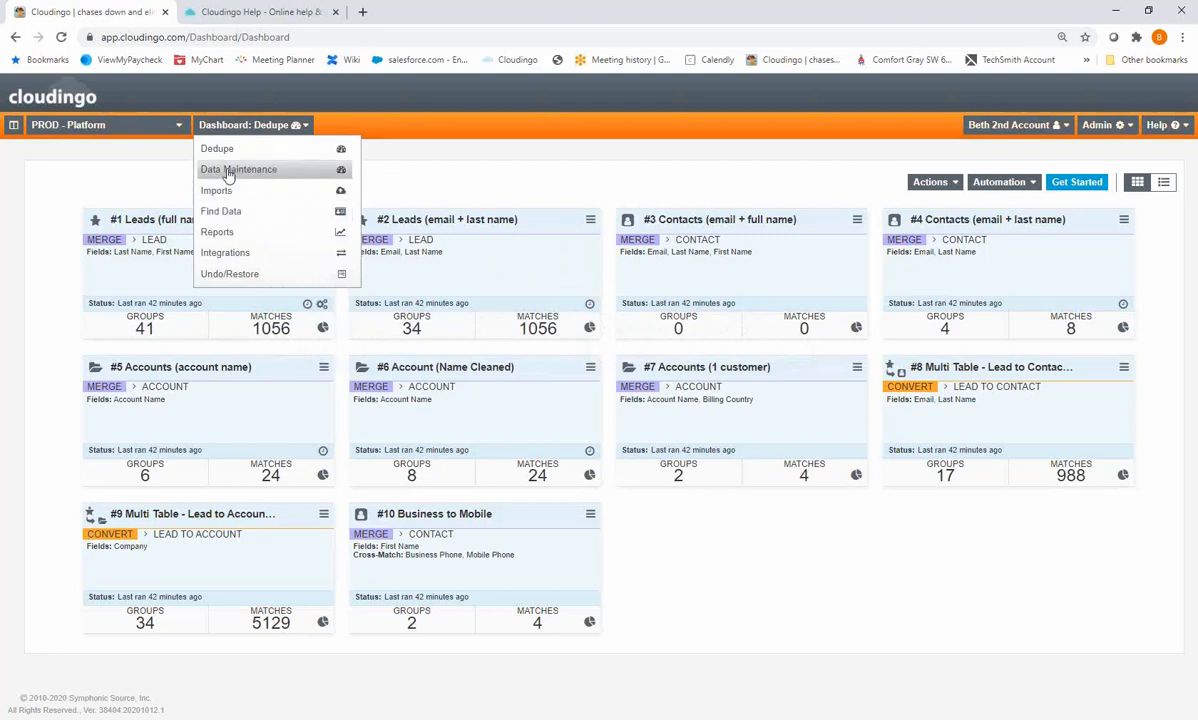
click(228, 171)
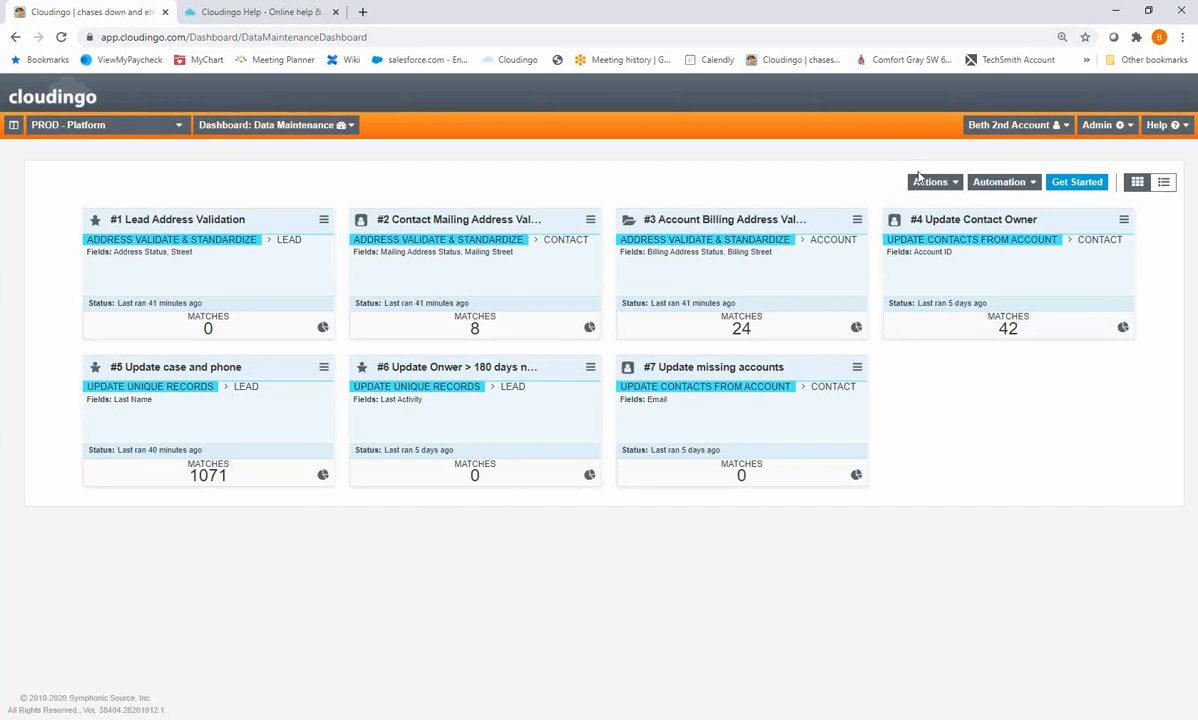
click(928, 184)
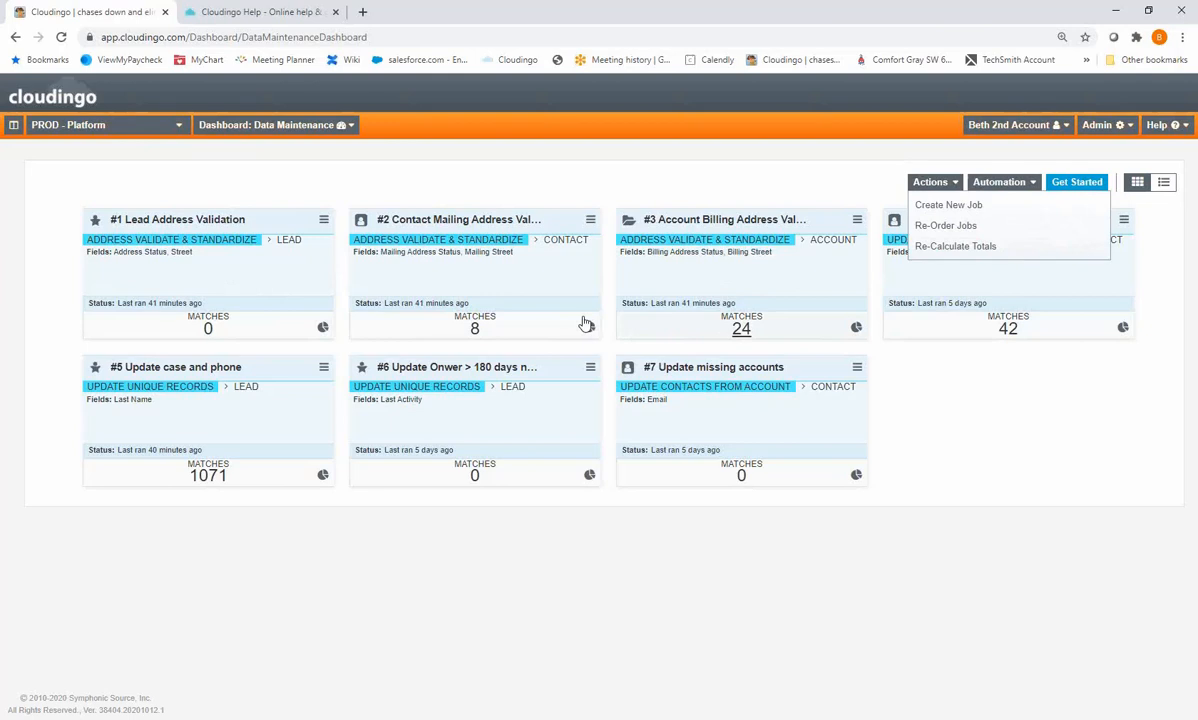
click(951, 430)
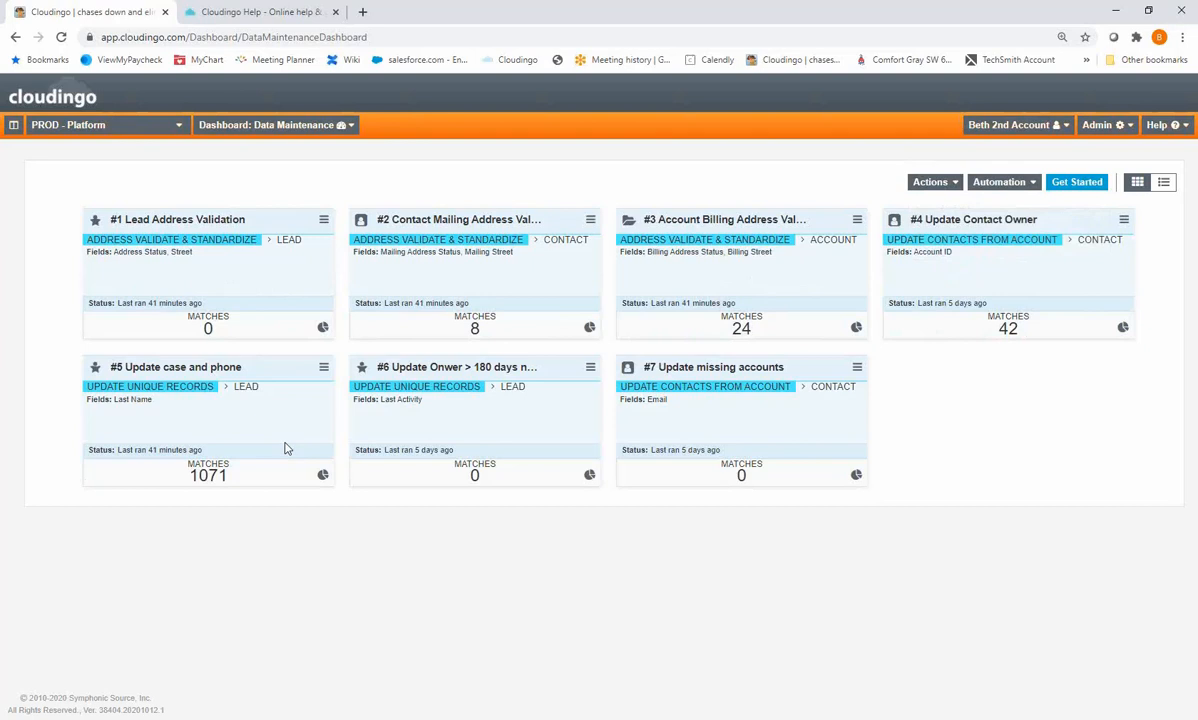
Open the #5 Update case and phone job for editing and review the Phone field's transform options in its lead fields to update
click(323, 369)
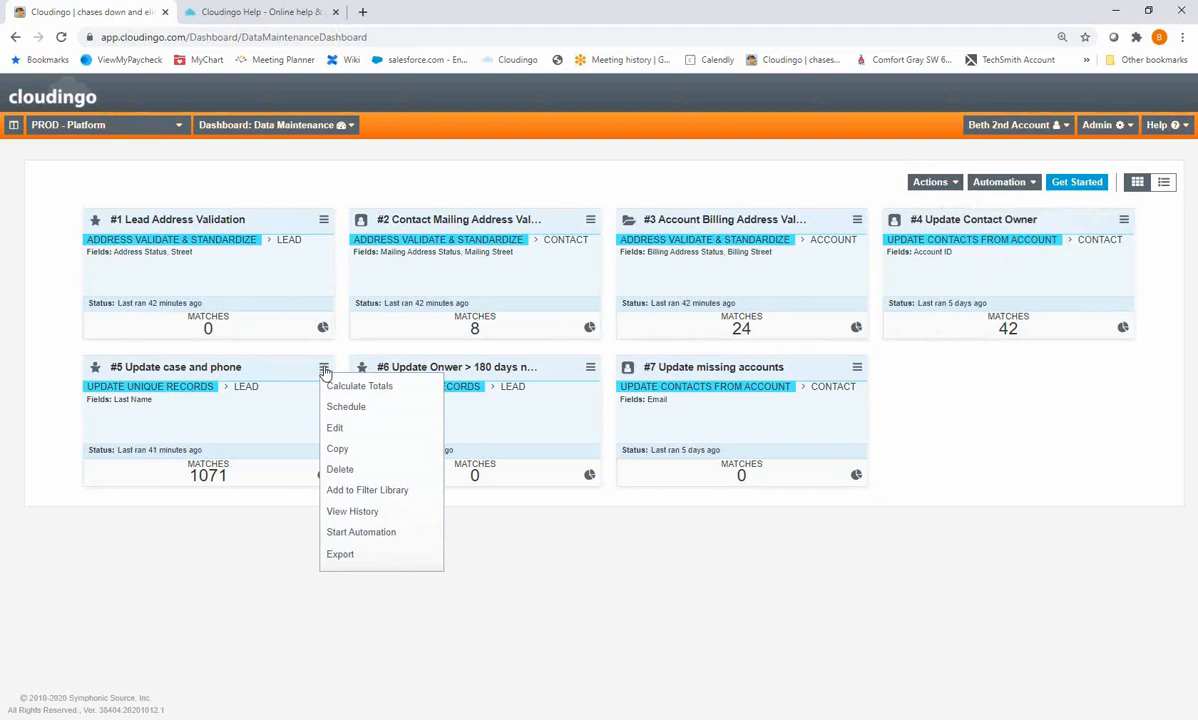
click(335, 432)
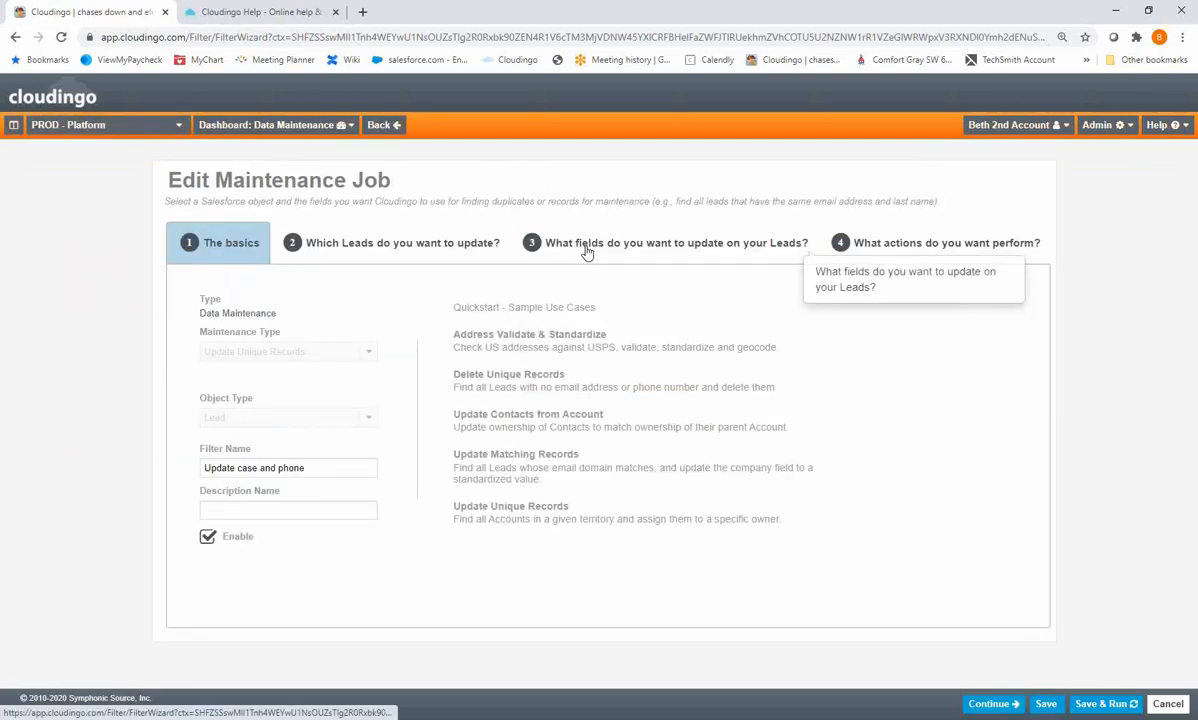
click(588, 250)
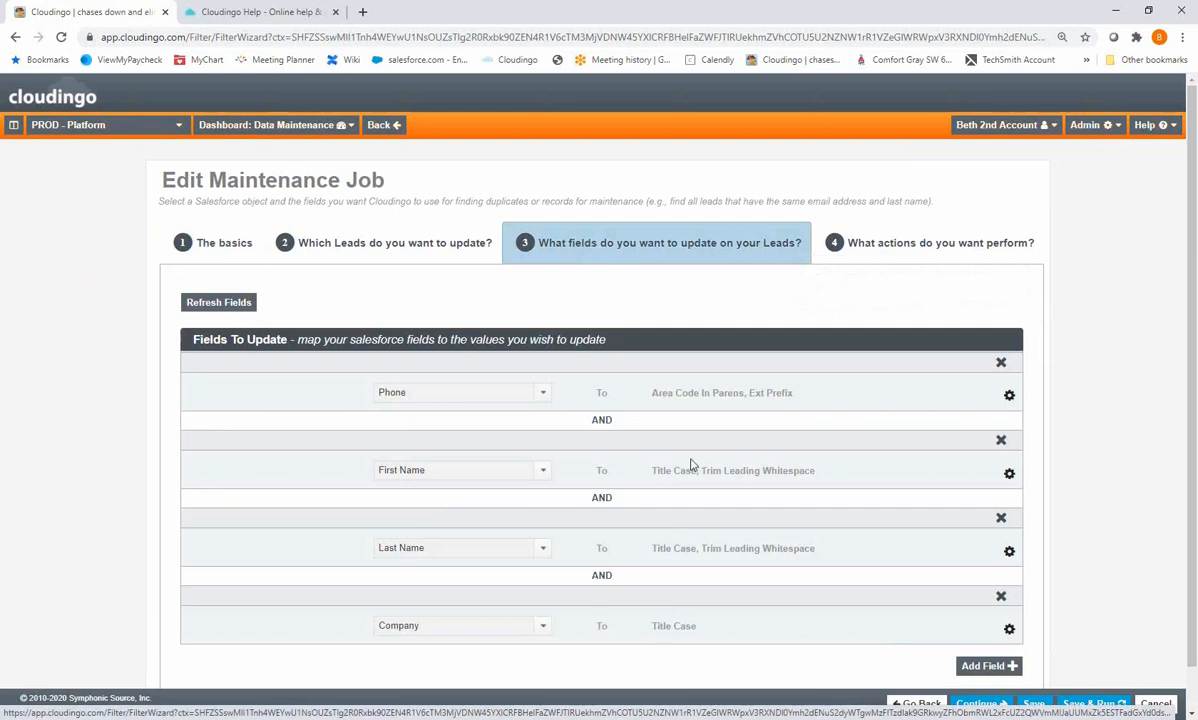
click(1009, 396)
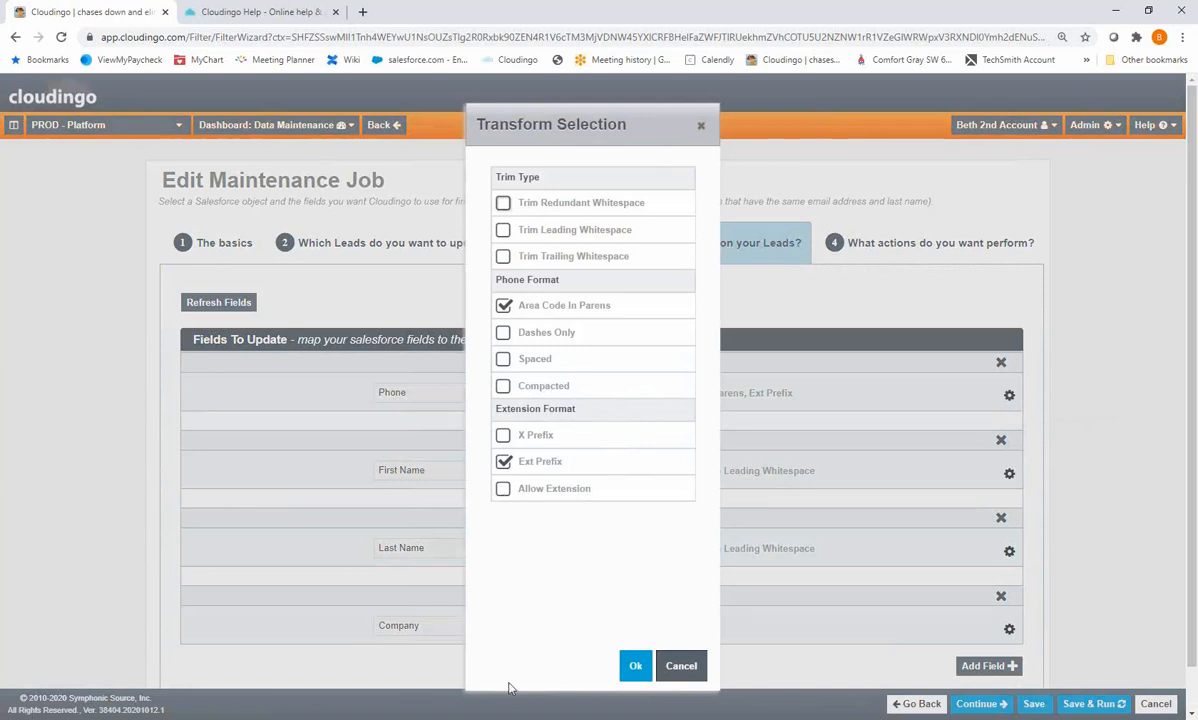
click(633, 669)
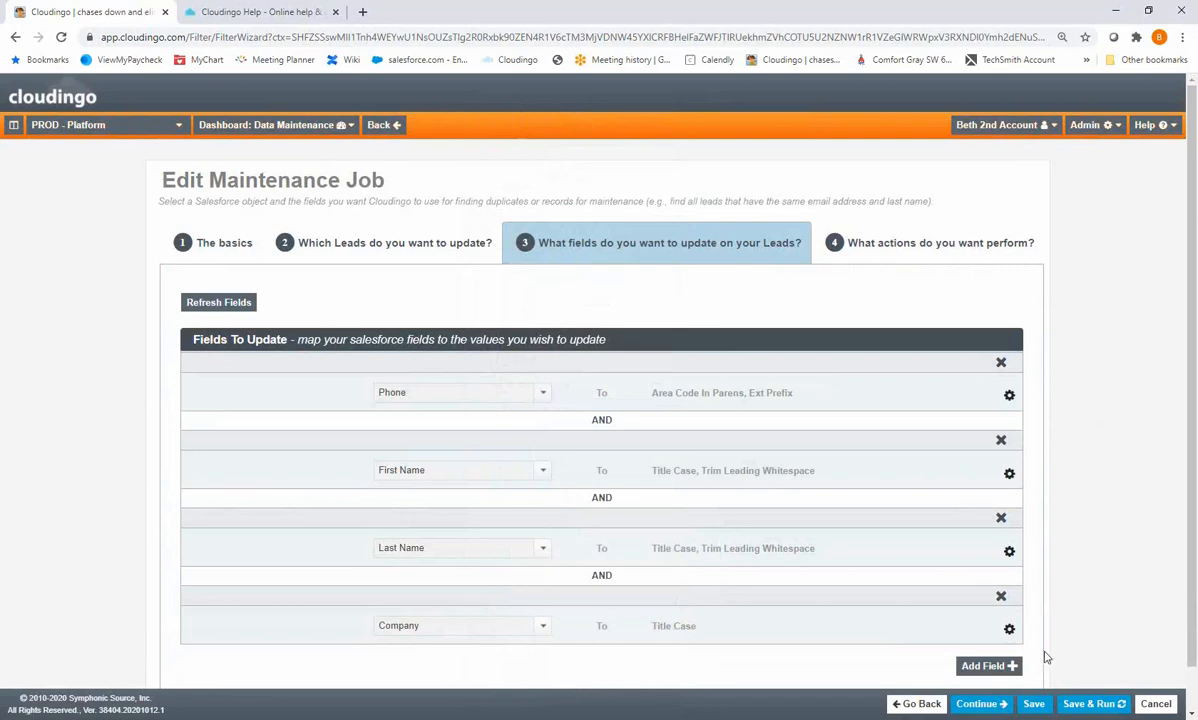
Add a blank field row to the job's fields to update and return to the Data Maintenance dashboard without saving
click(968, 665)
scroll(964, 656, down, 2)
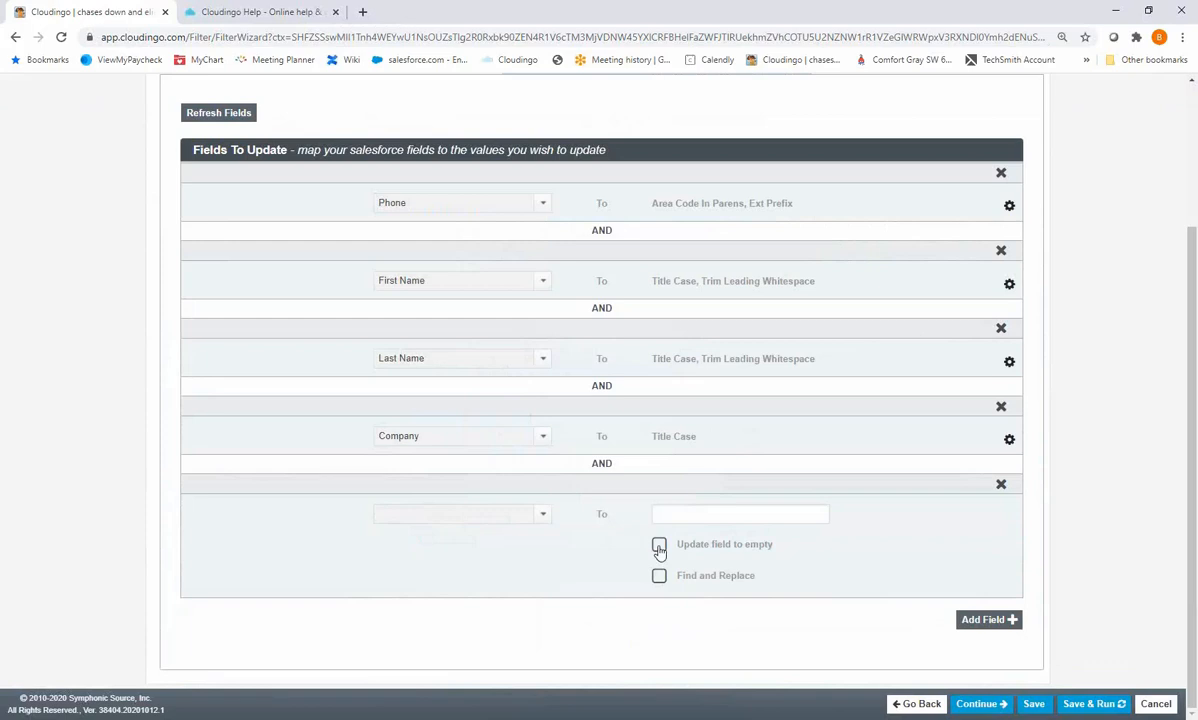
scroll(560, 468, up, 2)
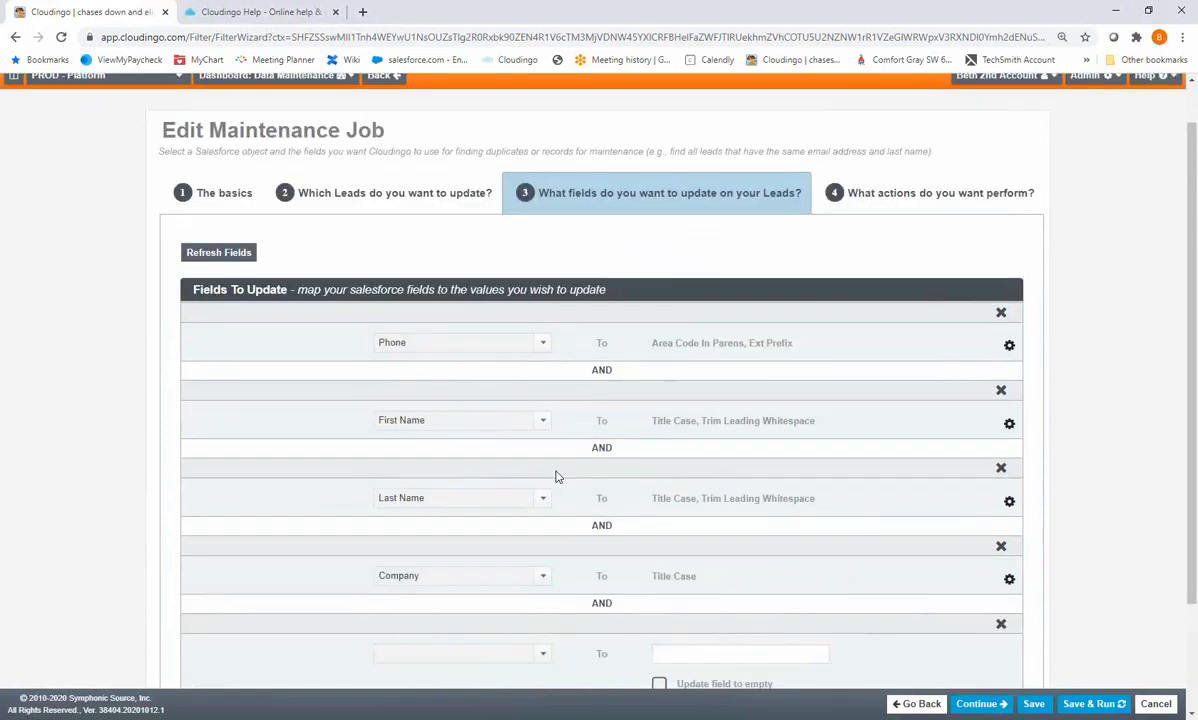
scroll(556, 477, up, 1)
click(384, 126)
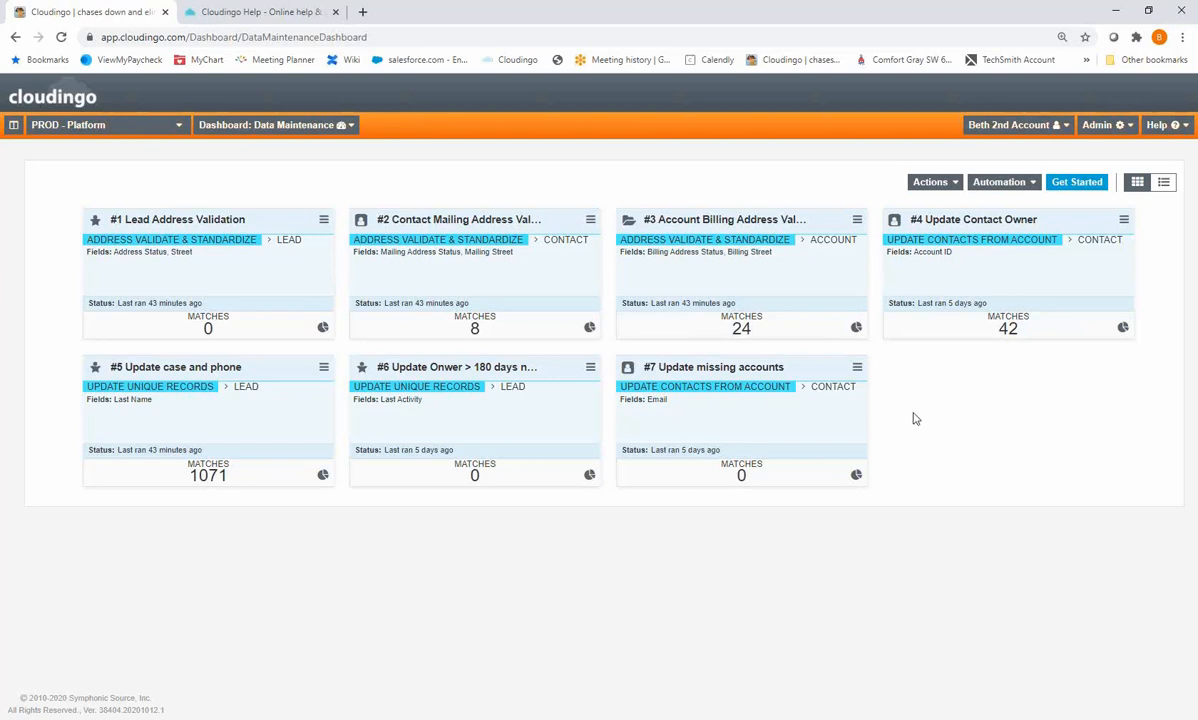
Open the Reports dashboard and view the list of reports that can be shown on it
click(255, 129)
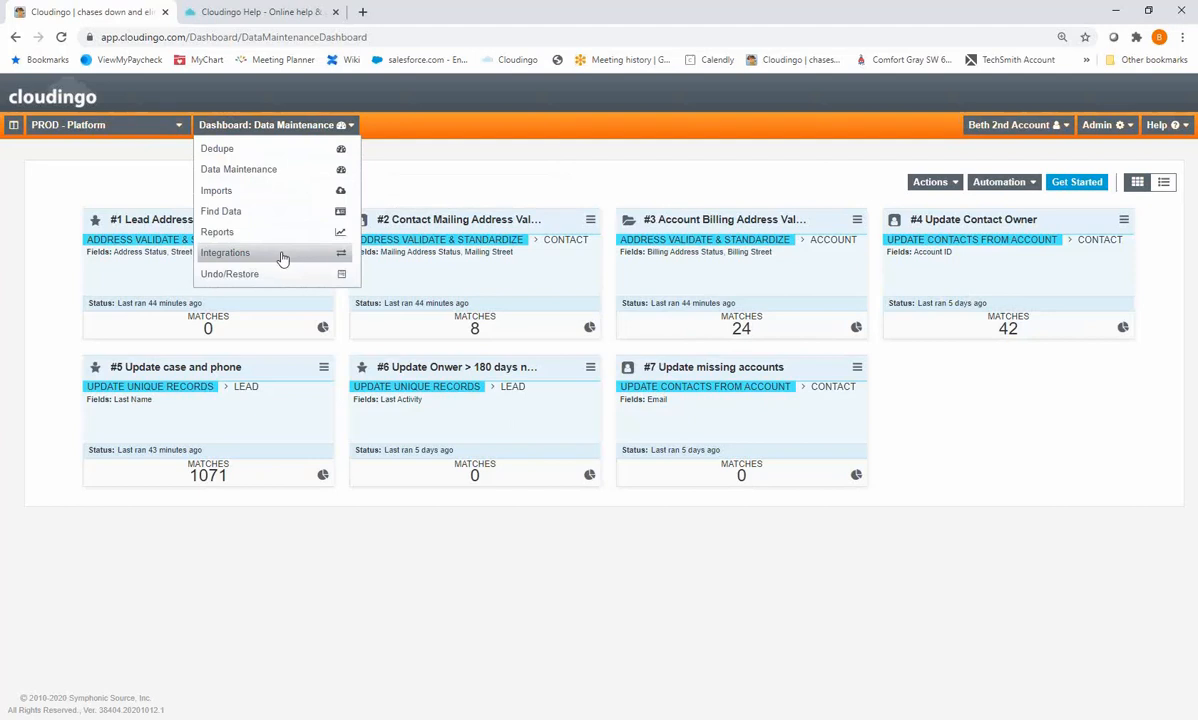
click(224, 233)
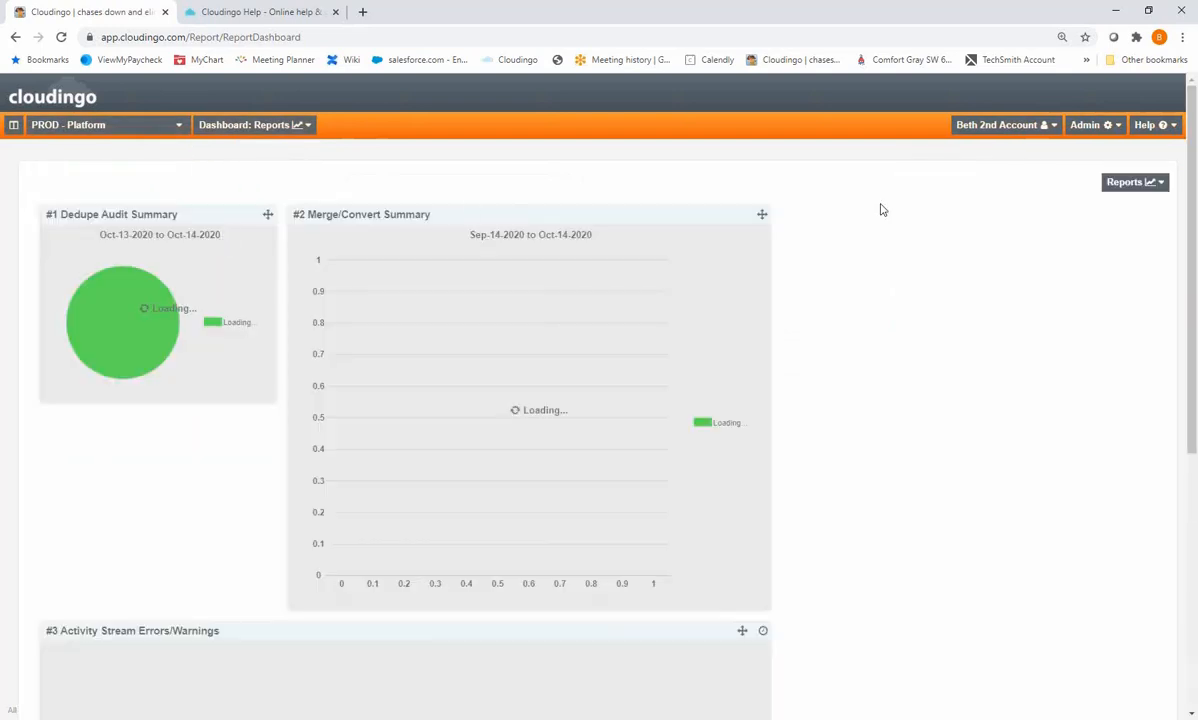
click(1113, 190)
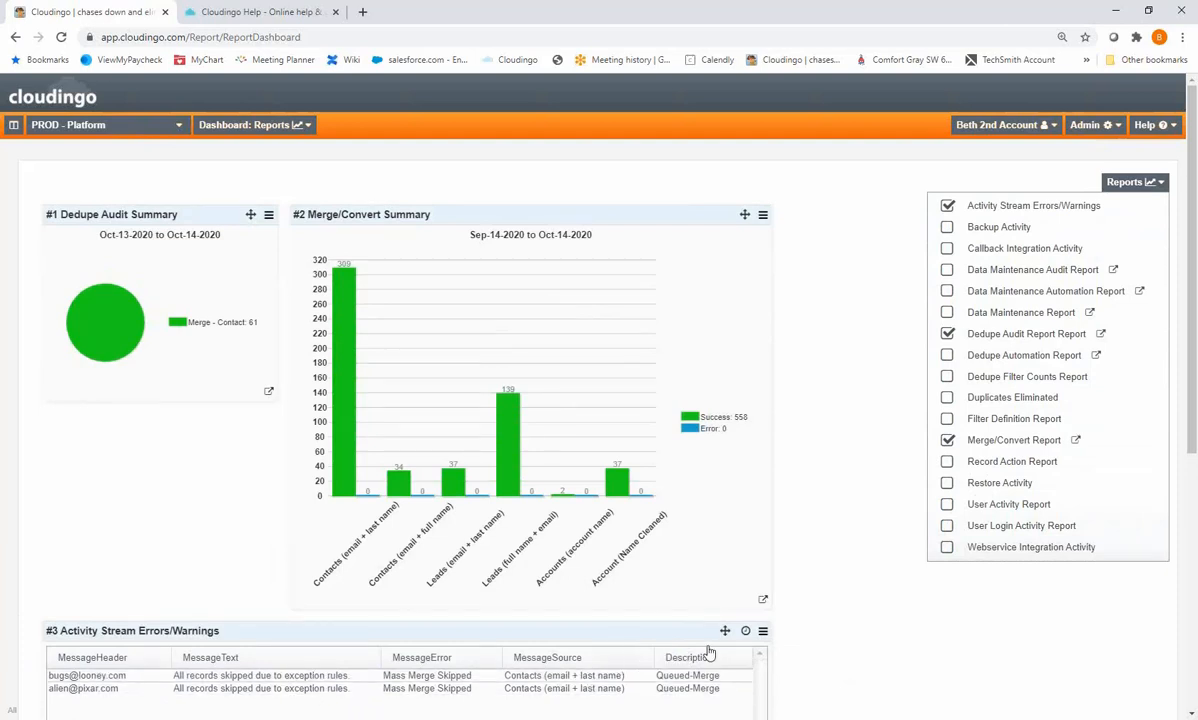
mouse_move(747, 637)
Check the available dashboards, including Undo/Restore, and return to the Dedupe dashboard
click(230, 127)
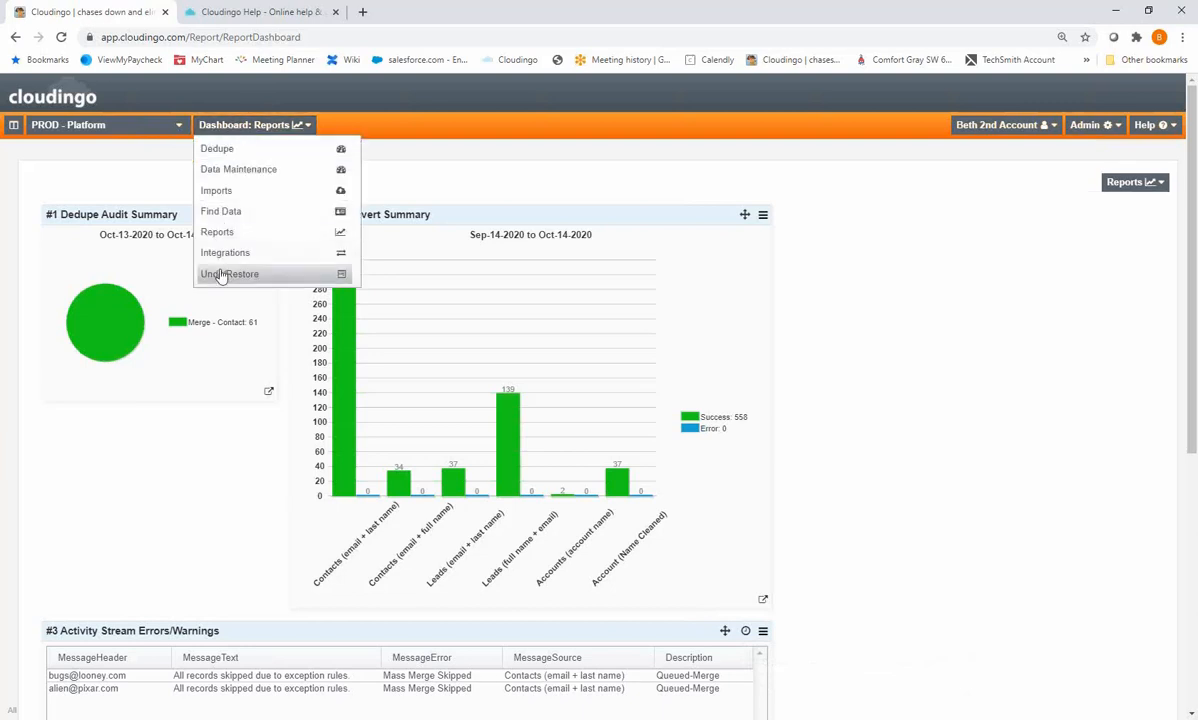
click(280, 127)
click(266, 149)
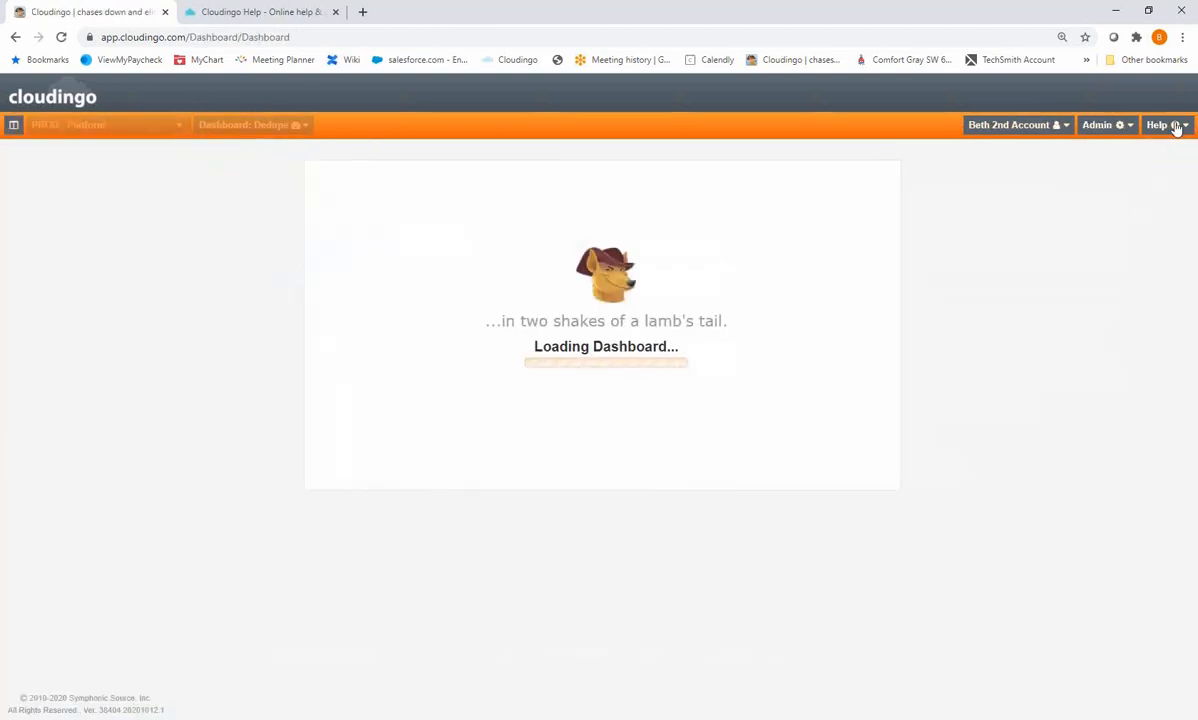
View the help options and switch to the Cloudingo Help website
click(1165, 126)
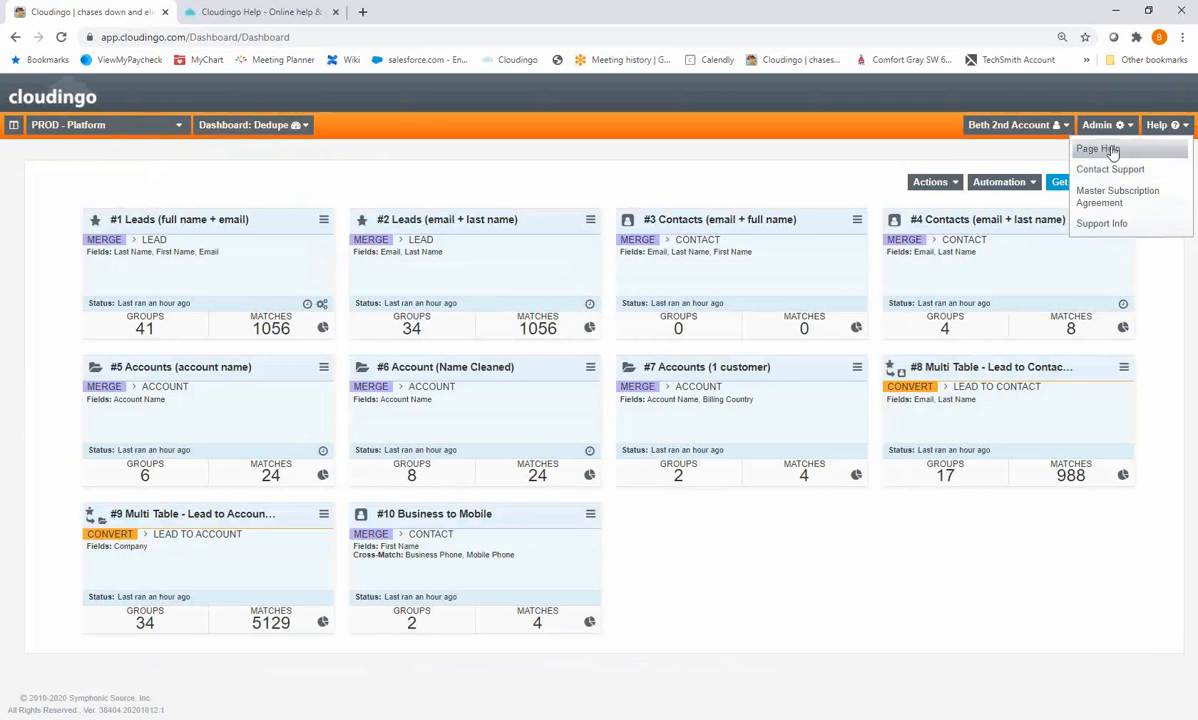
click(217, 11)
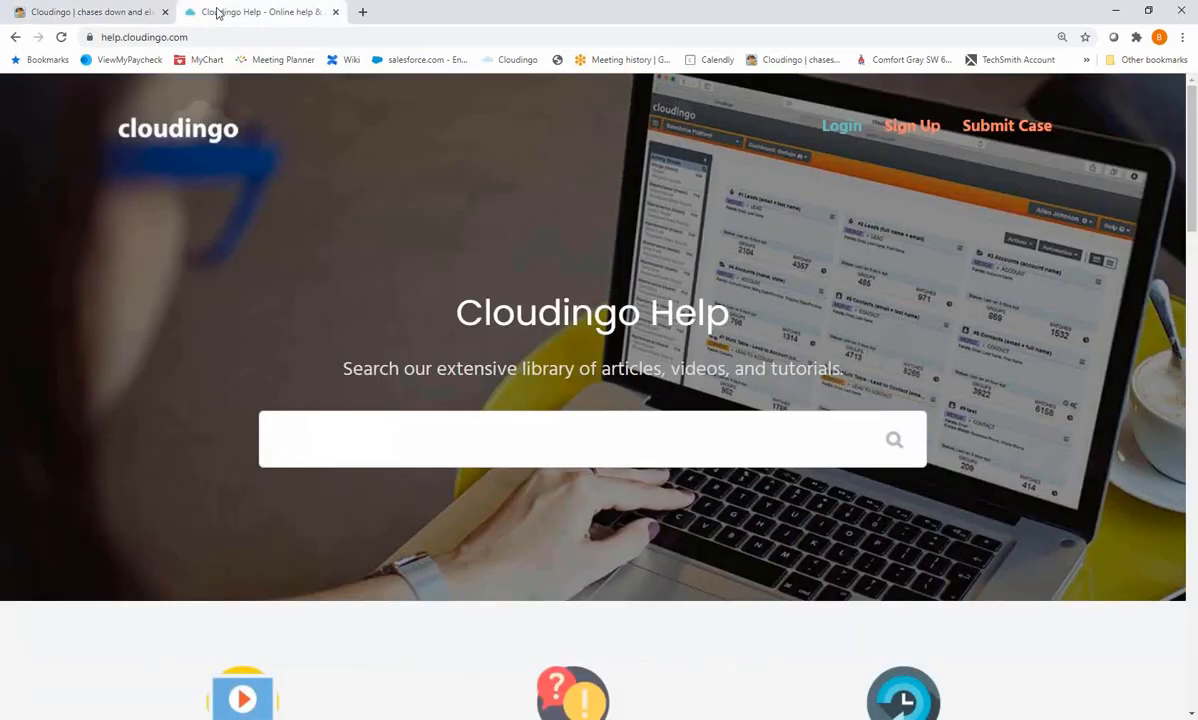